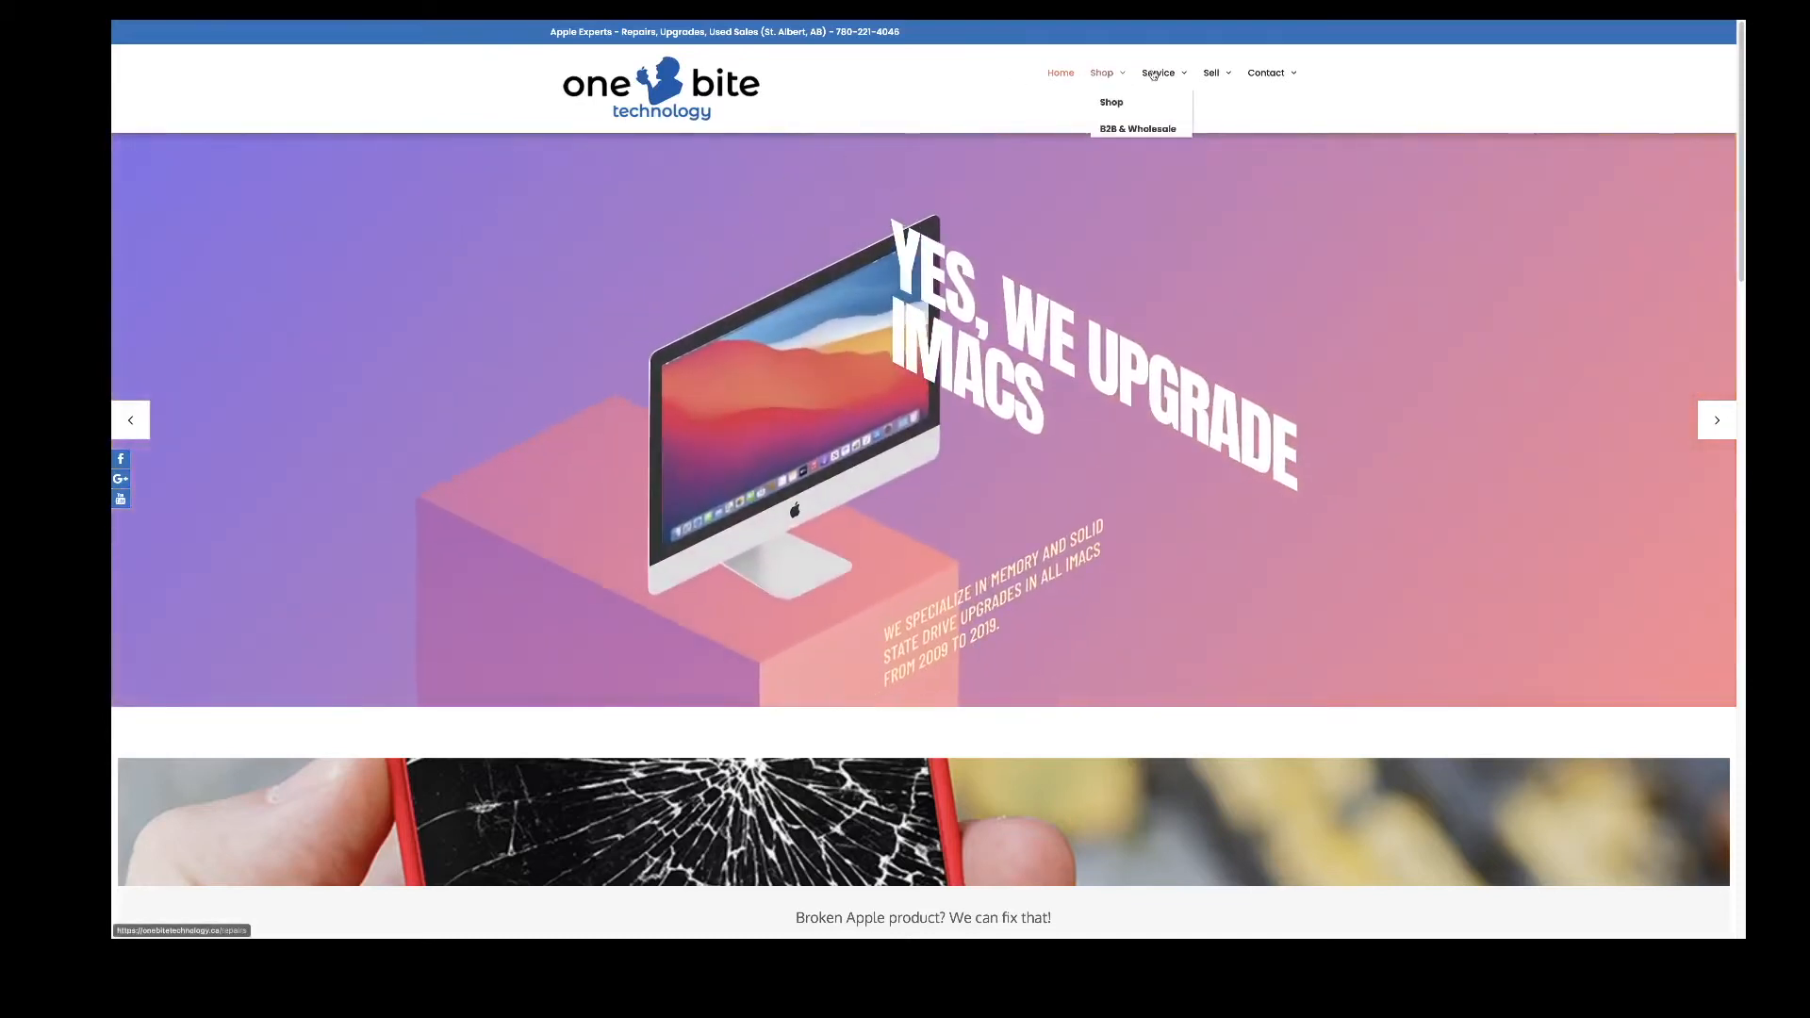
- Look through the Shop, Service and Sell menus in the top navigation for Sell Your Device
{"action": "mouse_move", "coordinate": [1156, 74]}
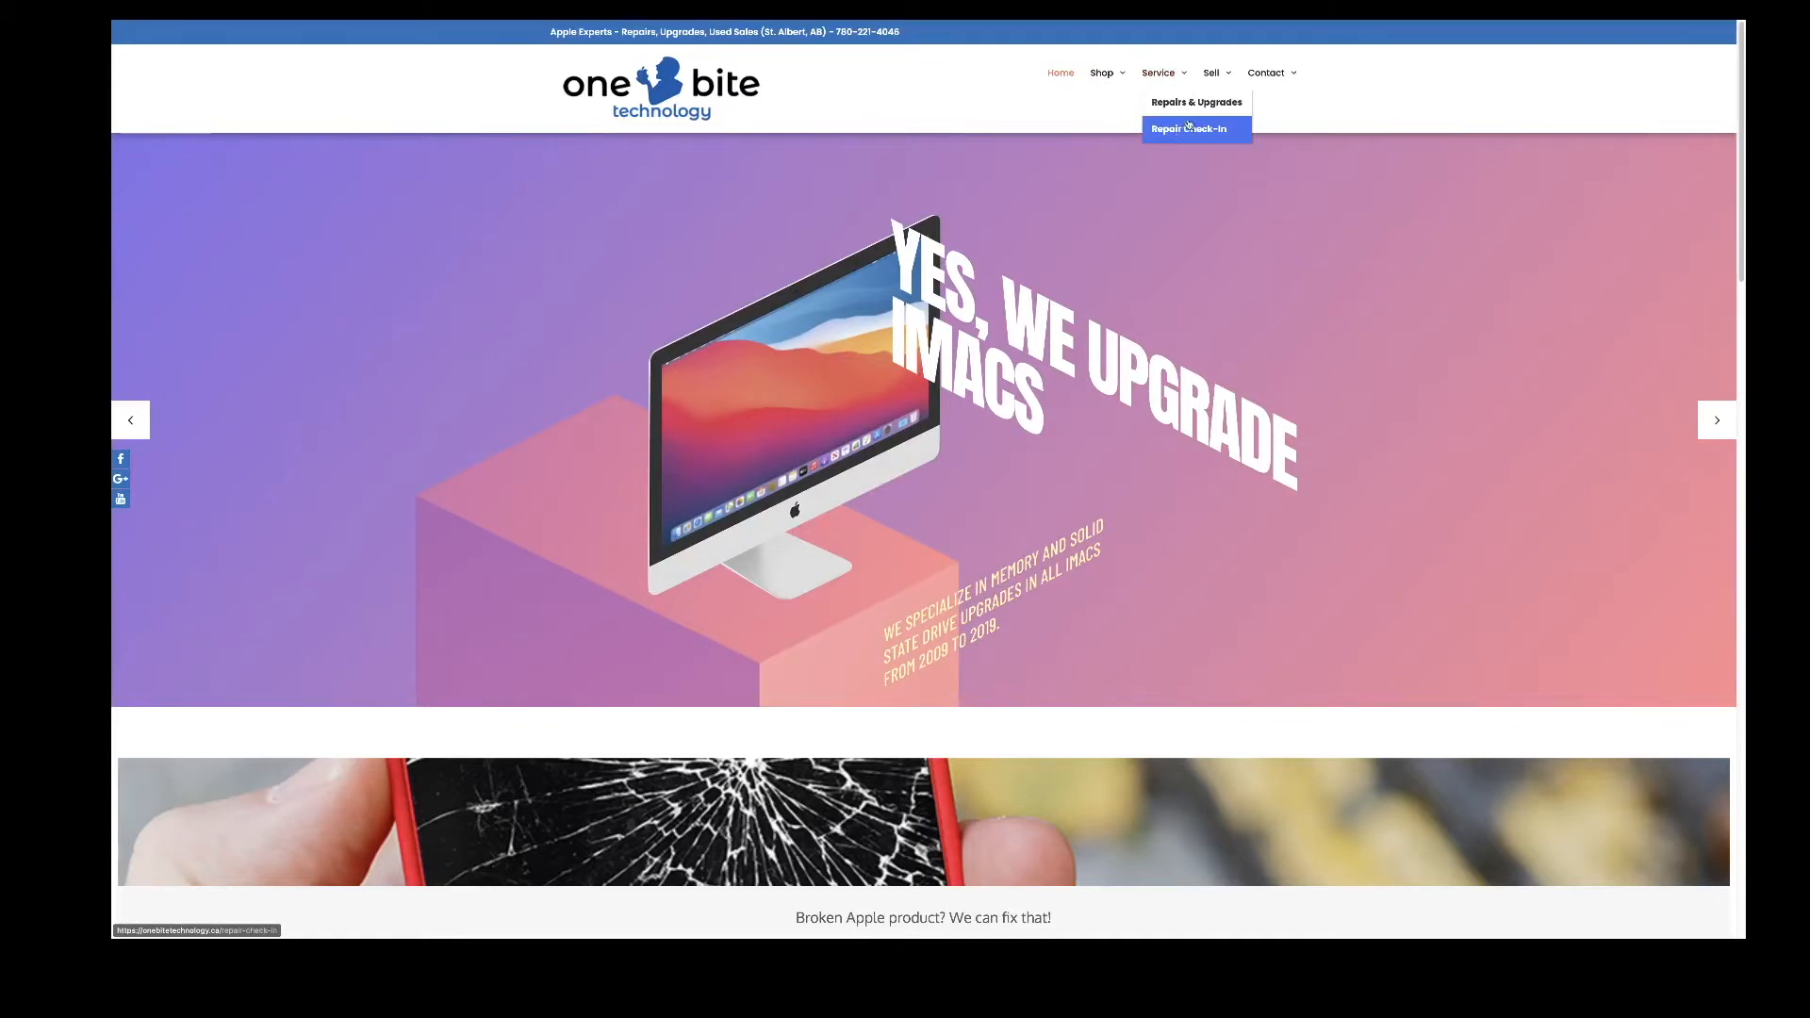
{"action": "mouse_move", "coordinate": [1215, 74]}
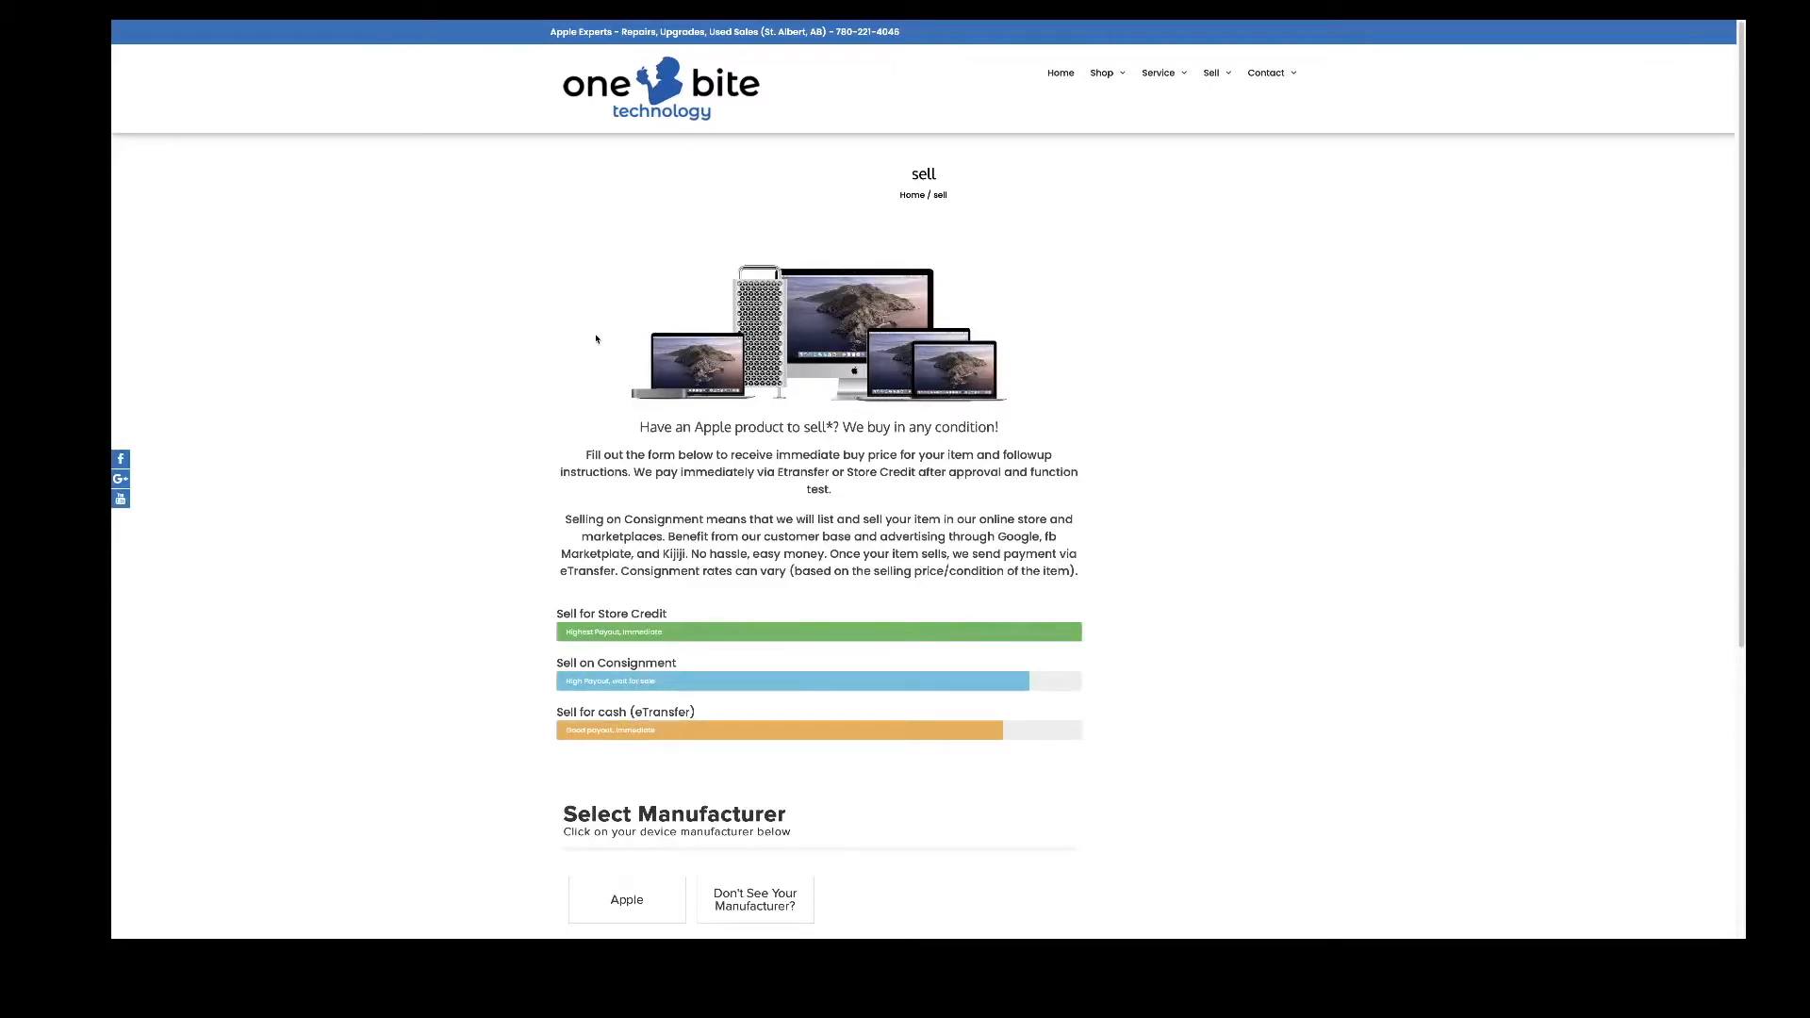
- Select an Apple iPhone X in Space Gray, Unlocked/Canadian, 64GB
{"action": "scroll", "coordinate": [596, 339], "scroll_direction": "down", "scroll_amount": 4}
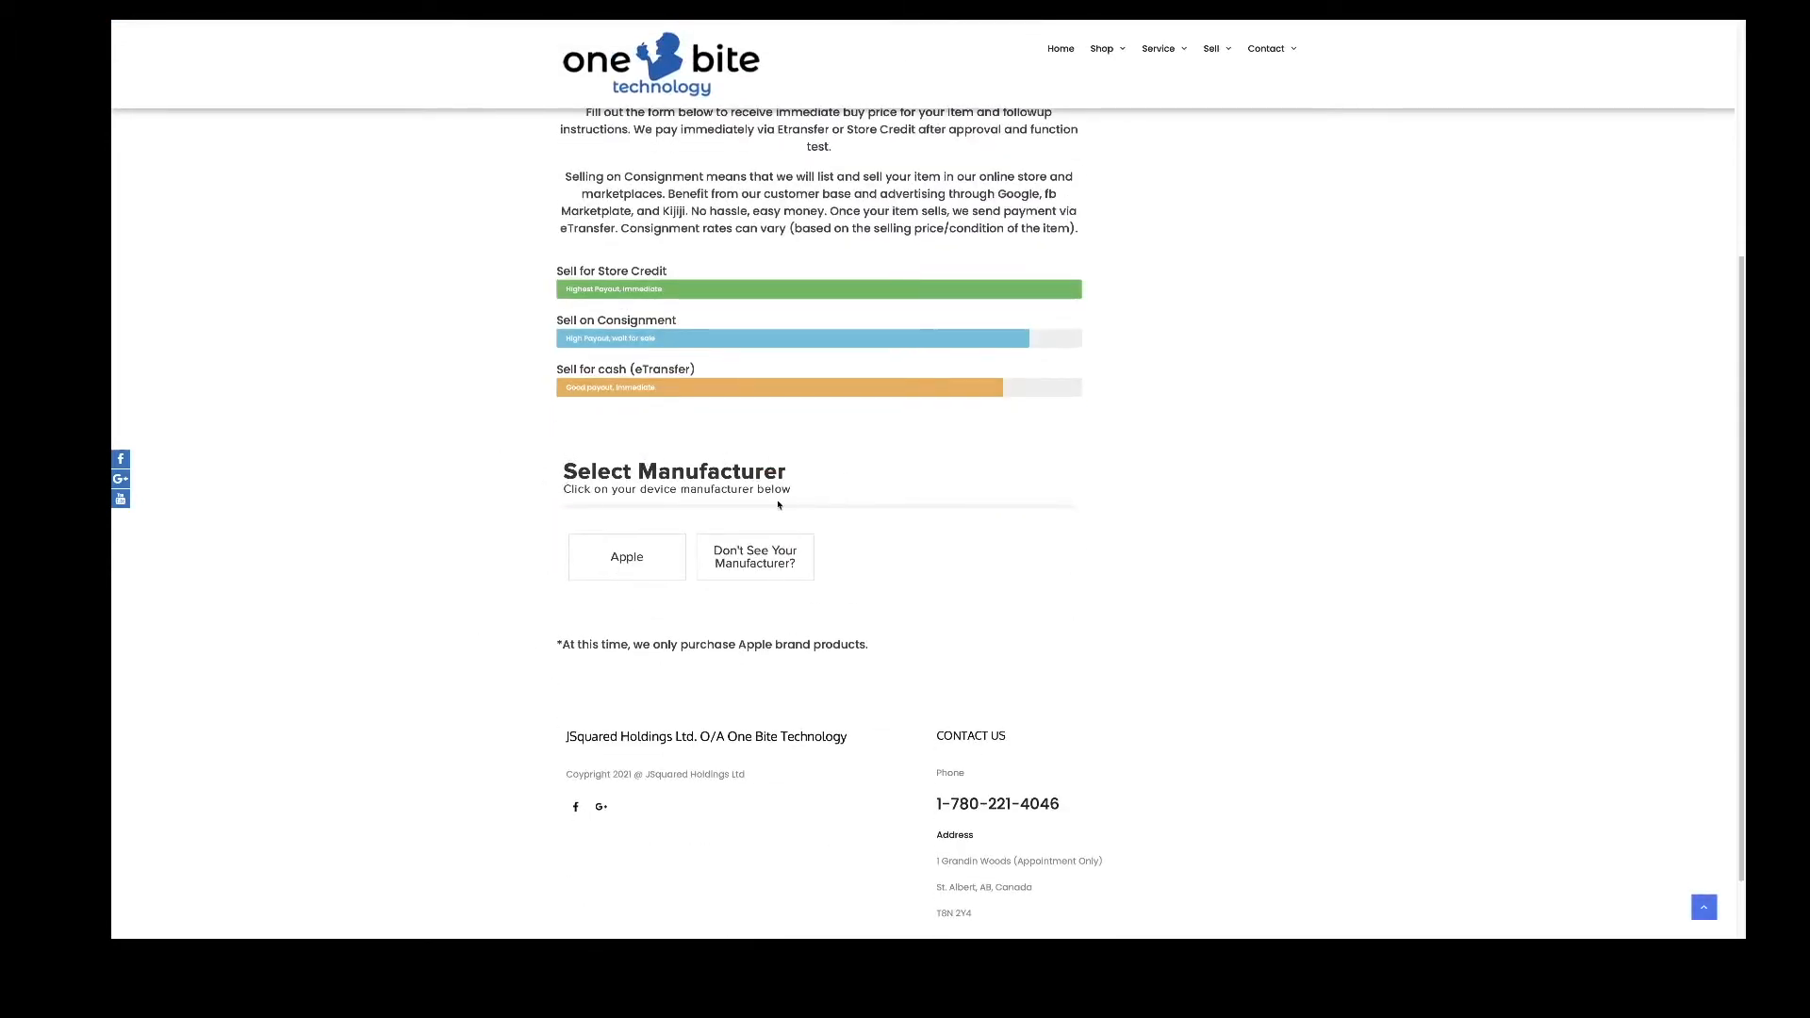
{"action": "left_click", "coordinate": [652, 562]}
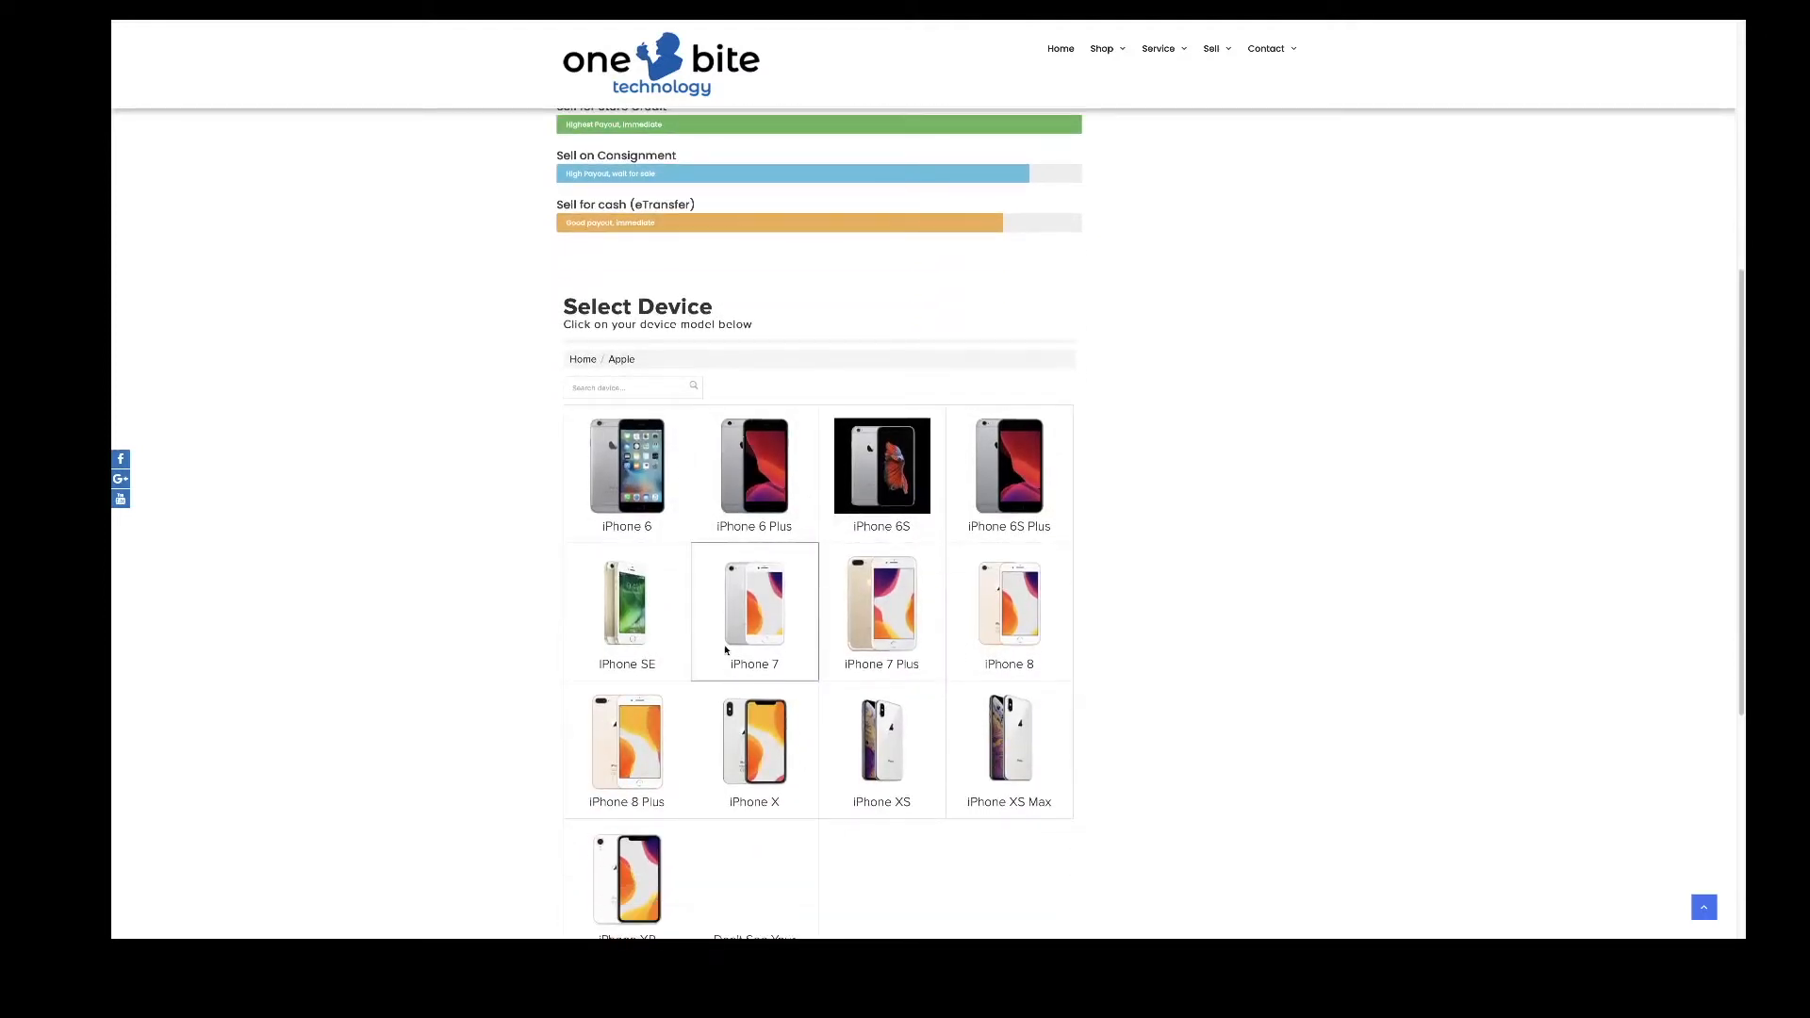
{"action": "scroll", "coordinate": [729, 647], "scroll_direction": "down", "scroll_amount": 1}
{"action": "left_click", "coordinate": [752, 722]}
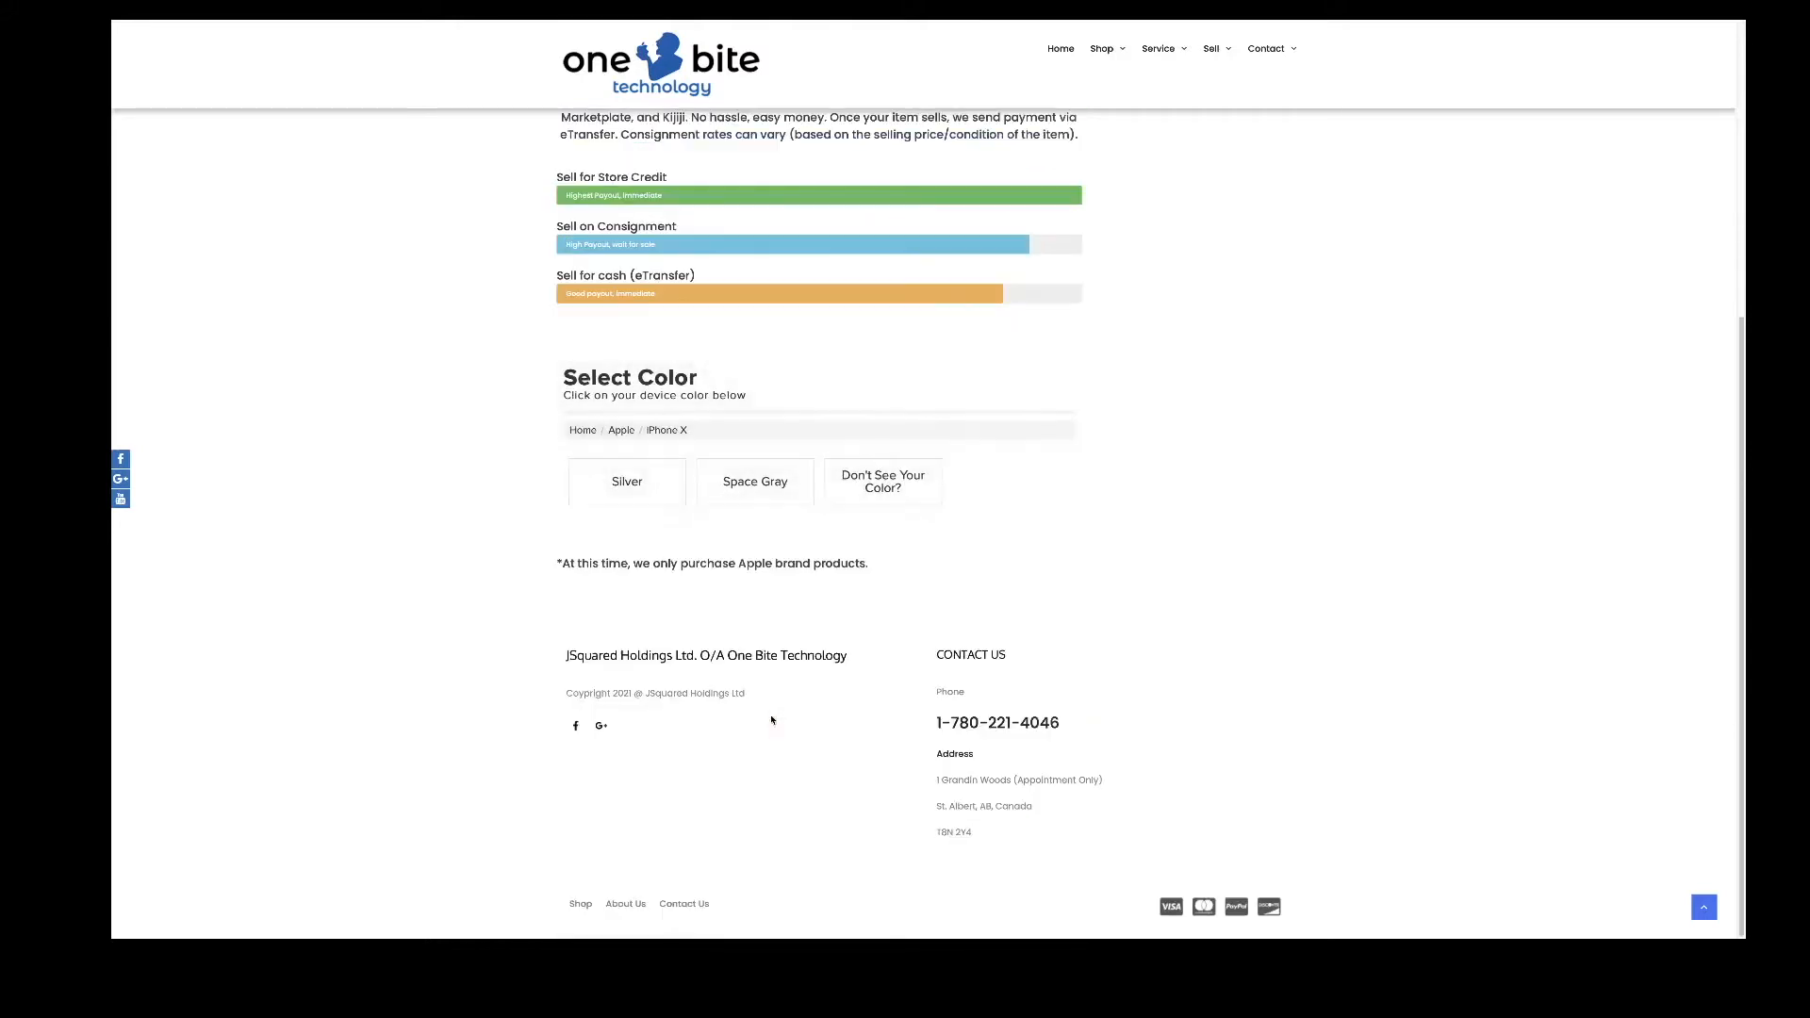
{"action": "left_click", "coordinate": [755, 485]}
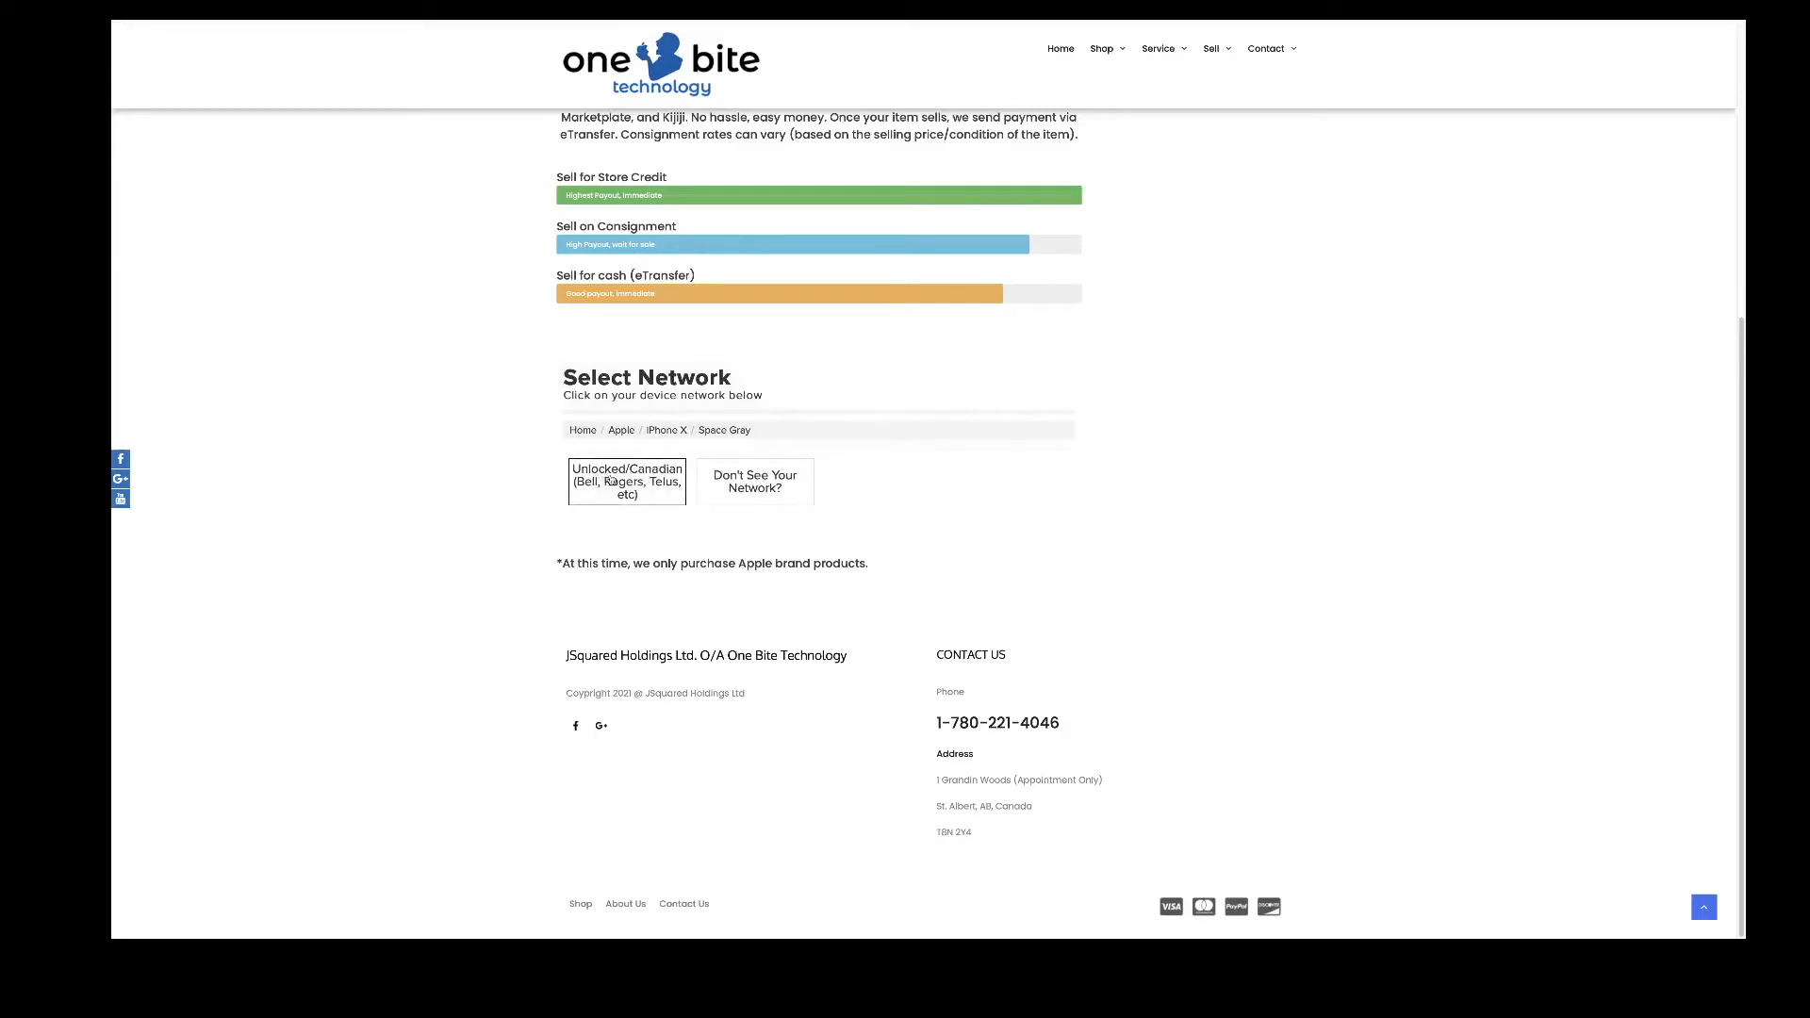
{"action": "left_click", "coordinate": [637, 481]}
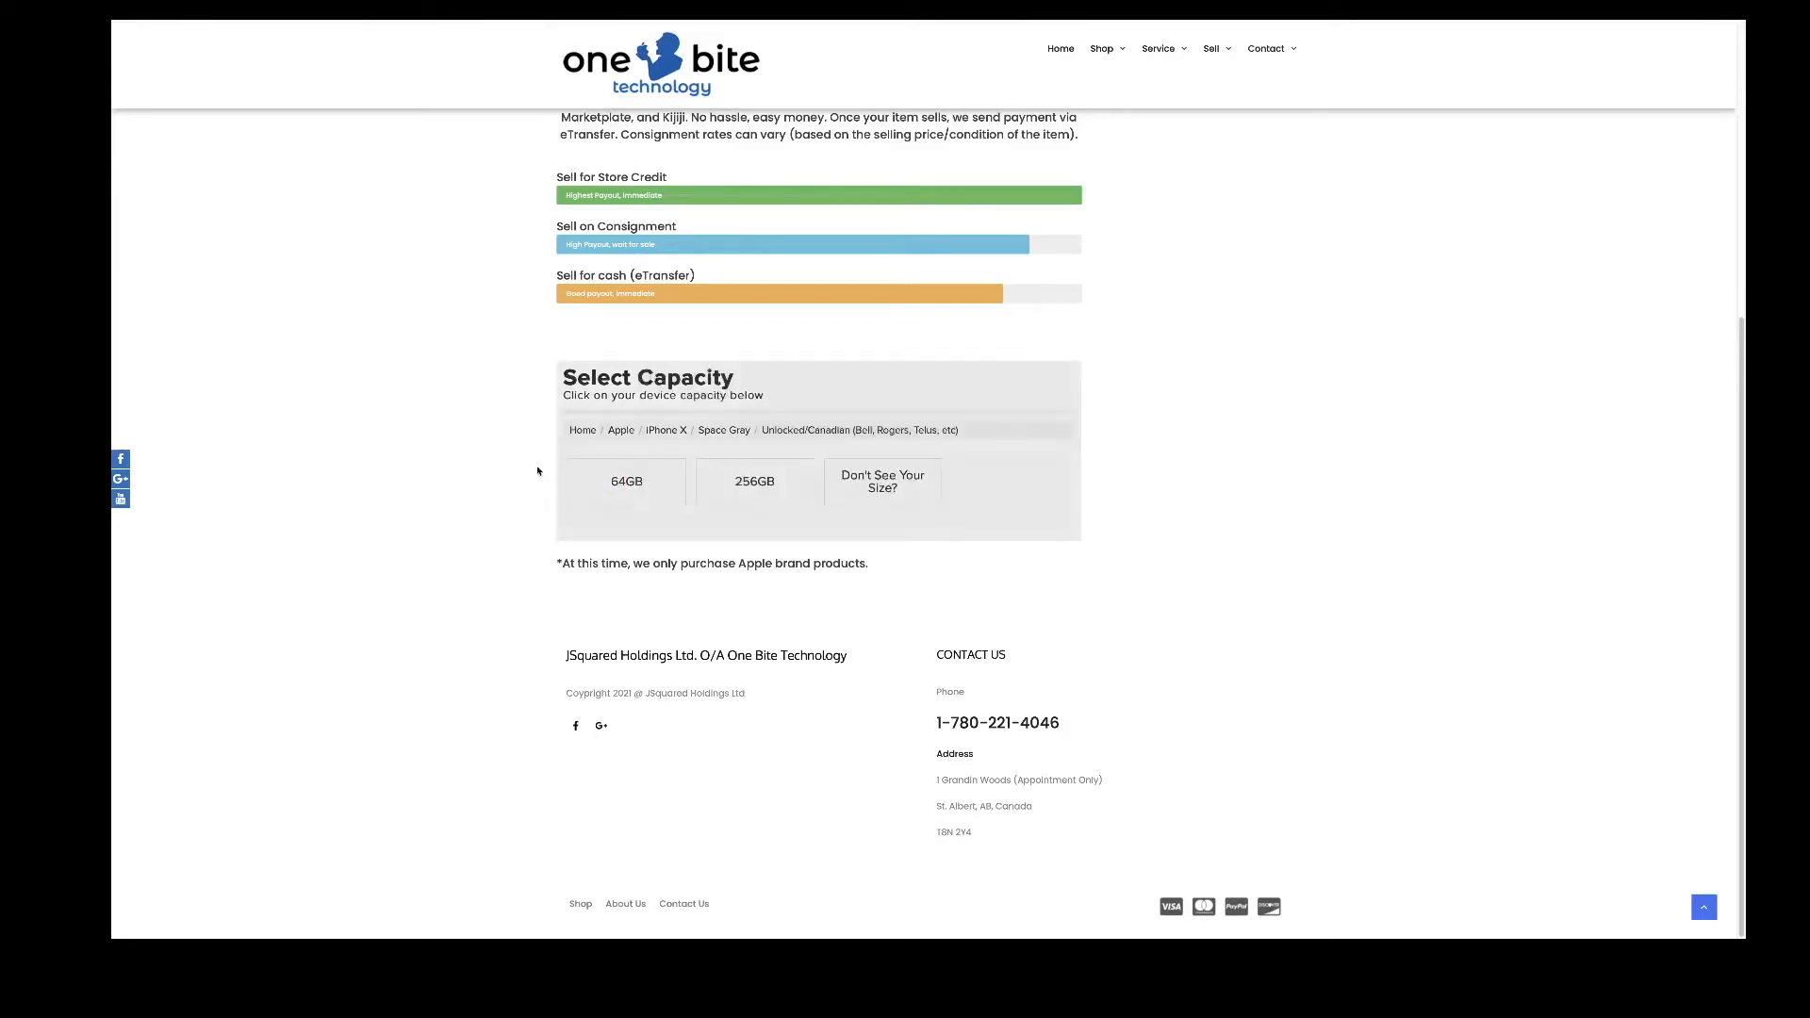
{"action": "left_click", "coordinate": [654, 477]}
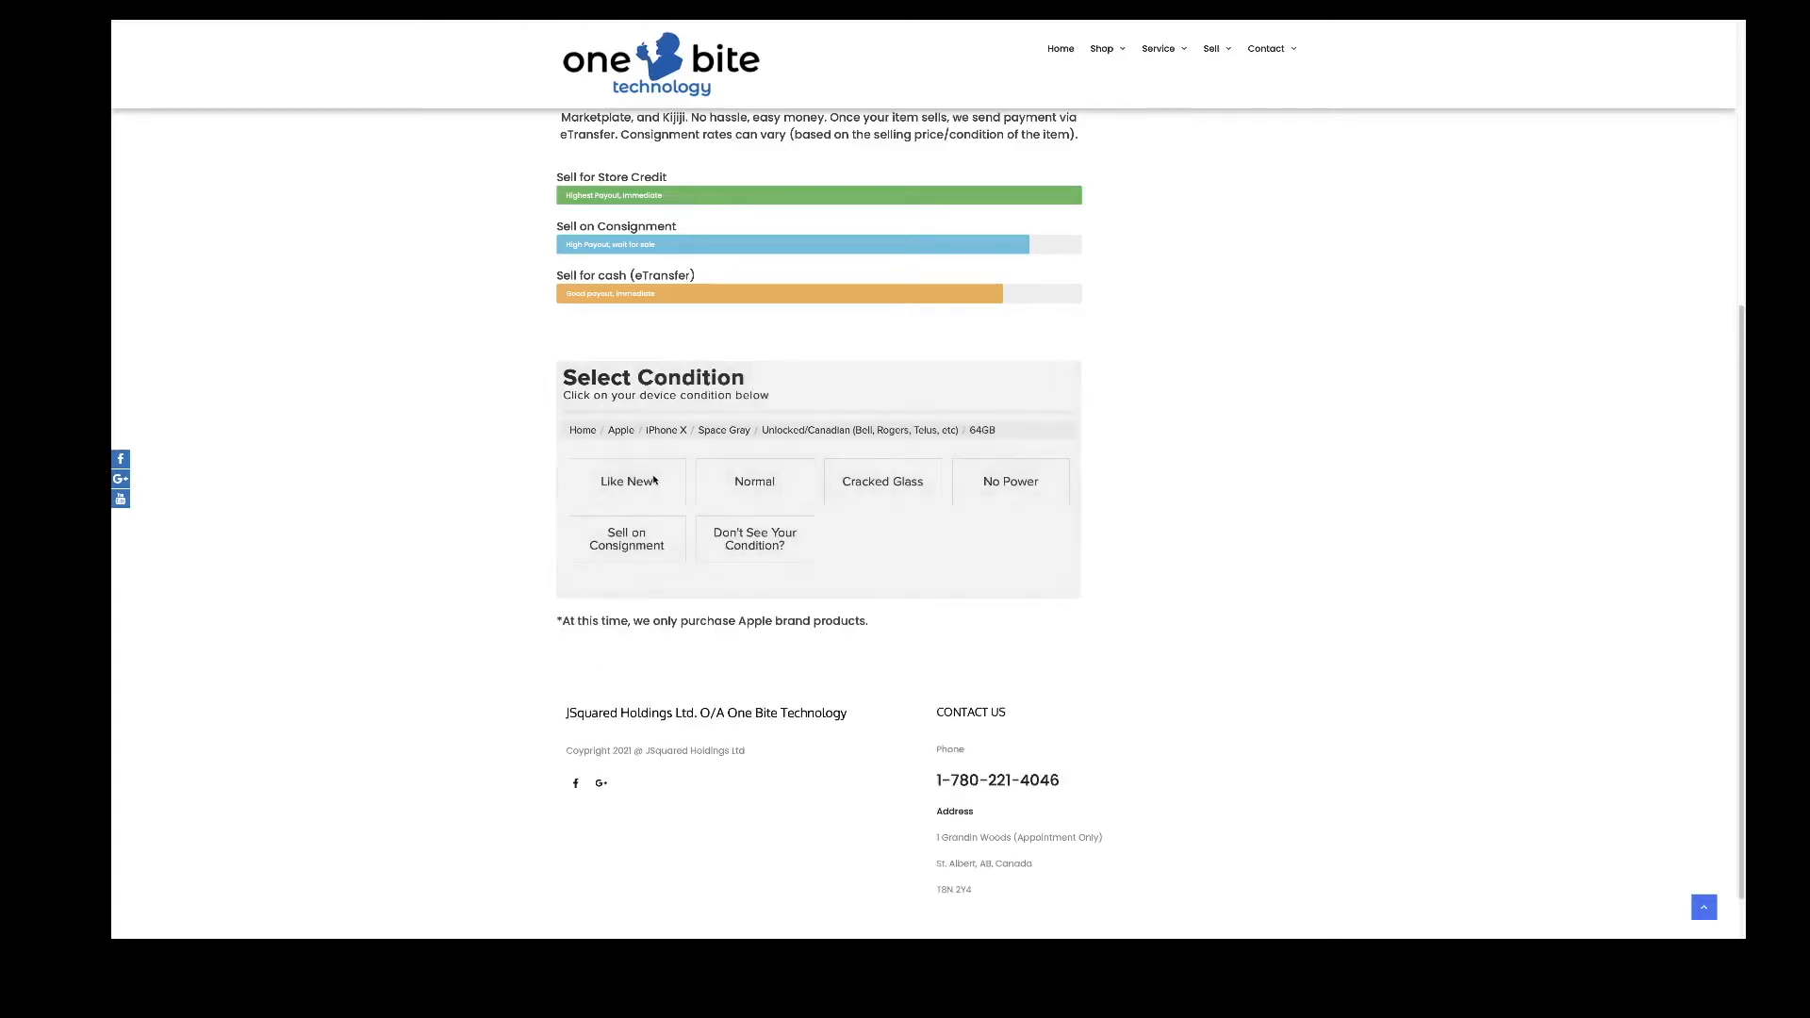
- Compare the condition descriptions, choose Cracked Glass and see the $100.00 device value
{"action": "left_click", "coordinate": [672, 479]}
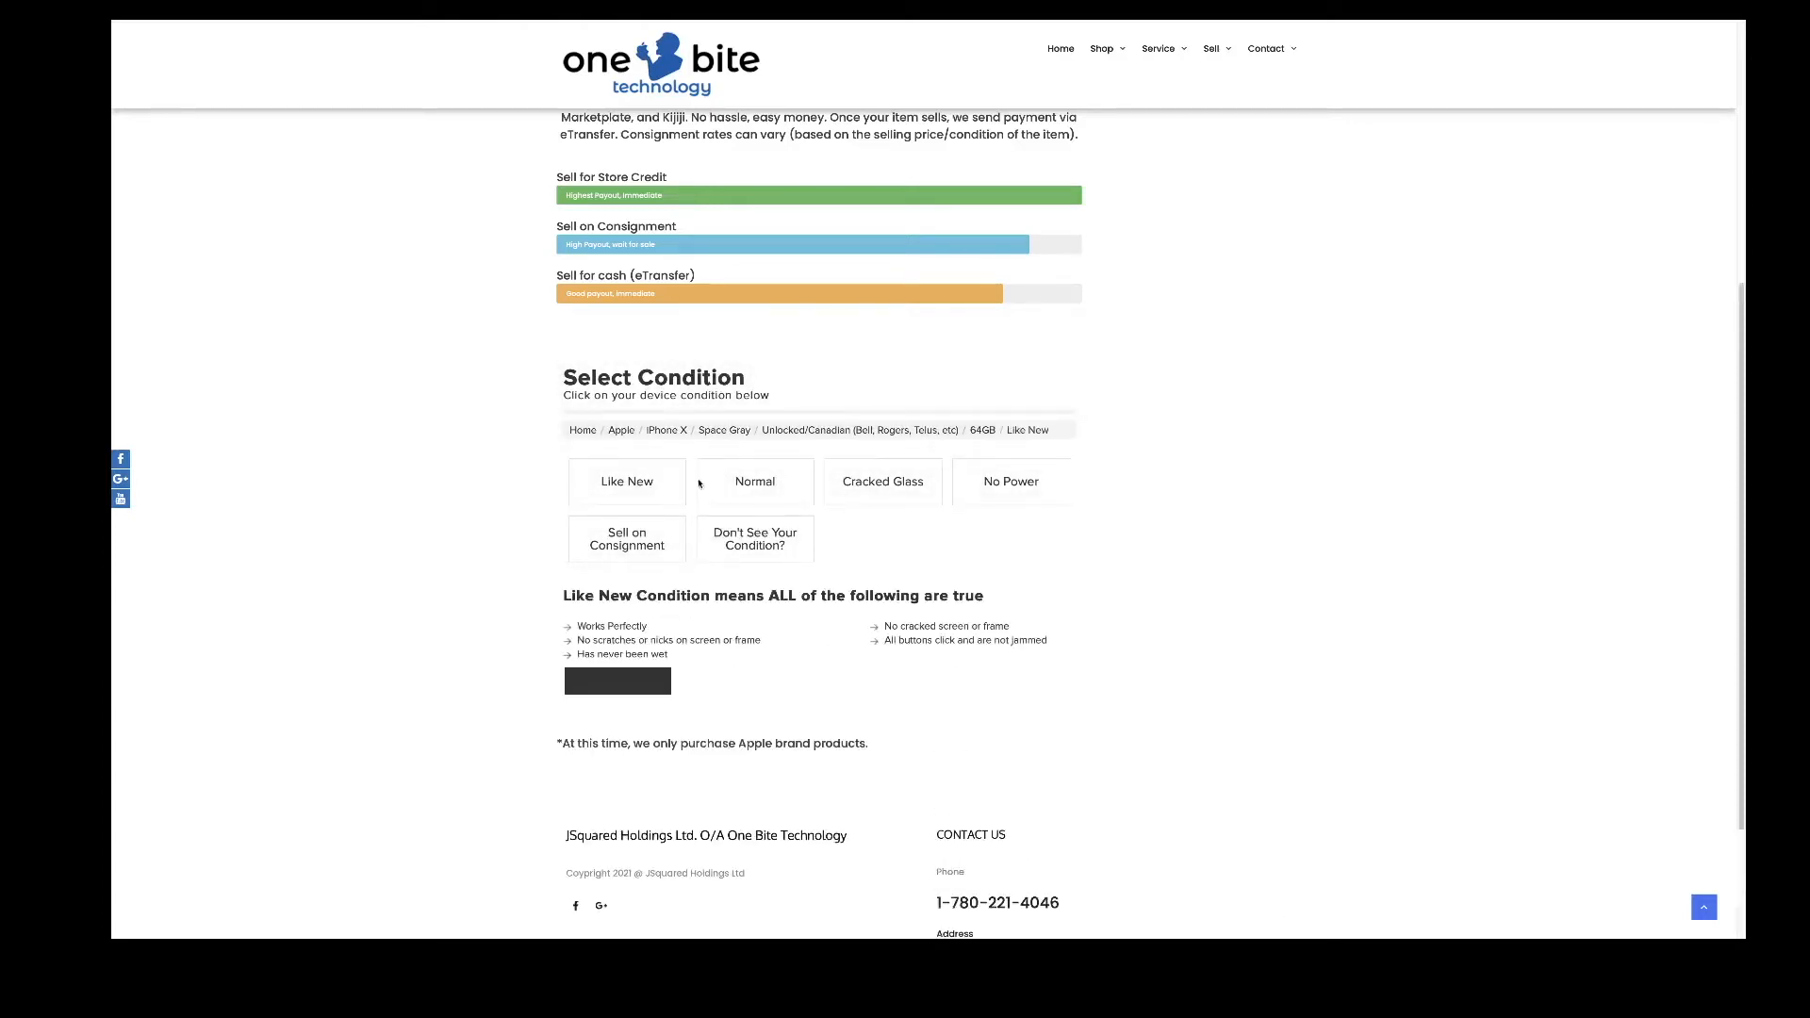
{"action": "left_click", "coordinate": [749, 484]}
{"action": "left_click", "coordinate": [679, 476]}
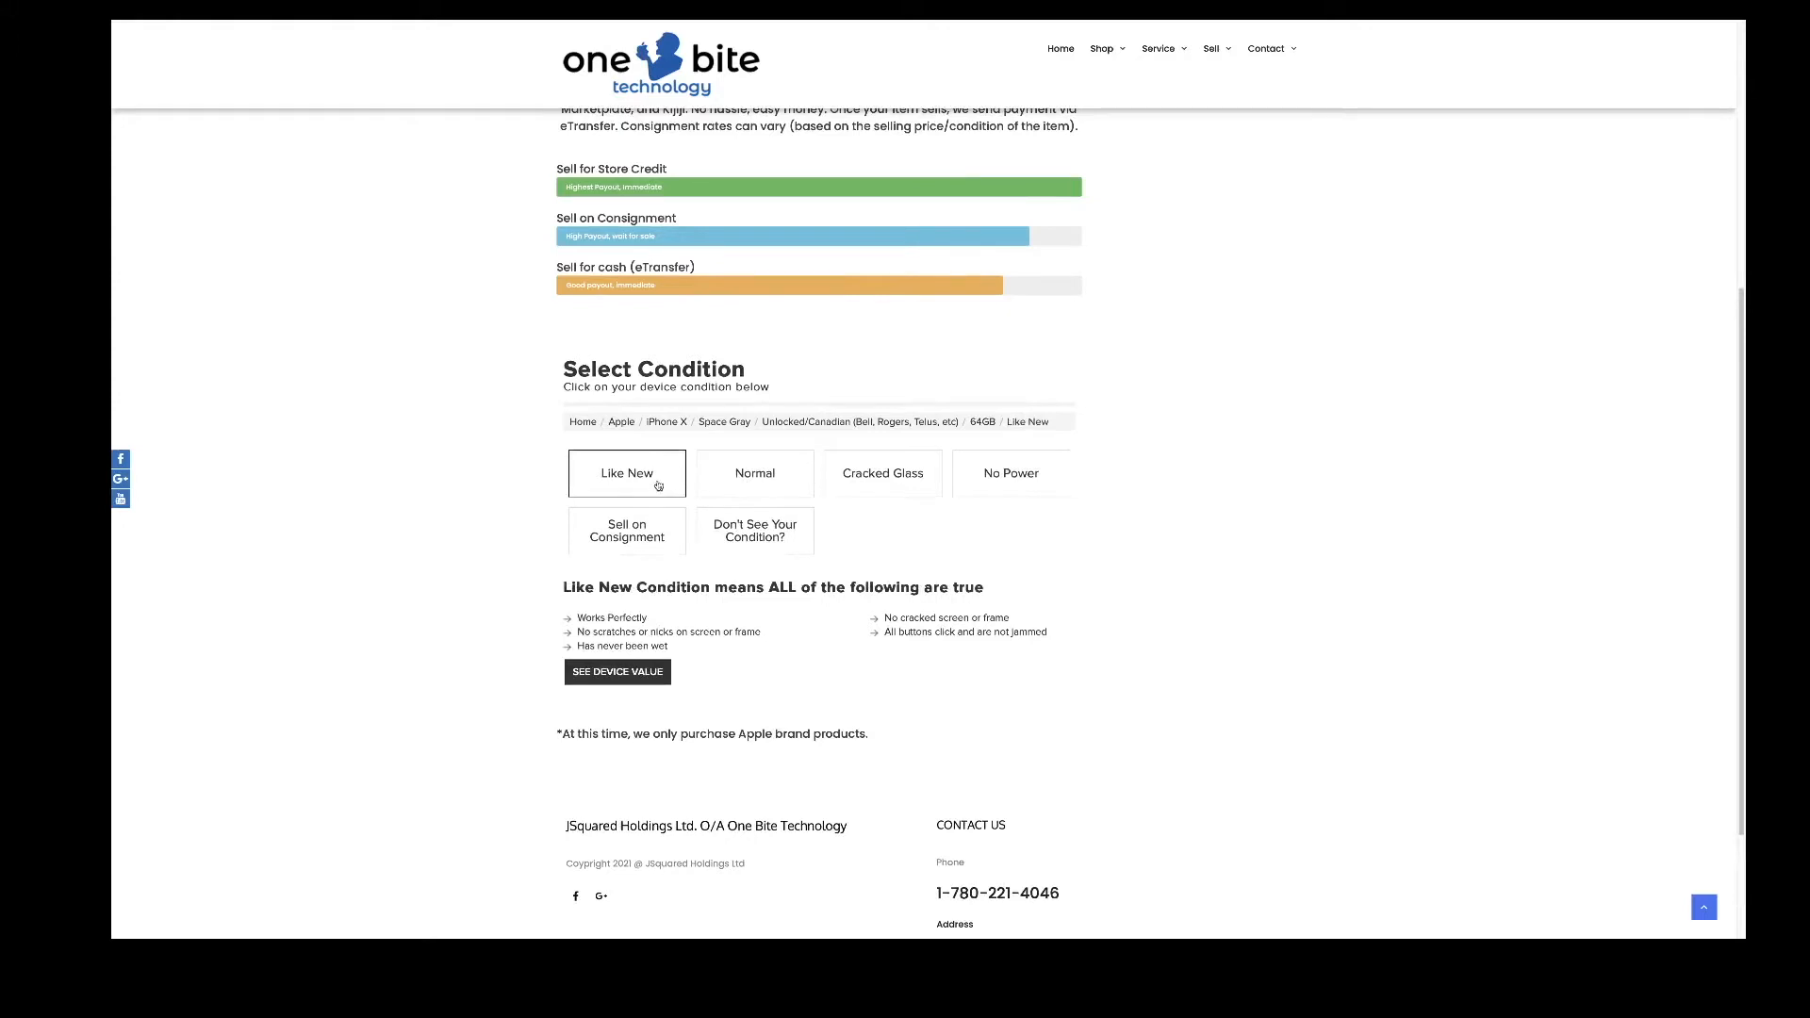
{"action": "triple_click", "coordinate": [707, 645]}
{"action": "left_click_drag", "start_coordinate": [707, 645], "coordinate": [573, 618]}
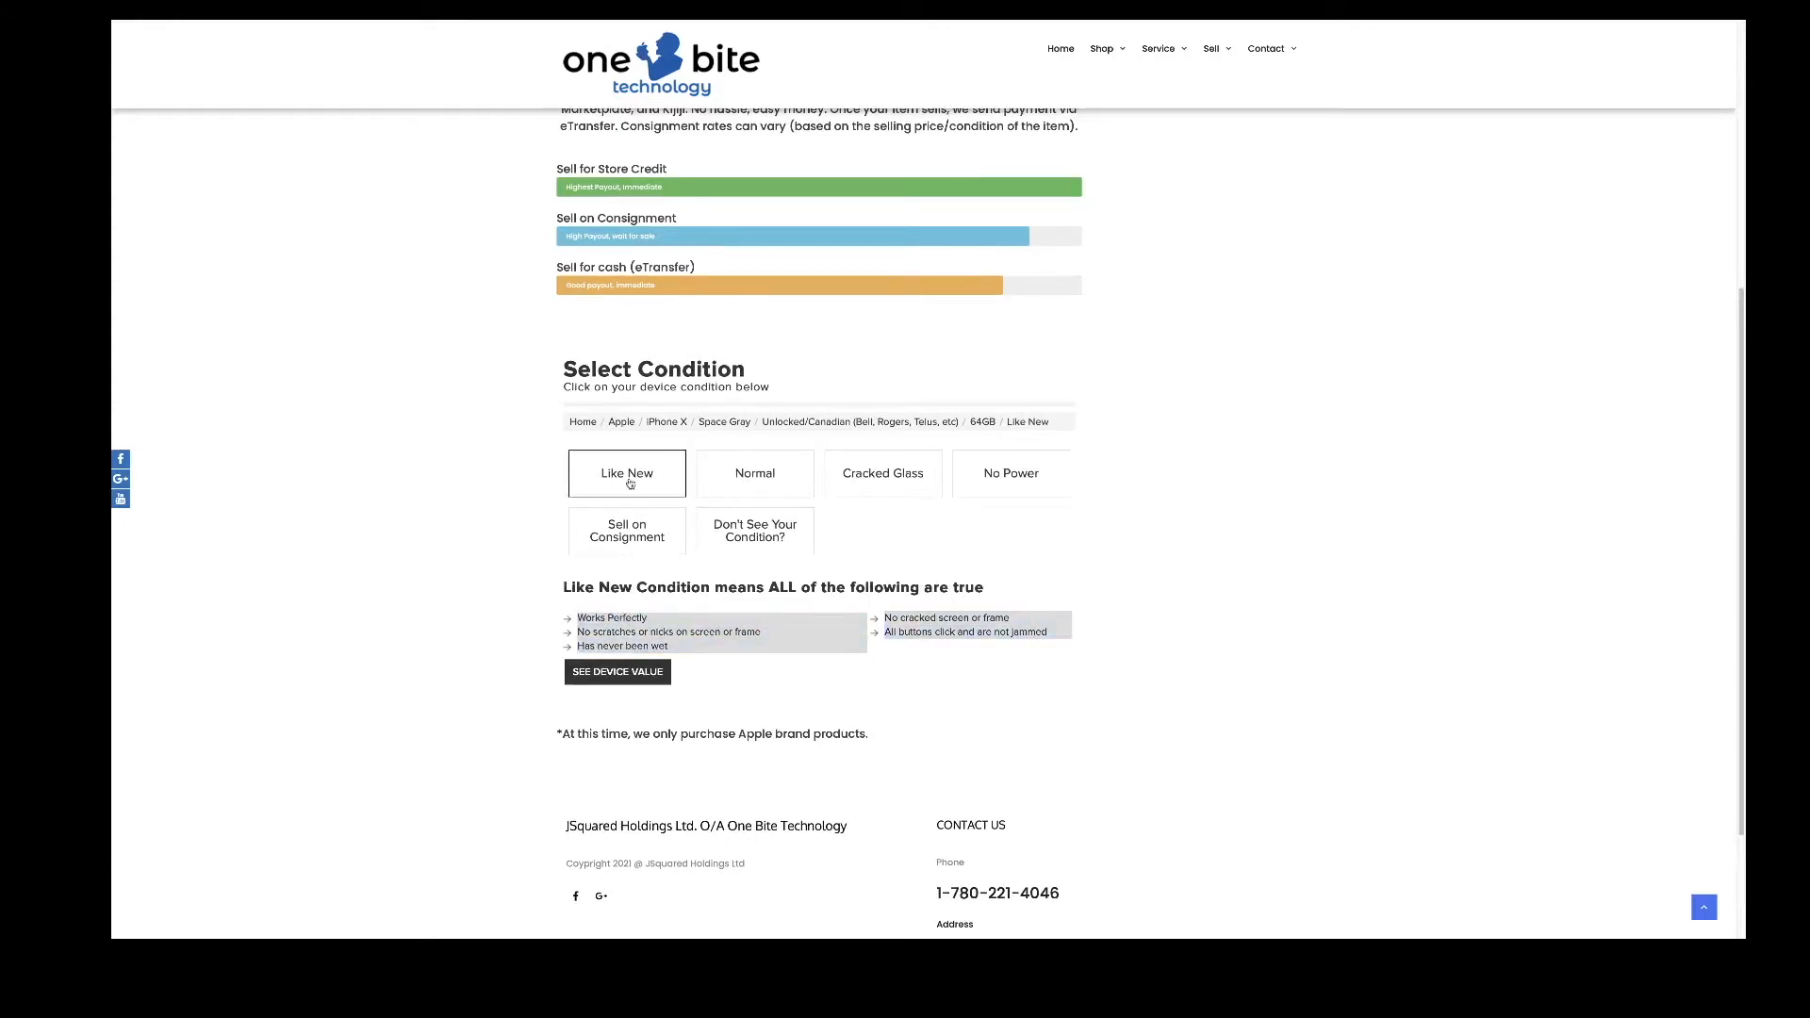
{"action": "left_click", "coordinate": [754, 476]}
{"action": "left_click", "coordinate": [858, 473]}
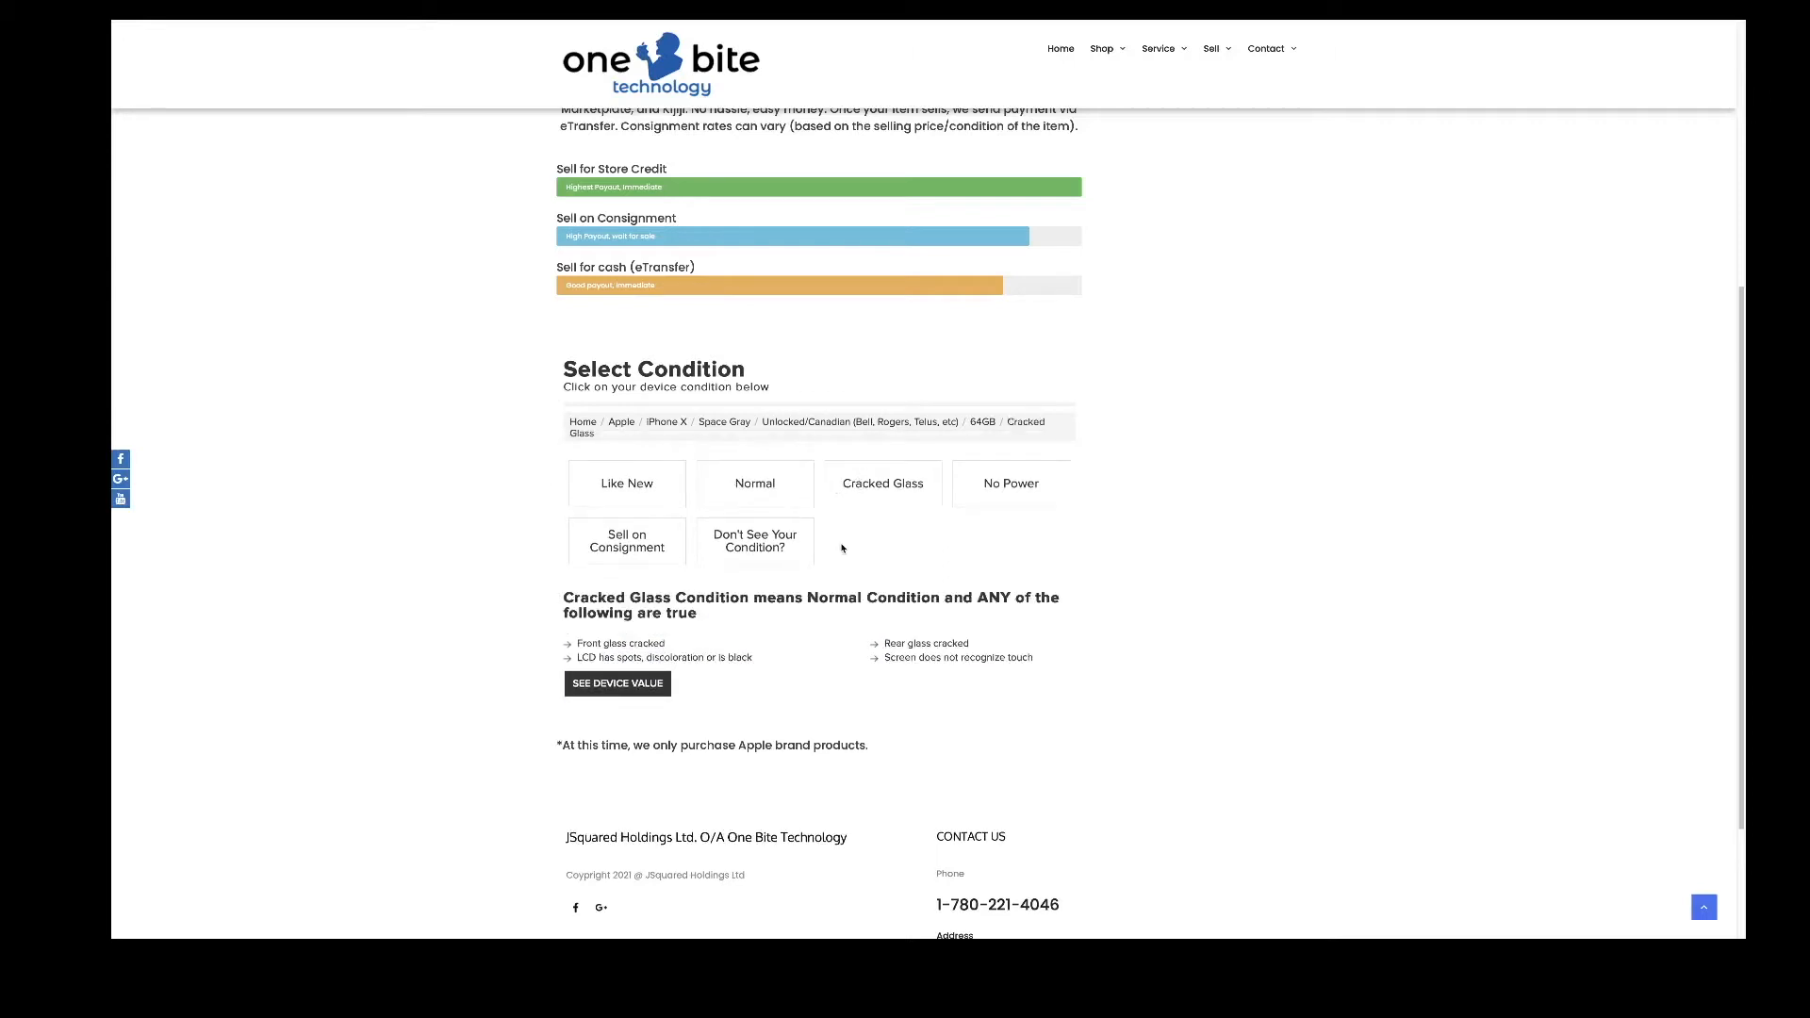
{"action": "left_click", "coordinate": [647, 684]}
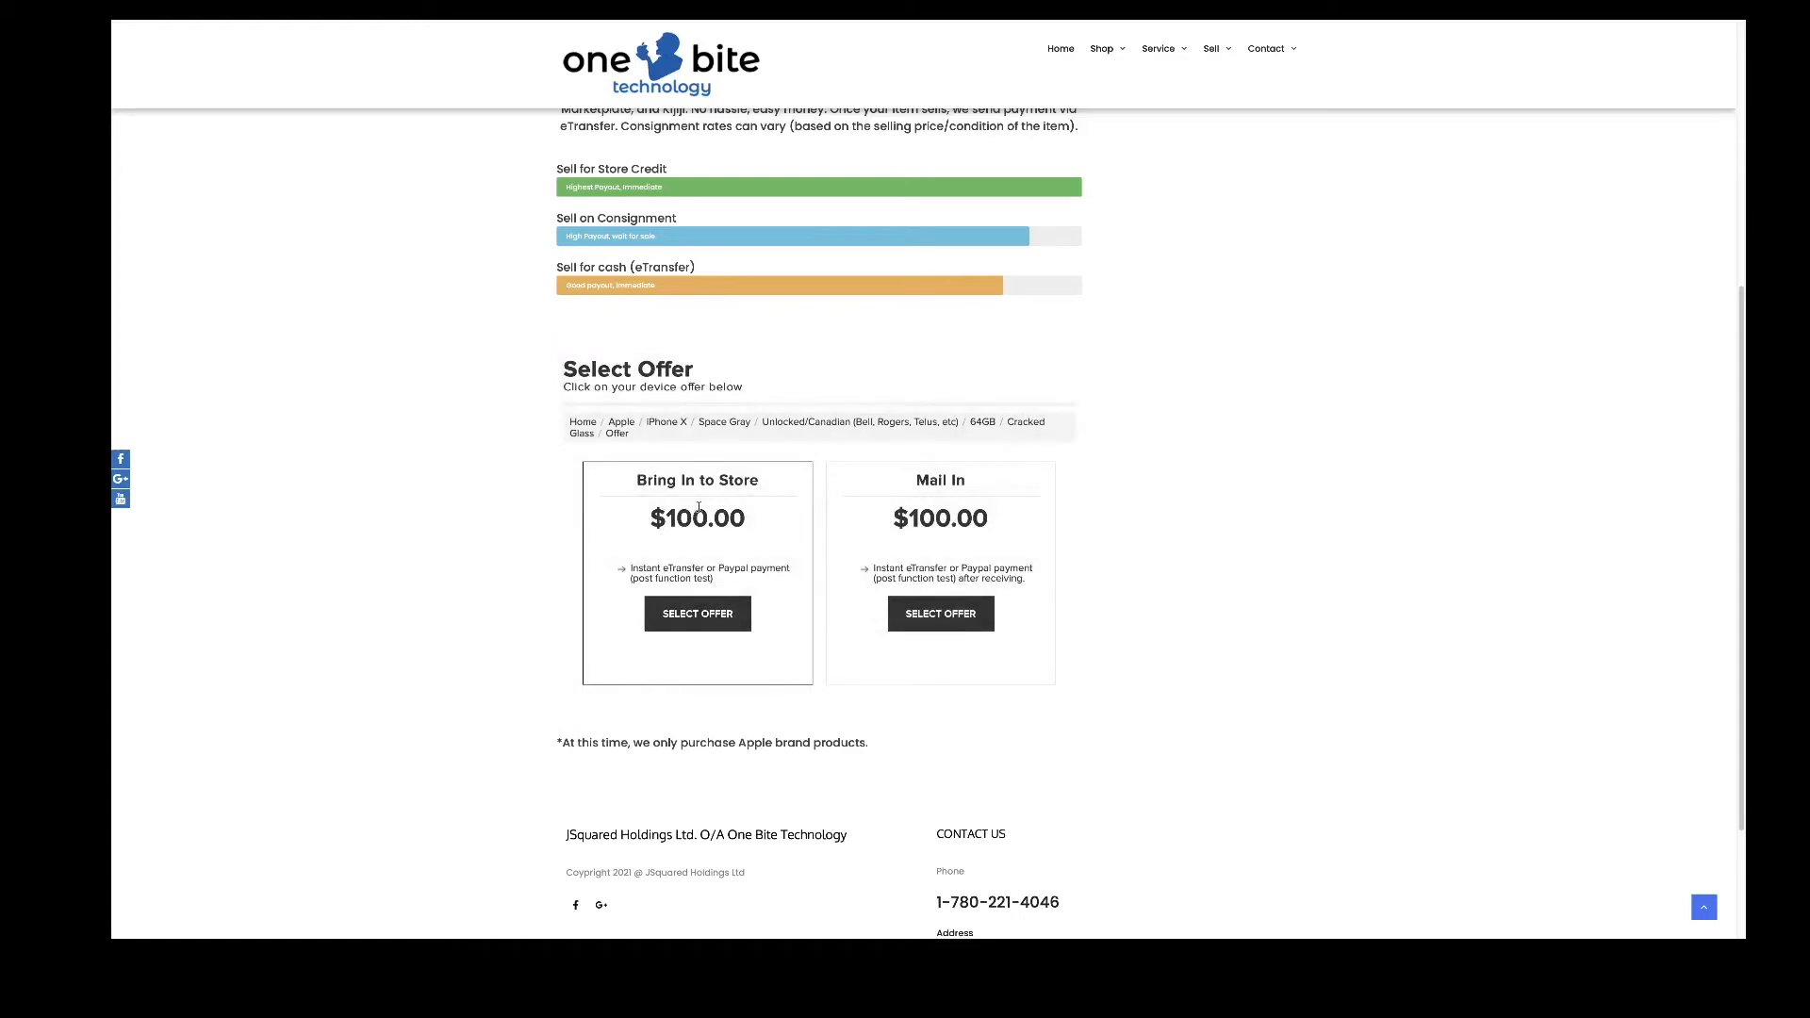
- Select the Bring In to Store offer, then return to the top navigation
{"action": "left_click", "coordinate": [699, 626]}
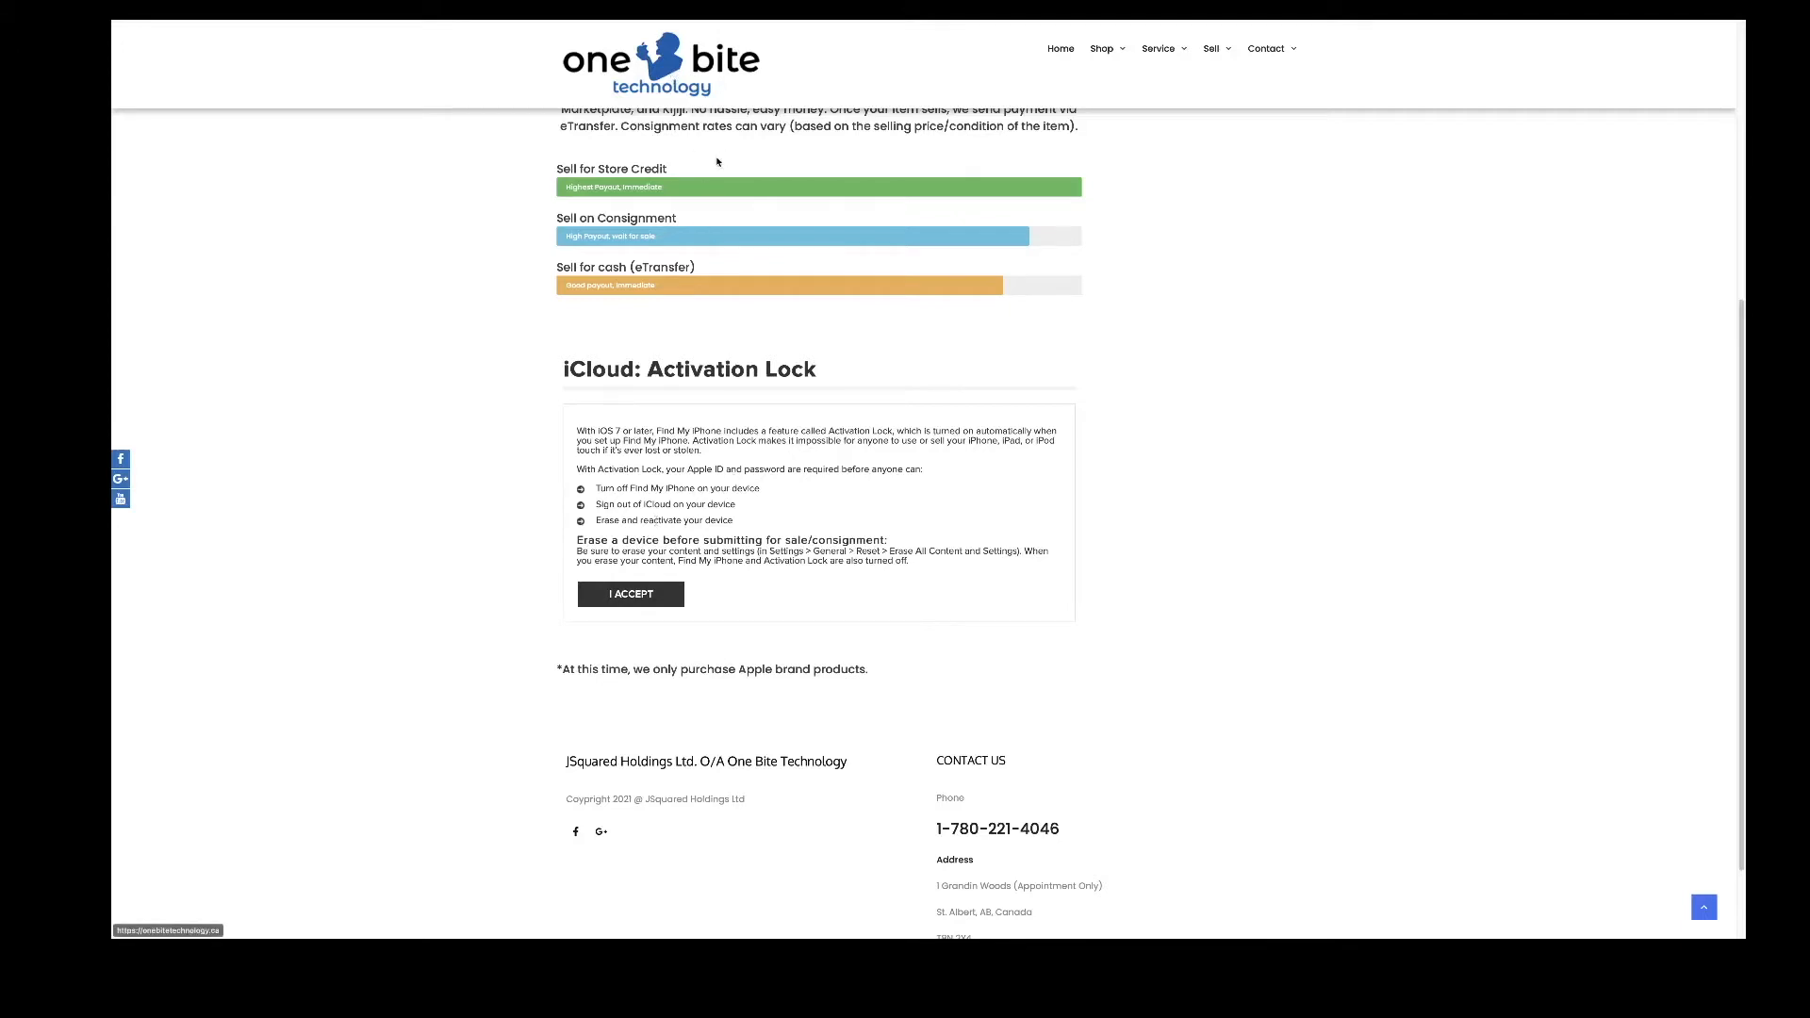
{"action": "scroll", "coordinate": [782, 229], "scroll_direction": "up", "scroll_amount": 1}
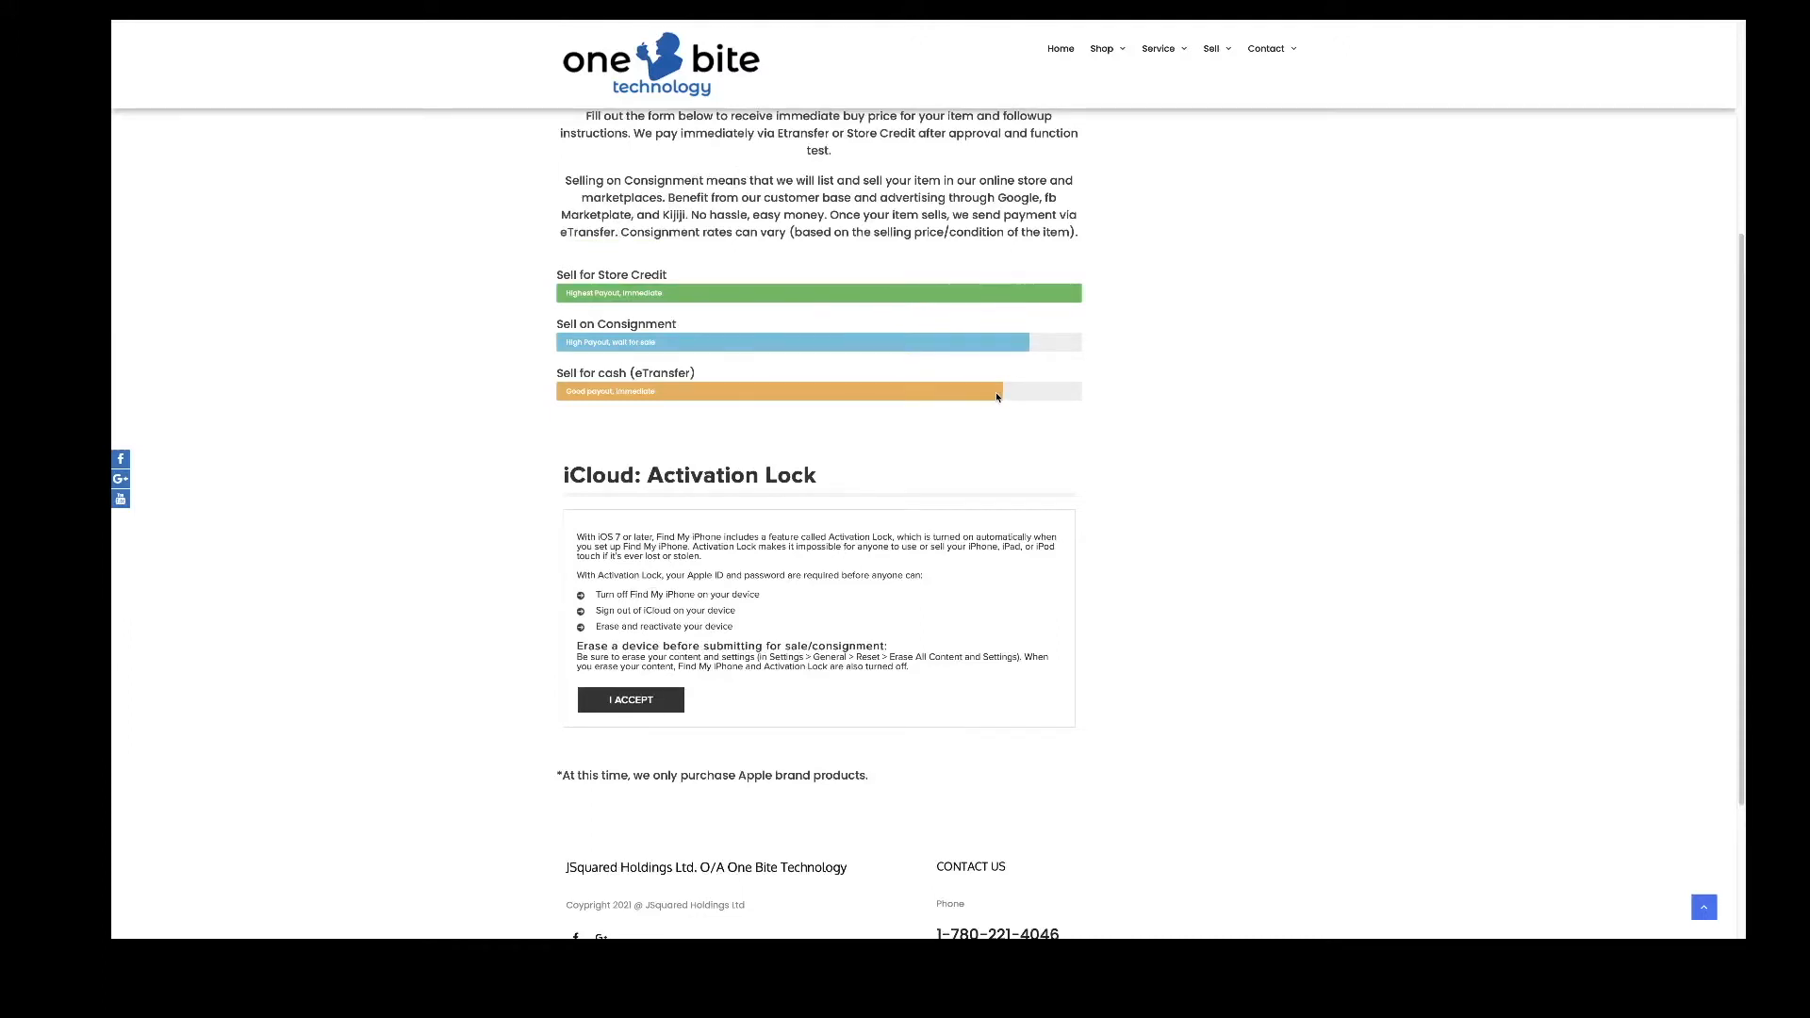
{"action": "scroll", "coordinate": [1046, 308], "scroll_direction": "up", "scroll_amount": 5}
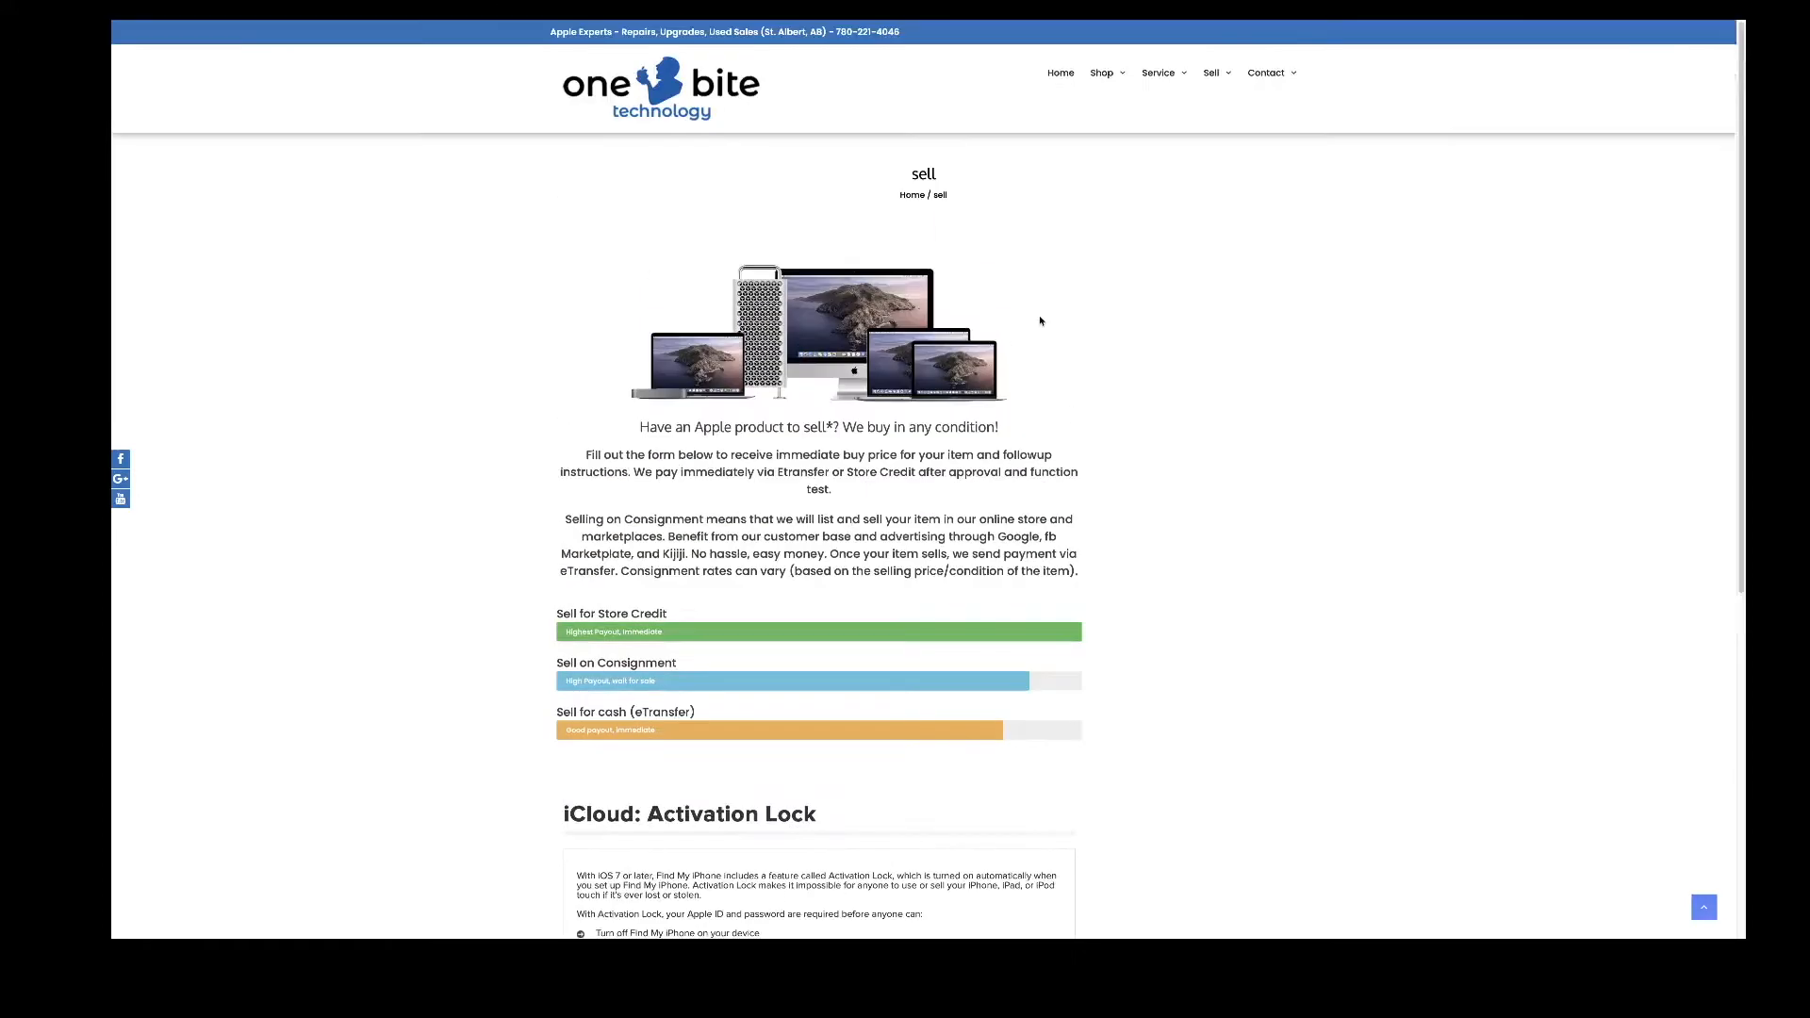
{"action": "mouse_move", "coordinate": [1117, 94]}
{"action": "mouse_move", "coordinate": [1159, 74]}
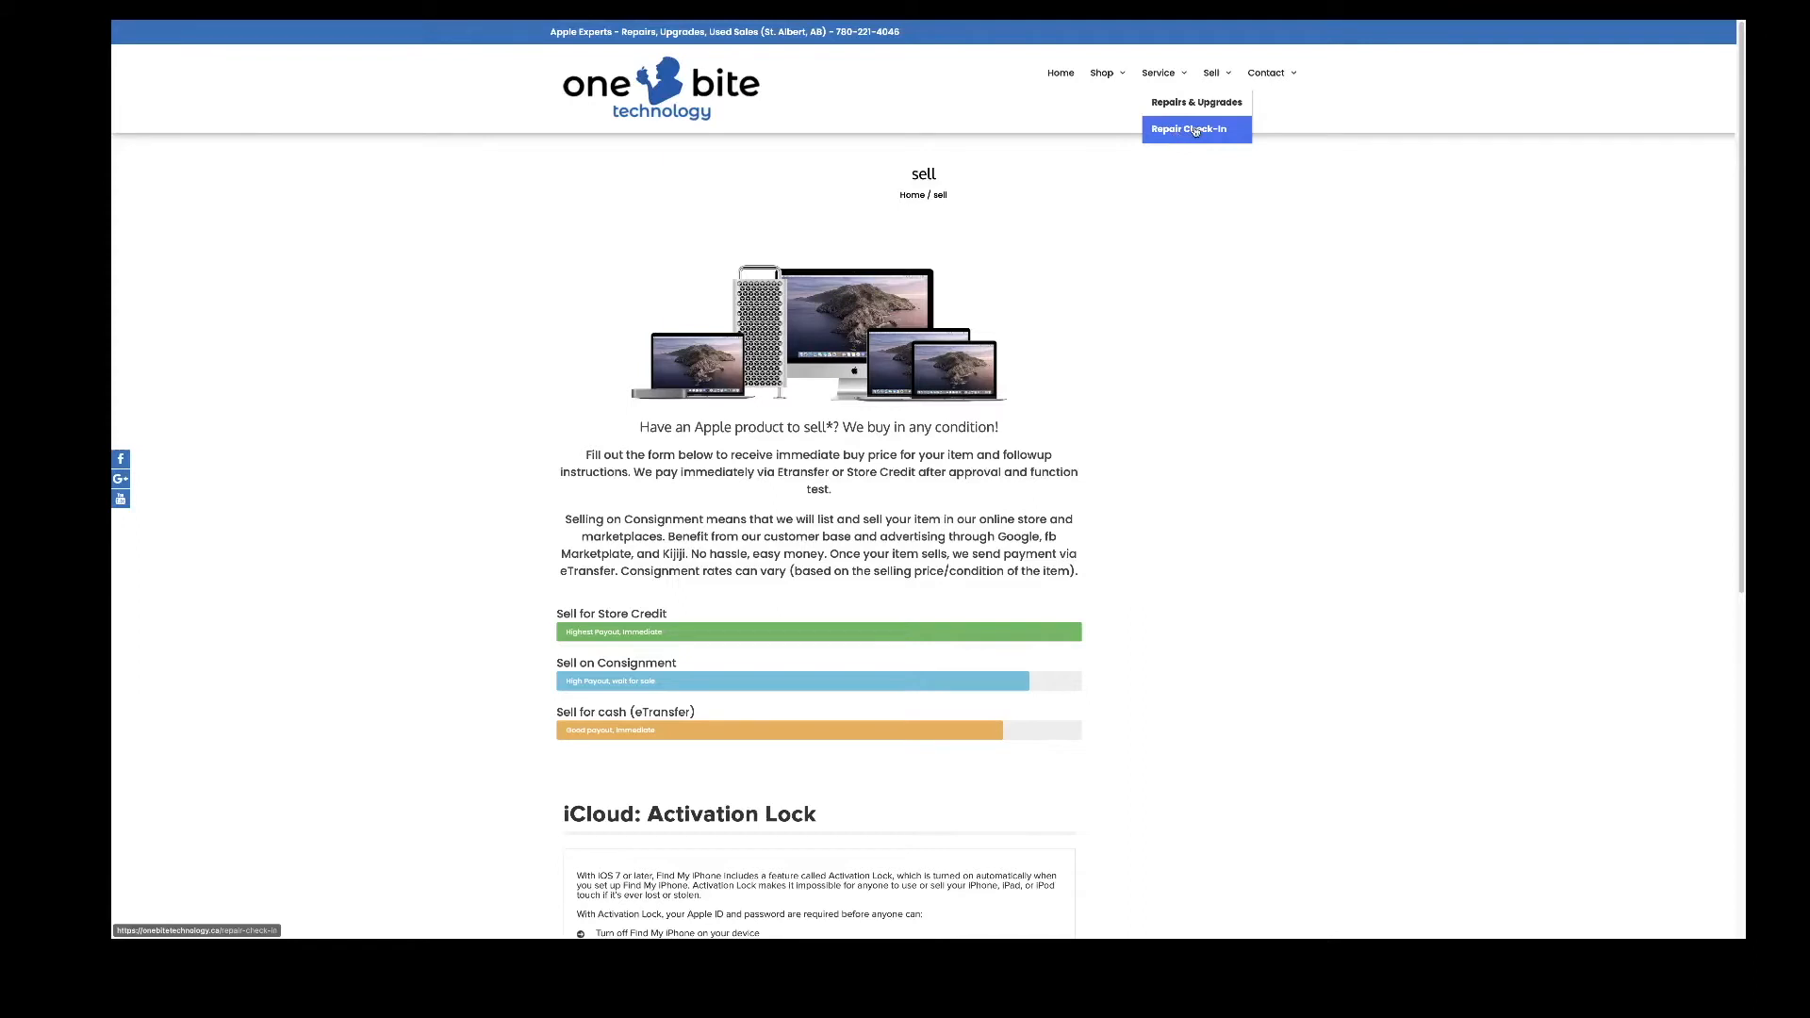
- Go to Service > Repair Check-In and scroll down to the device category tiles
{"action": "left_click", "coordinate": [1152, 151]}
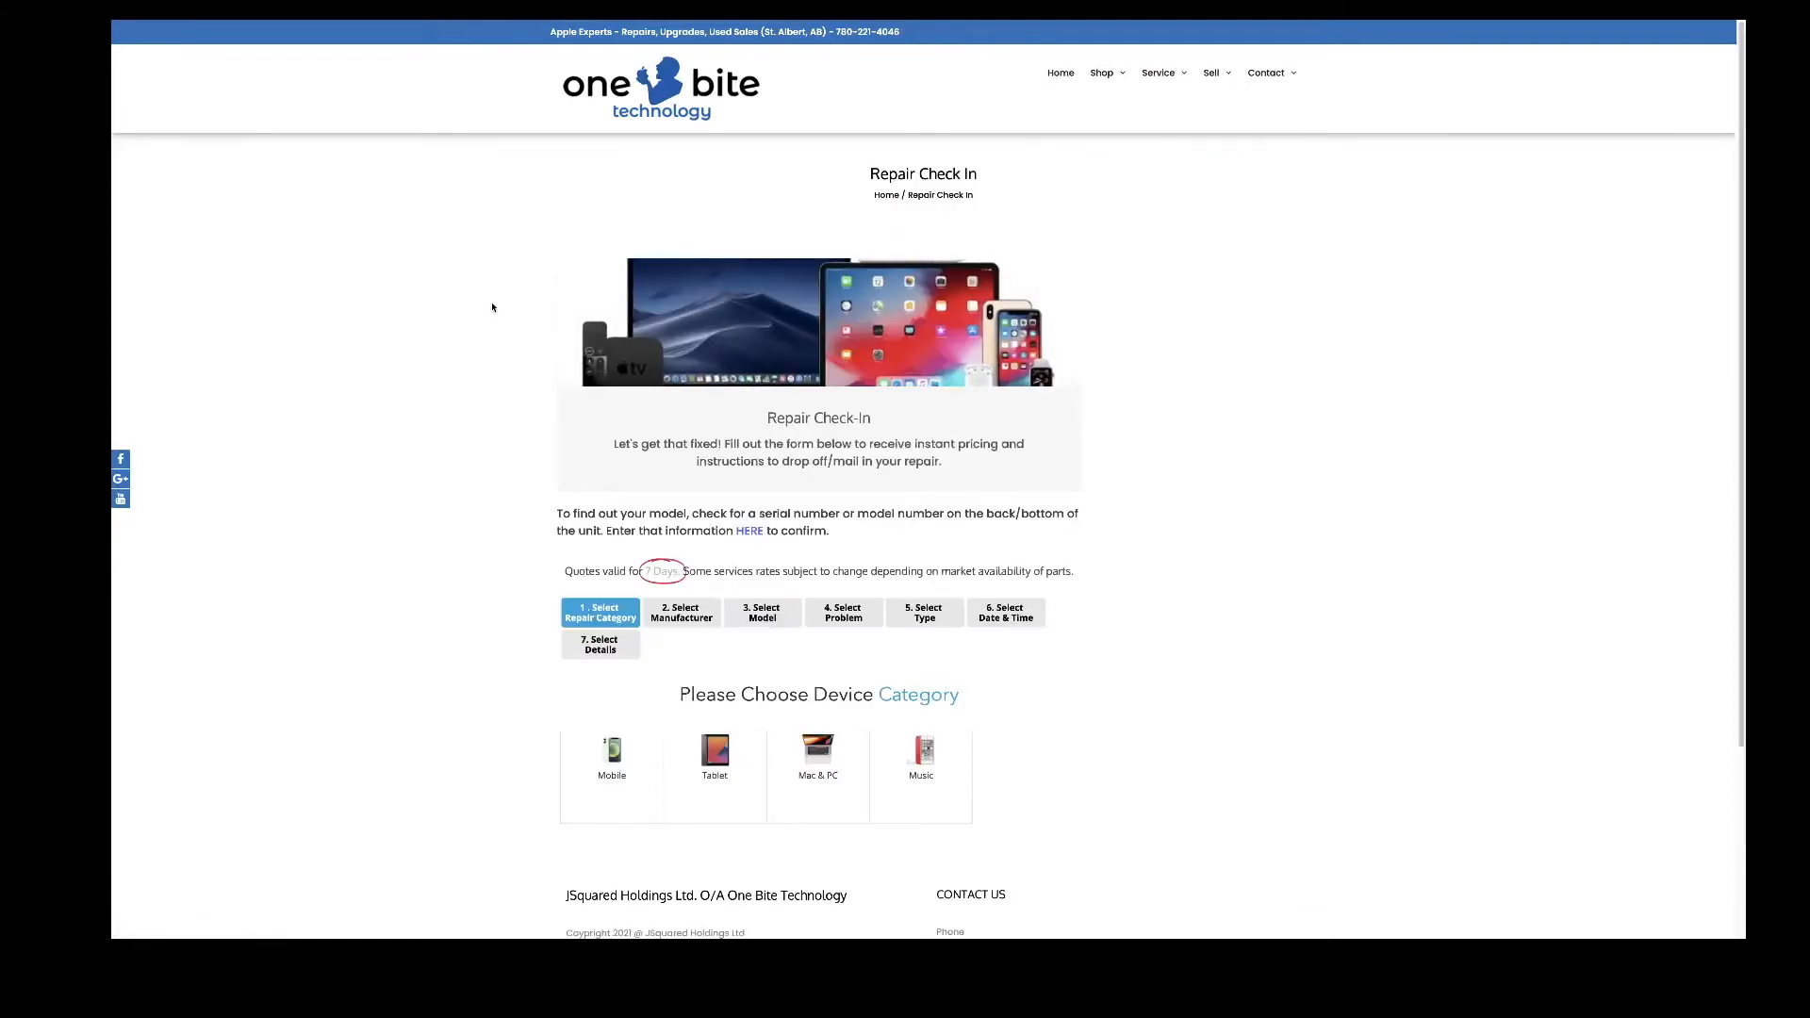
{"action": "scroll", "coordinate": [491, 307], "scroll_direction": "down", "scroll_amount": 1}
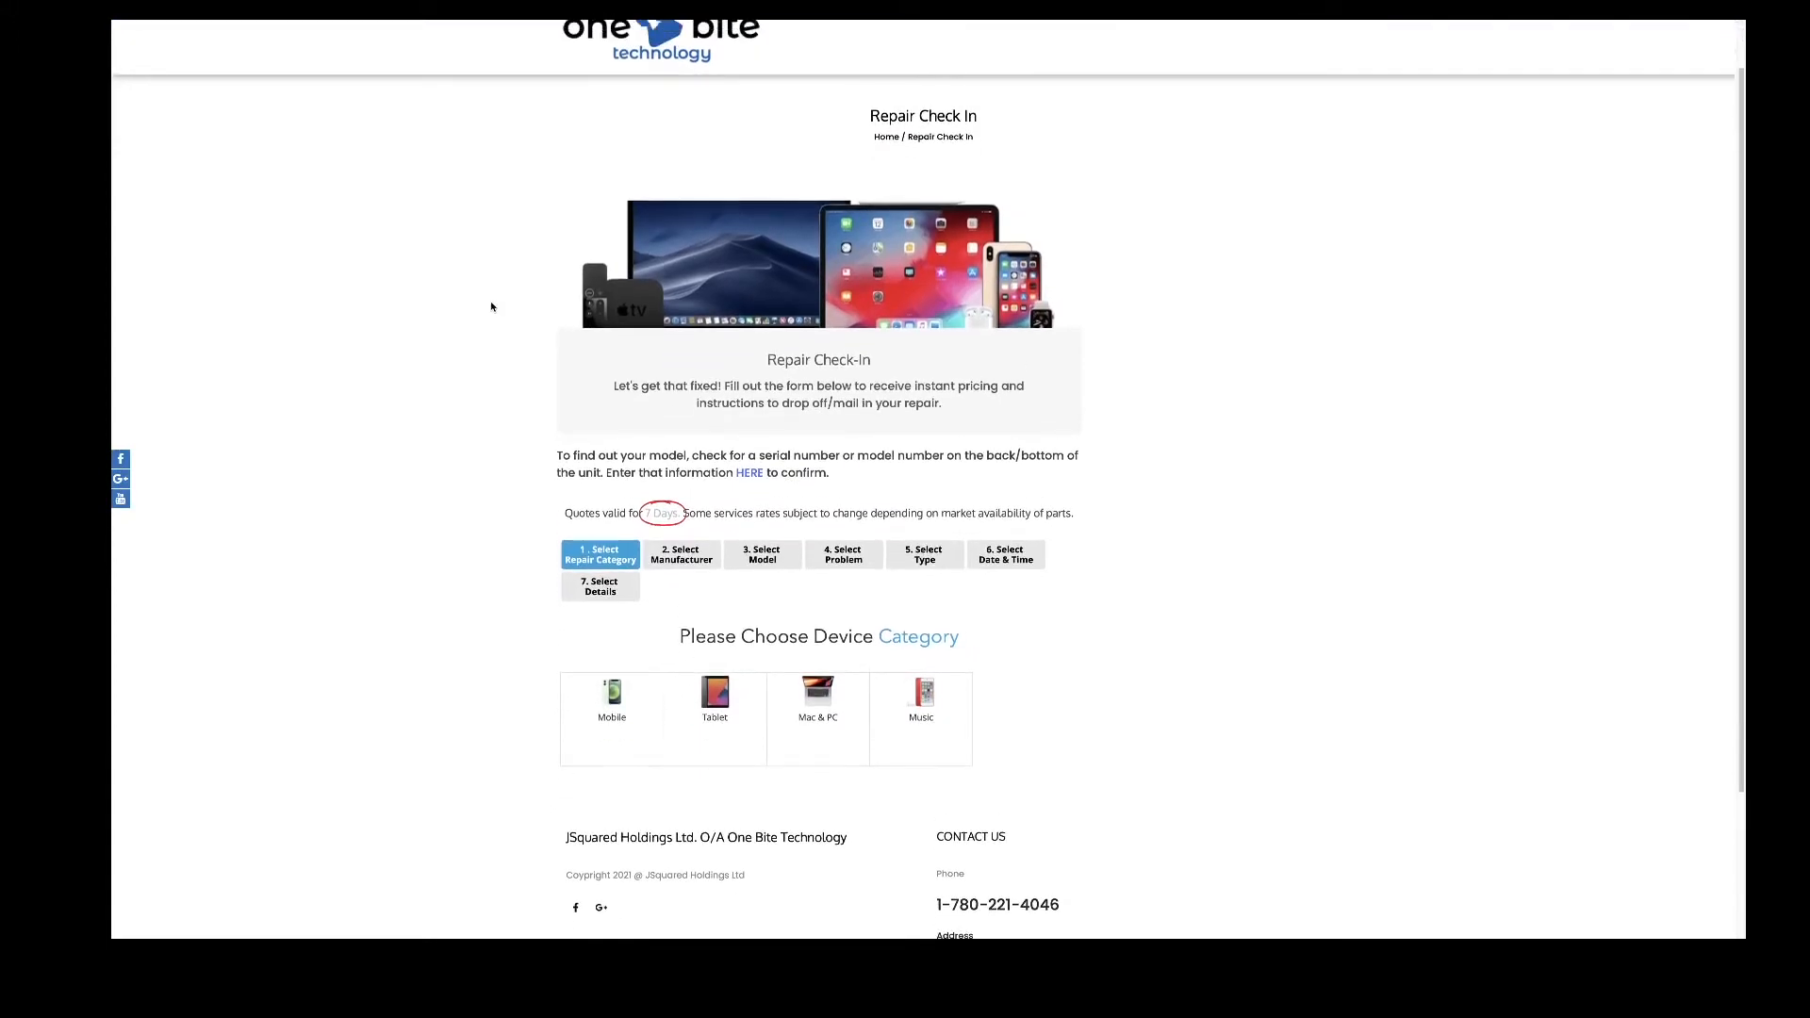
{"action": "scroll", "coordinate": [495, 305], "scroll_direction": "down", "scroll_amount": 1}
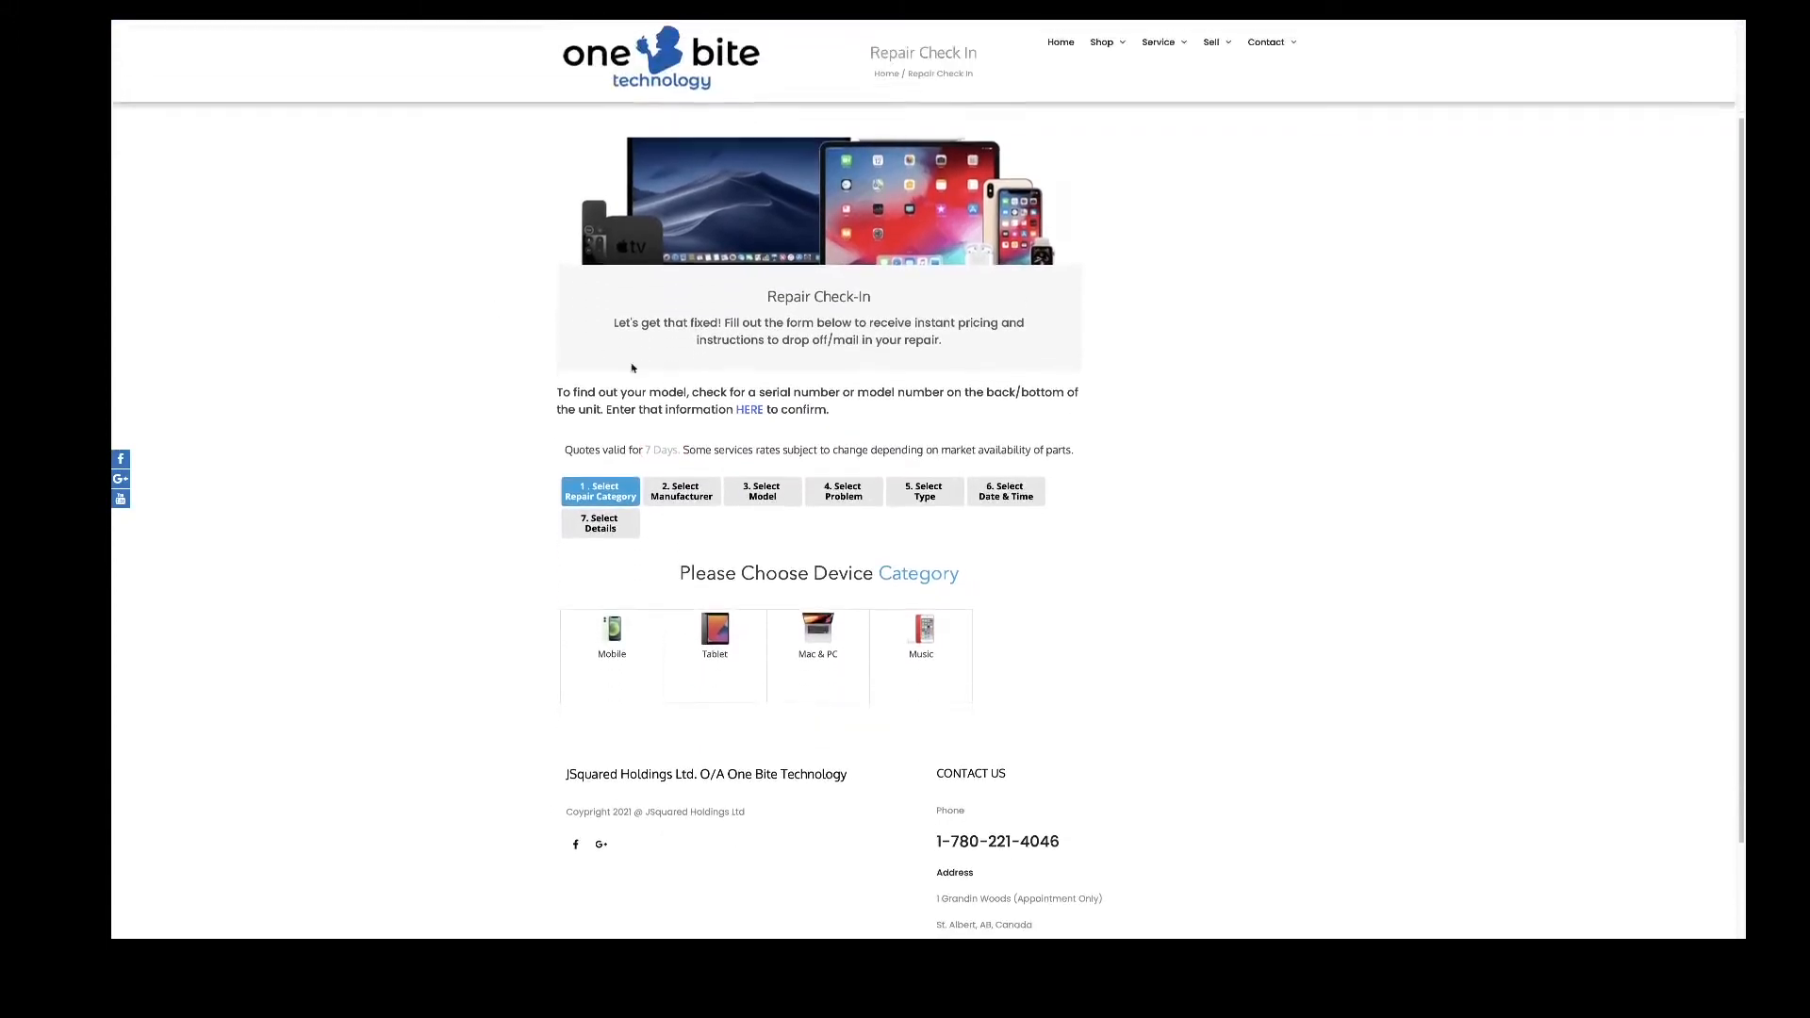
{"action": "left_click_drag", "start_coordinate": [697, 392], "coordinate": [843, 388]}
{"action": "left_click", "coordinate": [847, 398]}
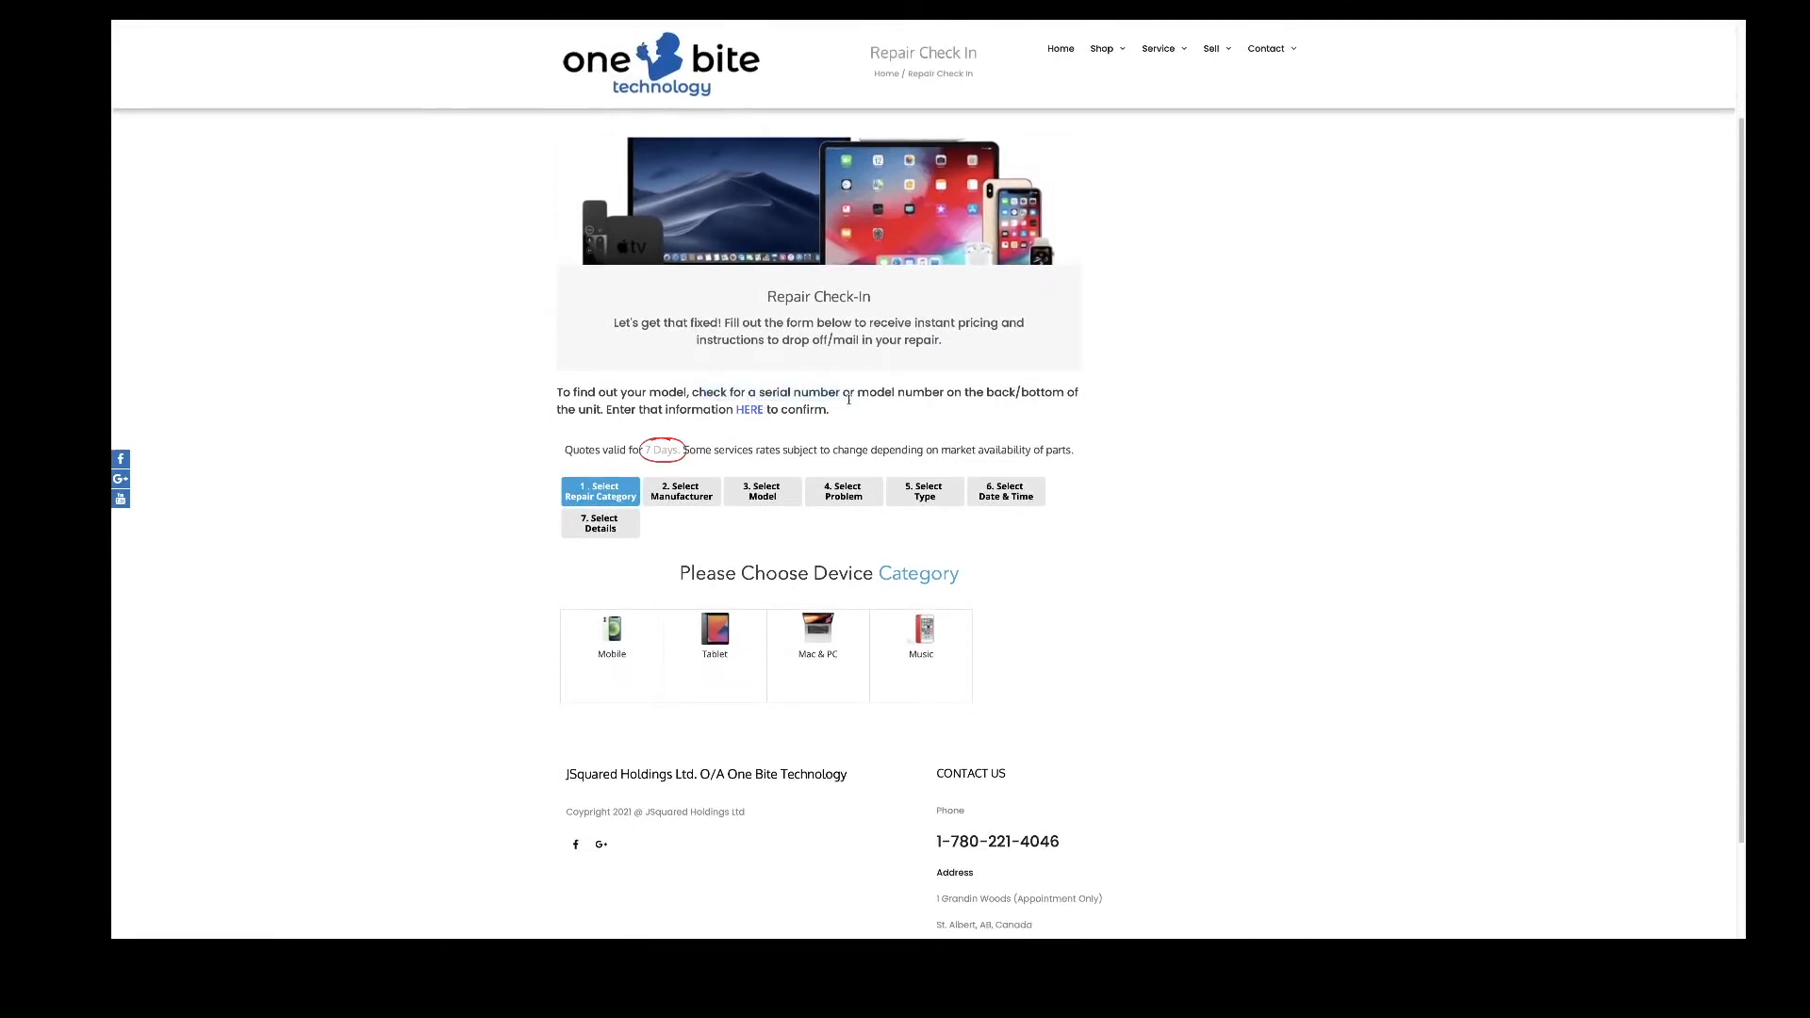
{"action": "scroll", "coordinate": [850, 405], "scroll_direction": "down", "scroll_amount": 1}
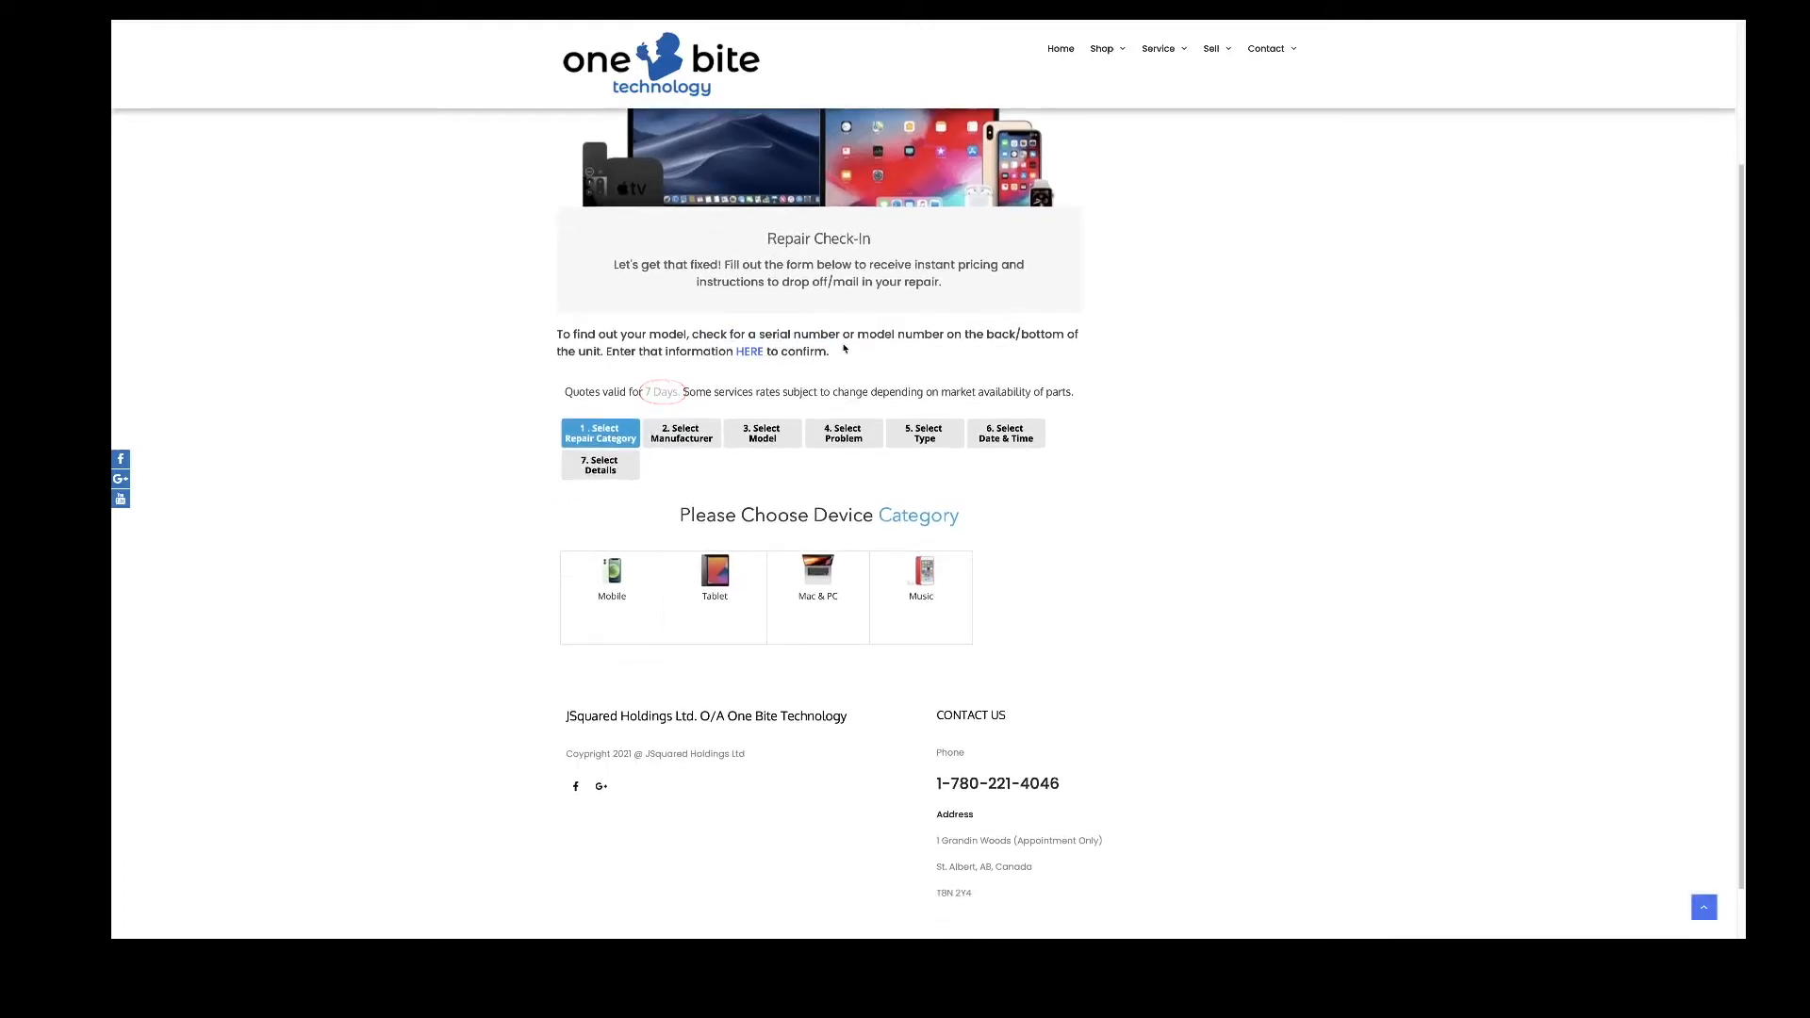
{"action": "scroll", "coordinate": [840, 351], "scroll_direction": "down", "scroll_amount": 1}
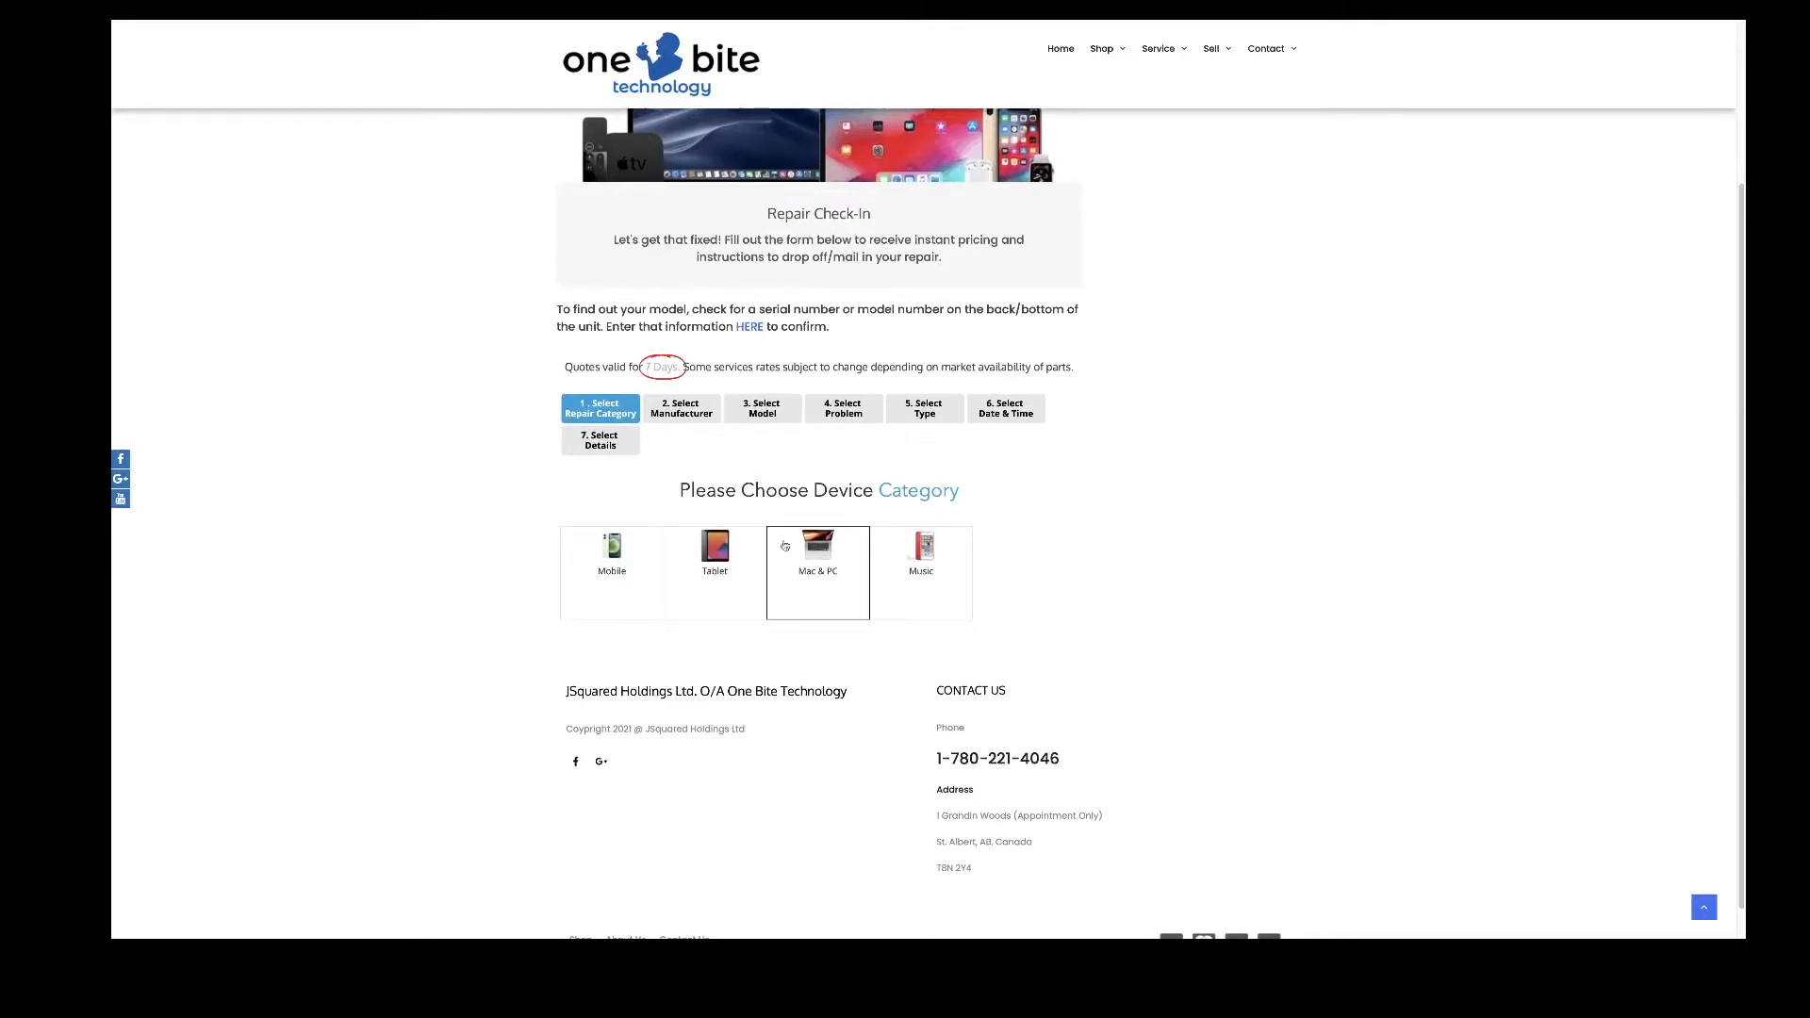
- Choose Mac & PC, Apple, and the MacBook Air (13-inch, 2017) by searching '2017'
{"action": "left_click", "coordinate": [818, 561]}
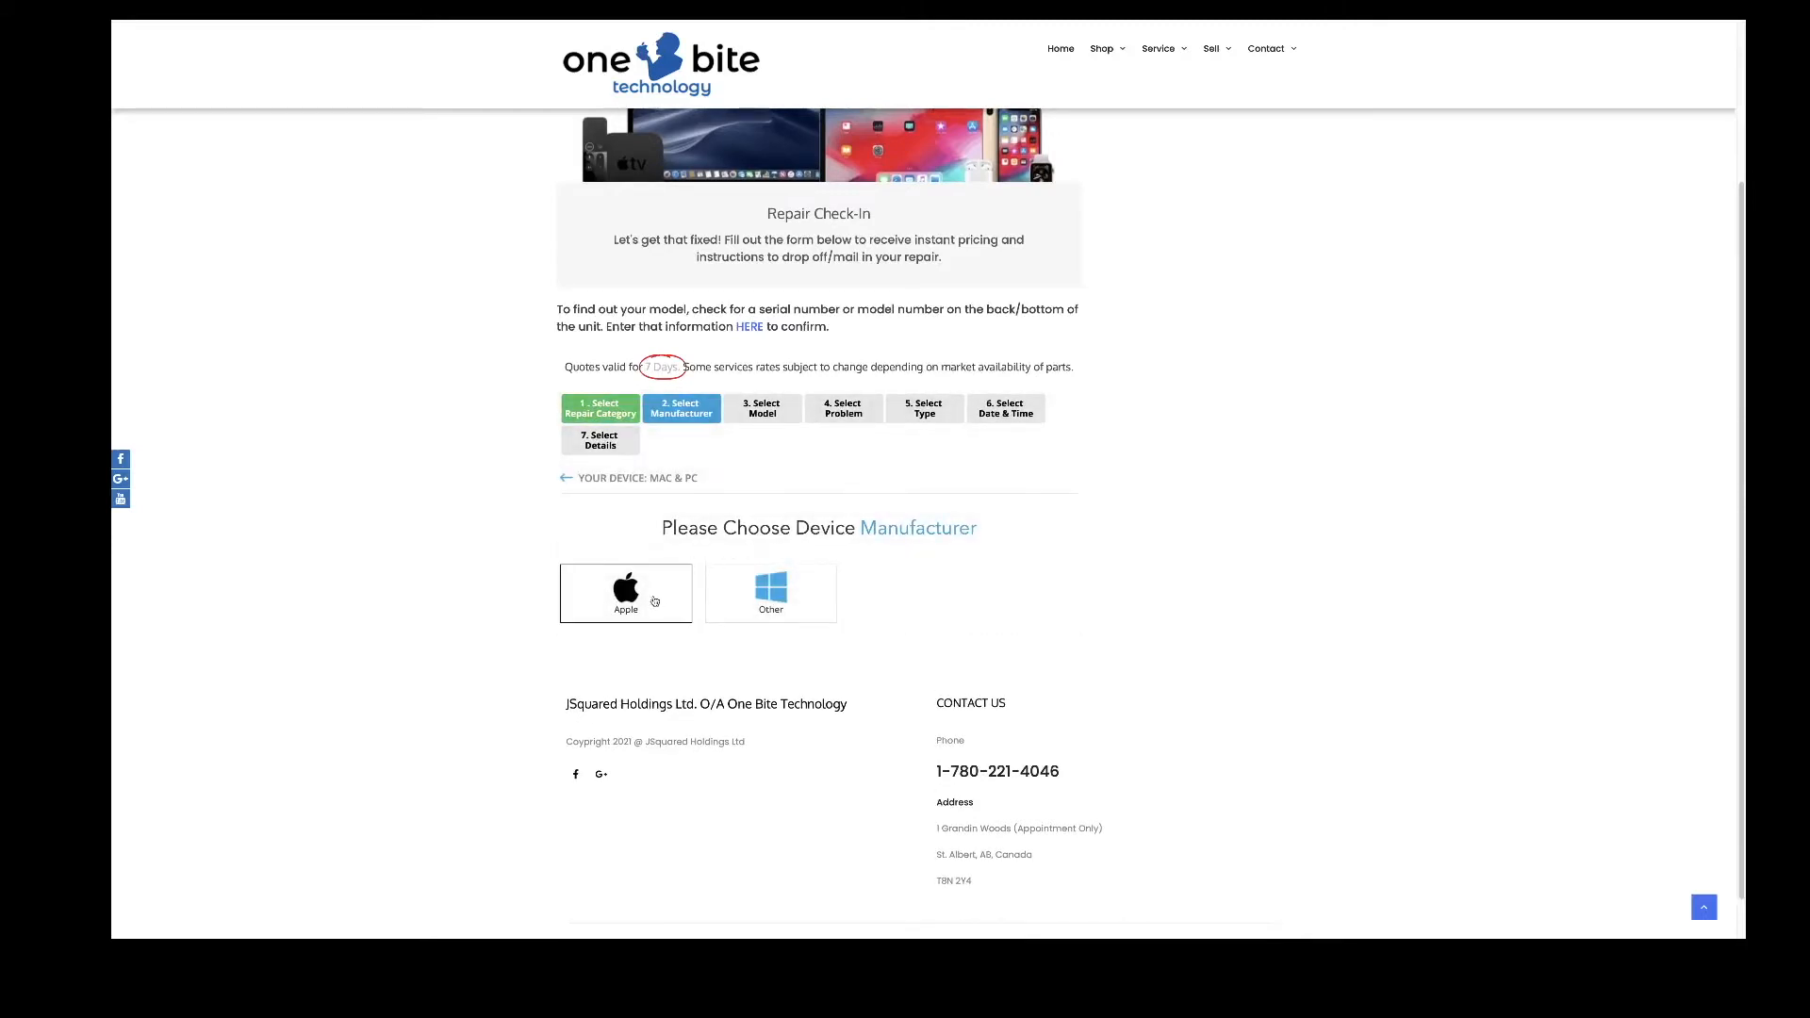
{"action": "left_click", "coordinate": [654, 601]}
{"action": "left_click", "coordinate": [630, 521]}
{"action": "type", "text": "2017"}
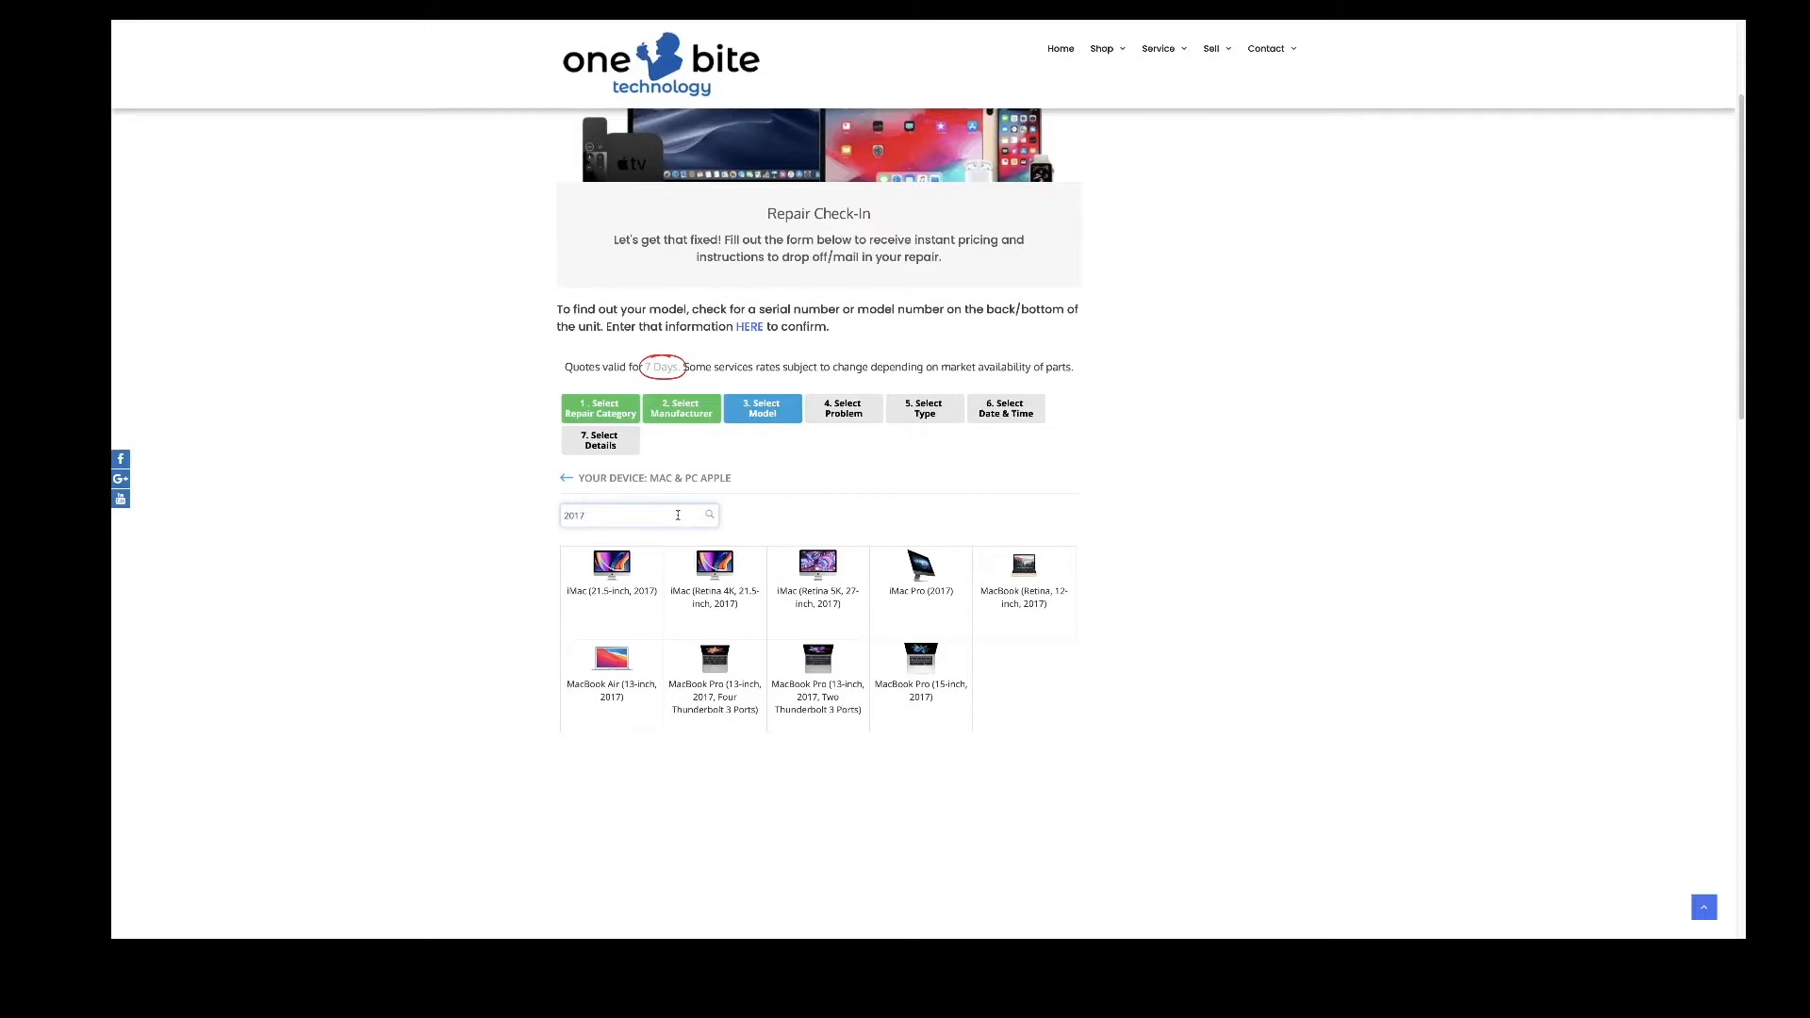
{"action": "left_click", "coordinate": [629, 667]}
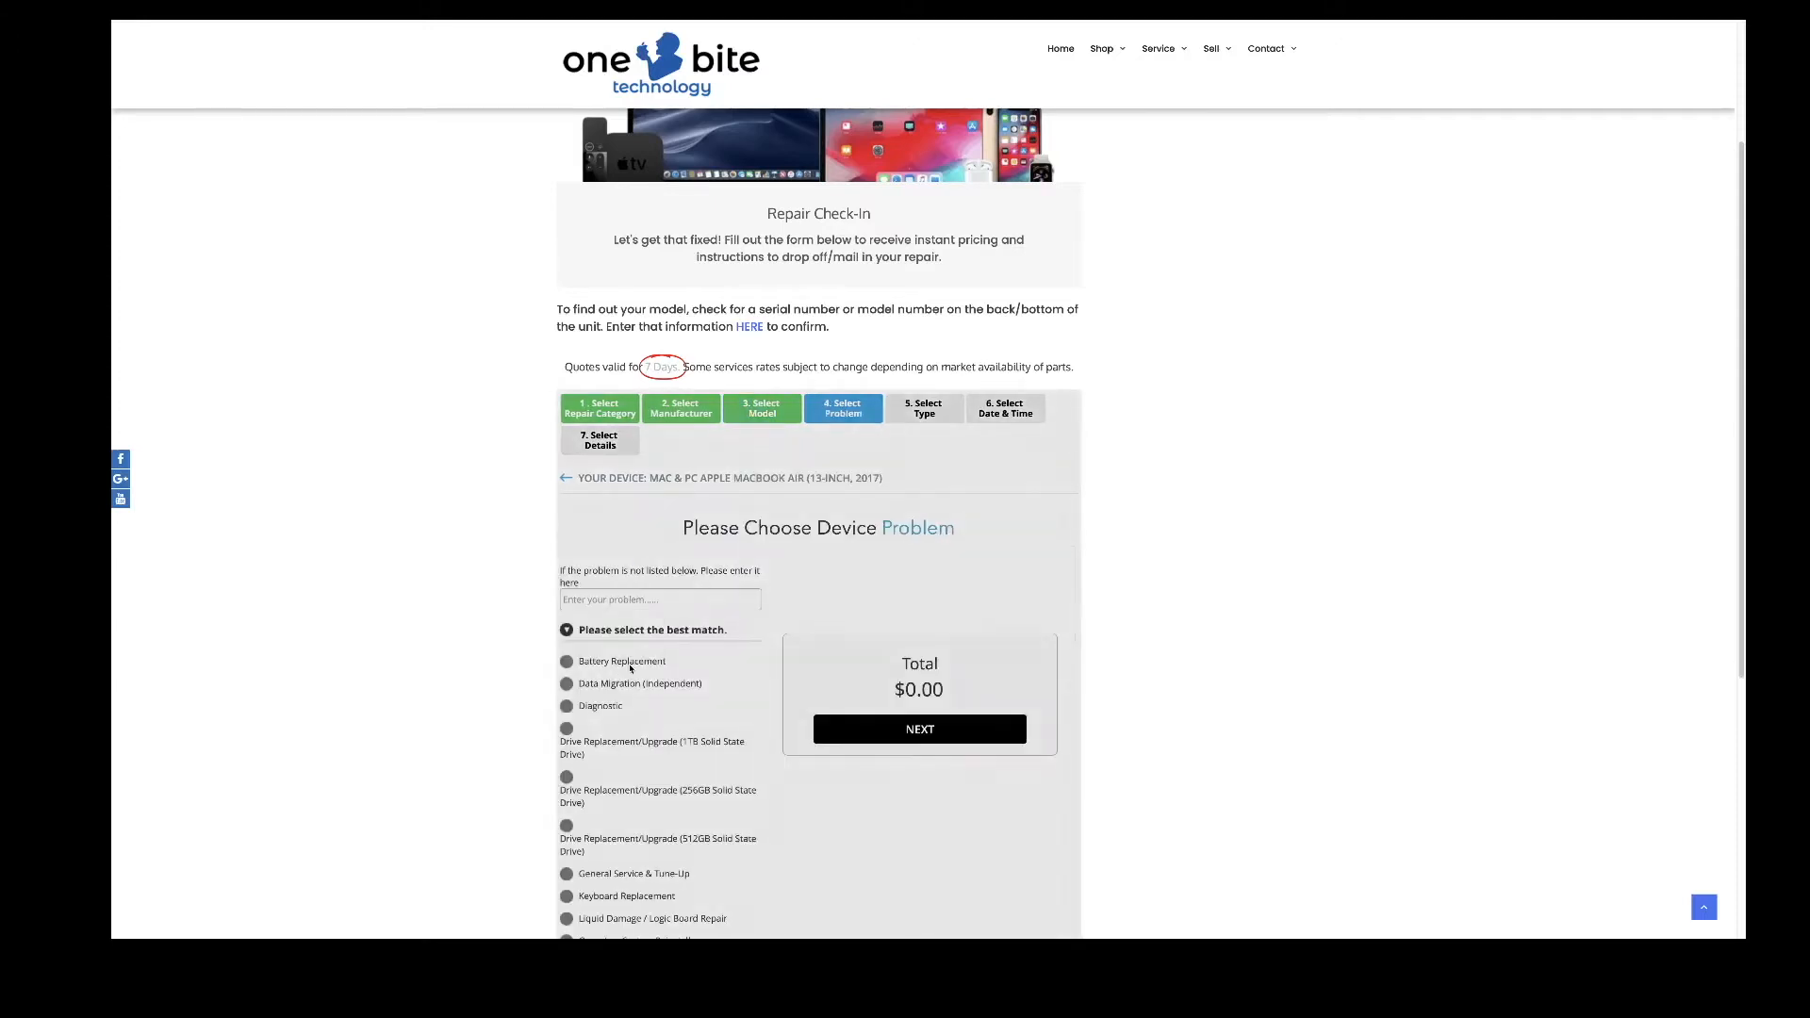
- Pick Battery Replacement as the problem and accept the $159.00 quote
{"action": "scroll", "coordinate": [751, 518], "scroll_direction": "down", "scroll_amount": 1}
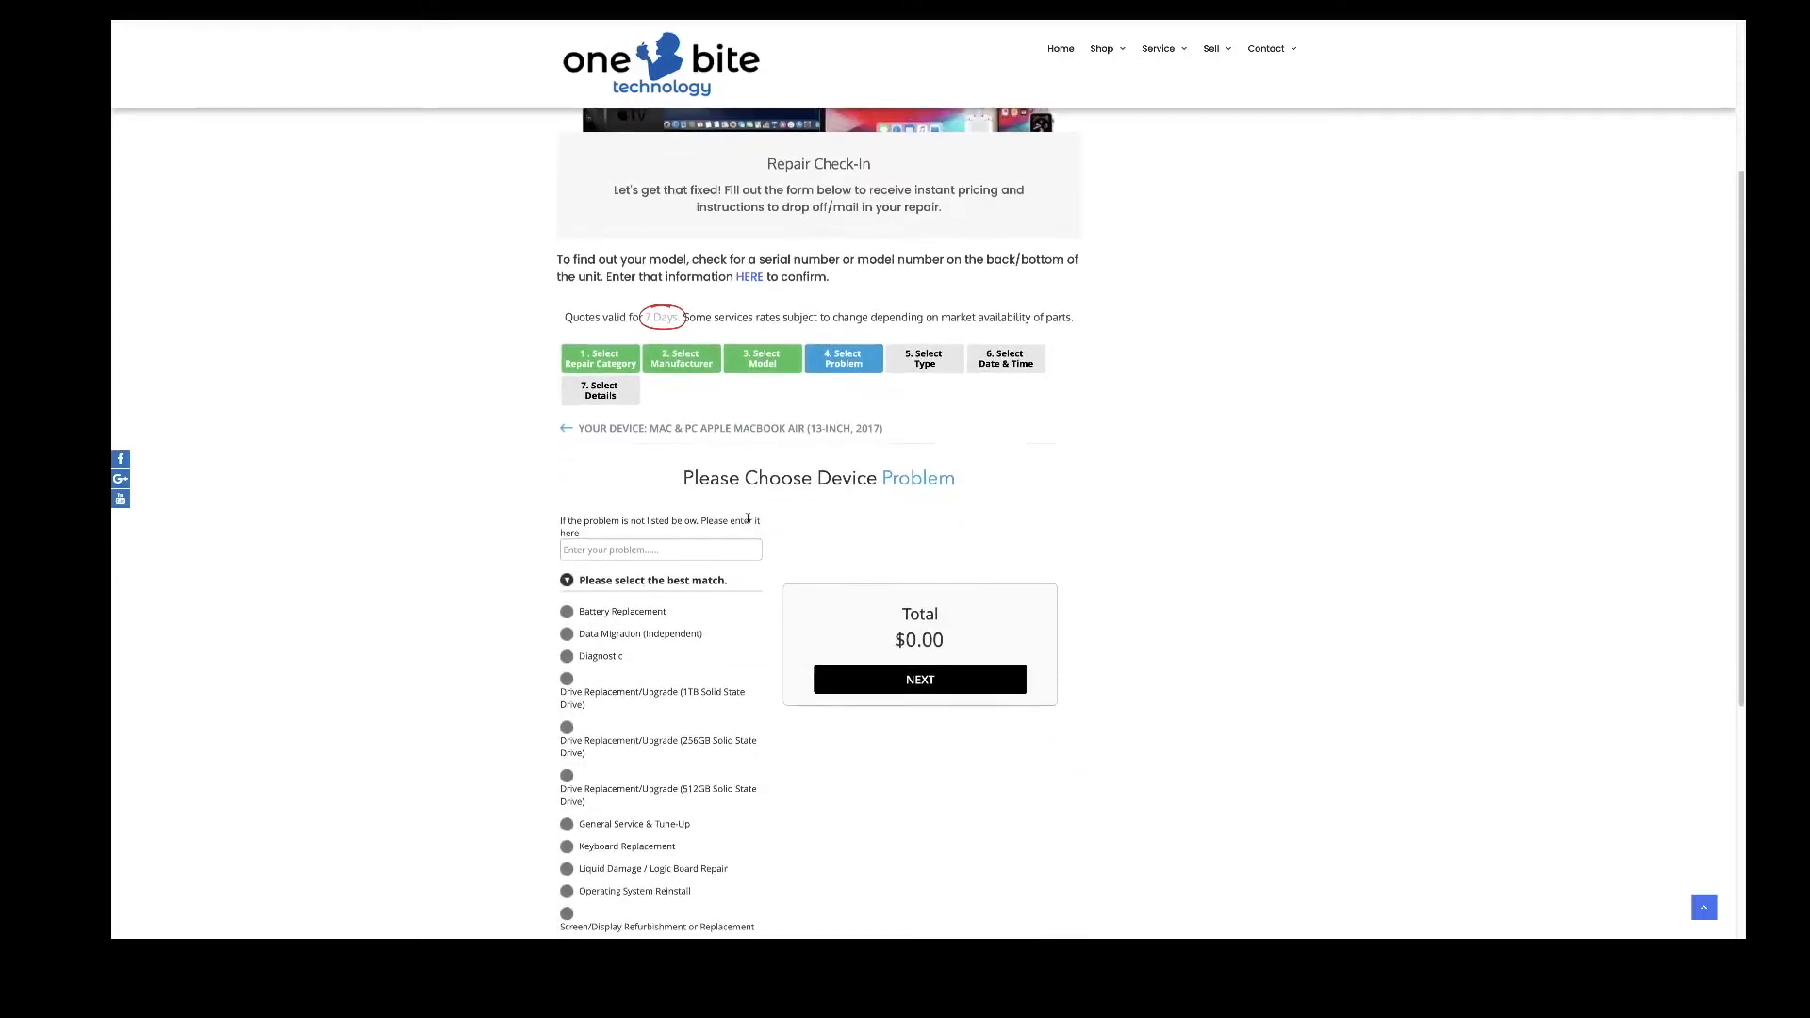
{"action": "scroll", "coordinate": [773, 565], "scroll_direction": "down", "scroll_amount": 1}
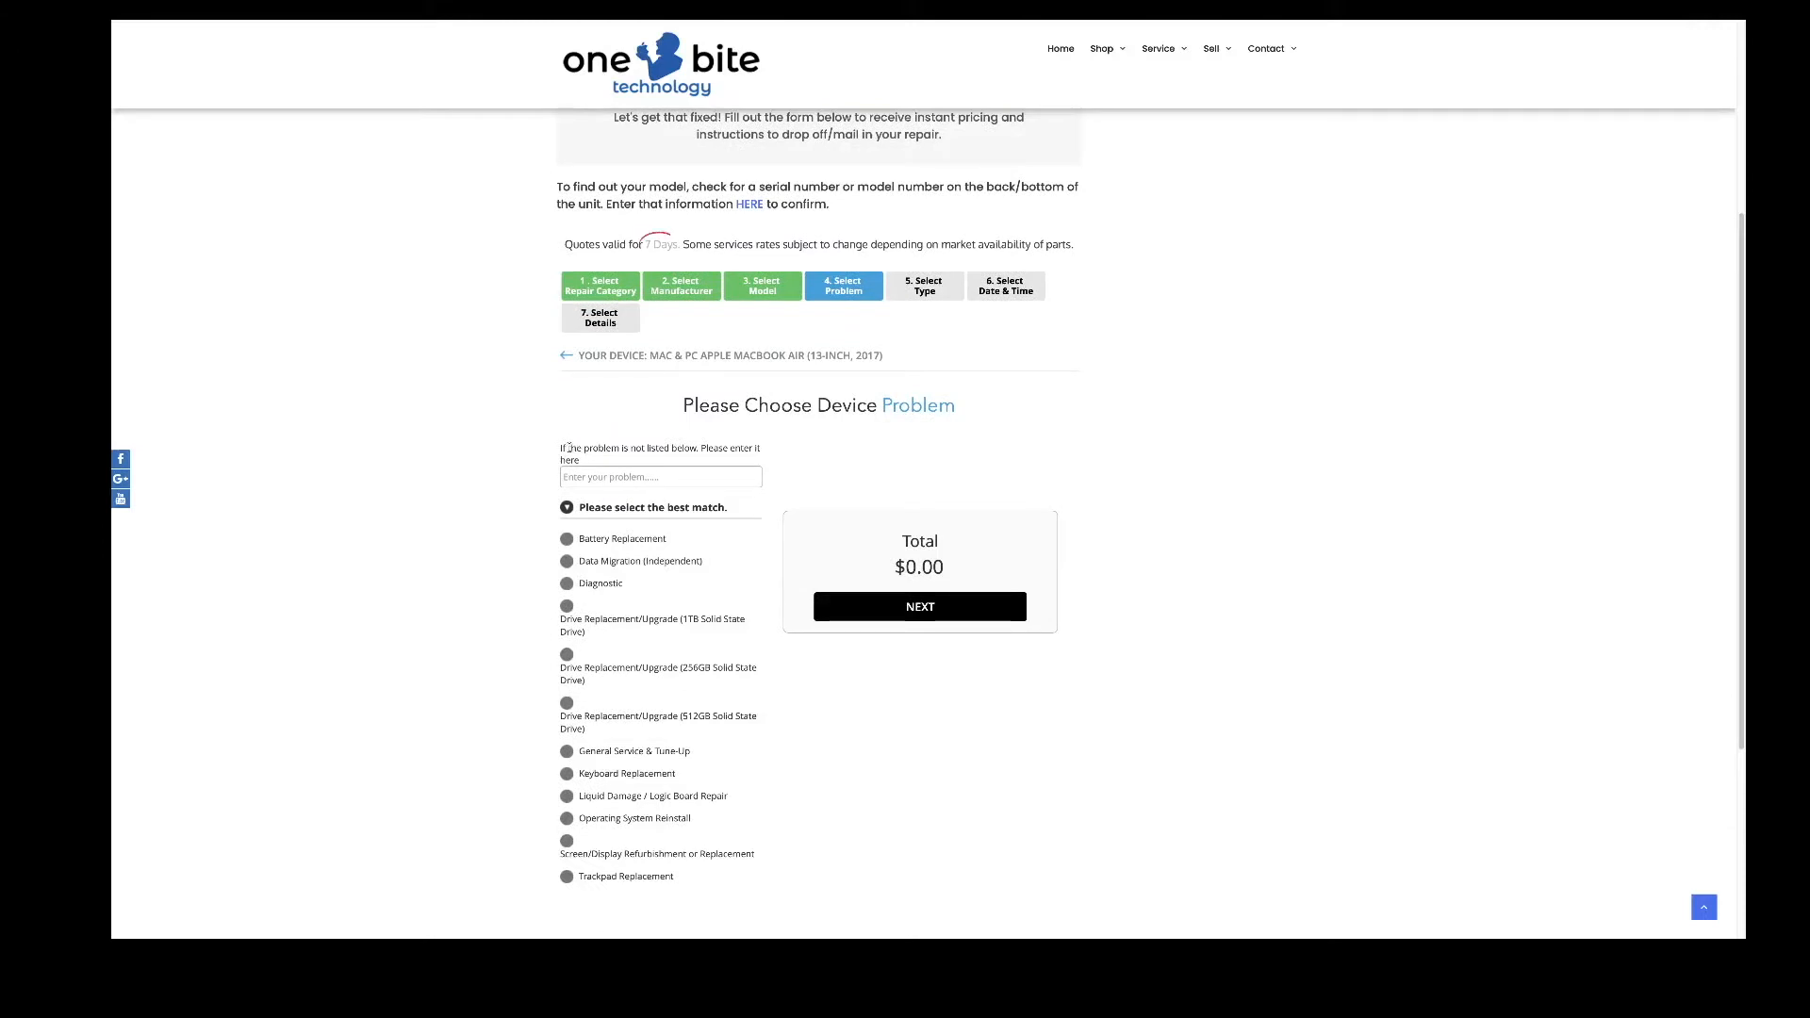
{"action": "left_click_drag", "start_coordinate": [569, 445], "coordinate": [626, 458]}
{"action": "left_click", "coordinate": [604, 470]}
{"action": "left_click", "coordinate": [632, 477]}
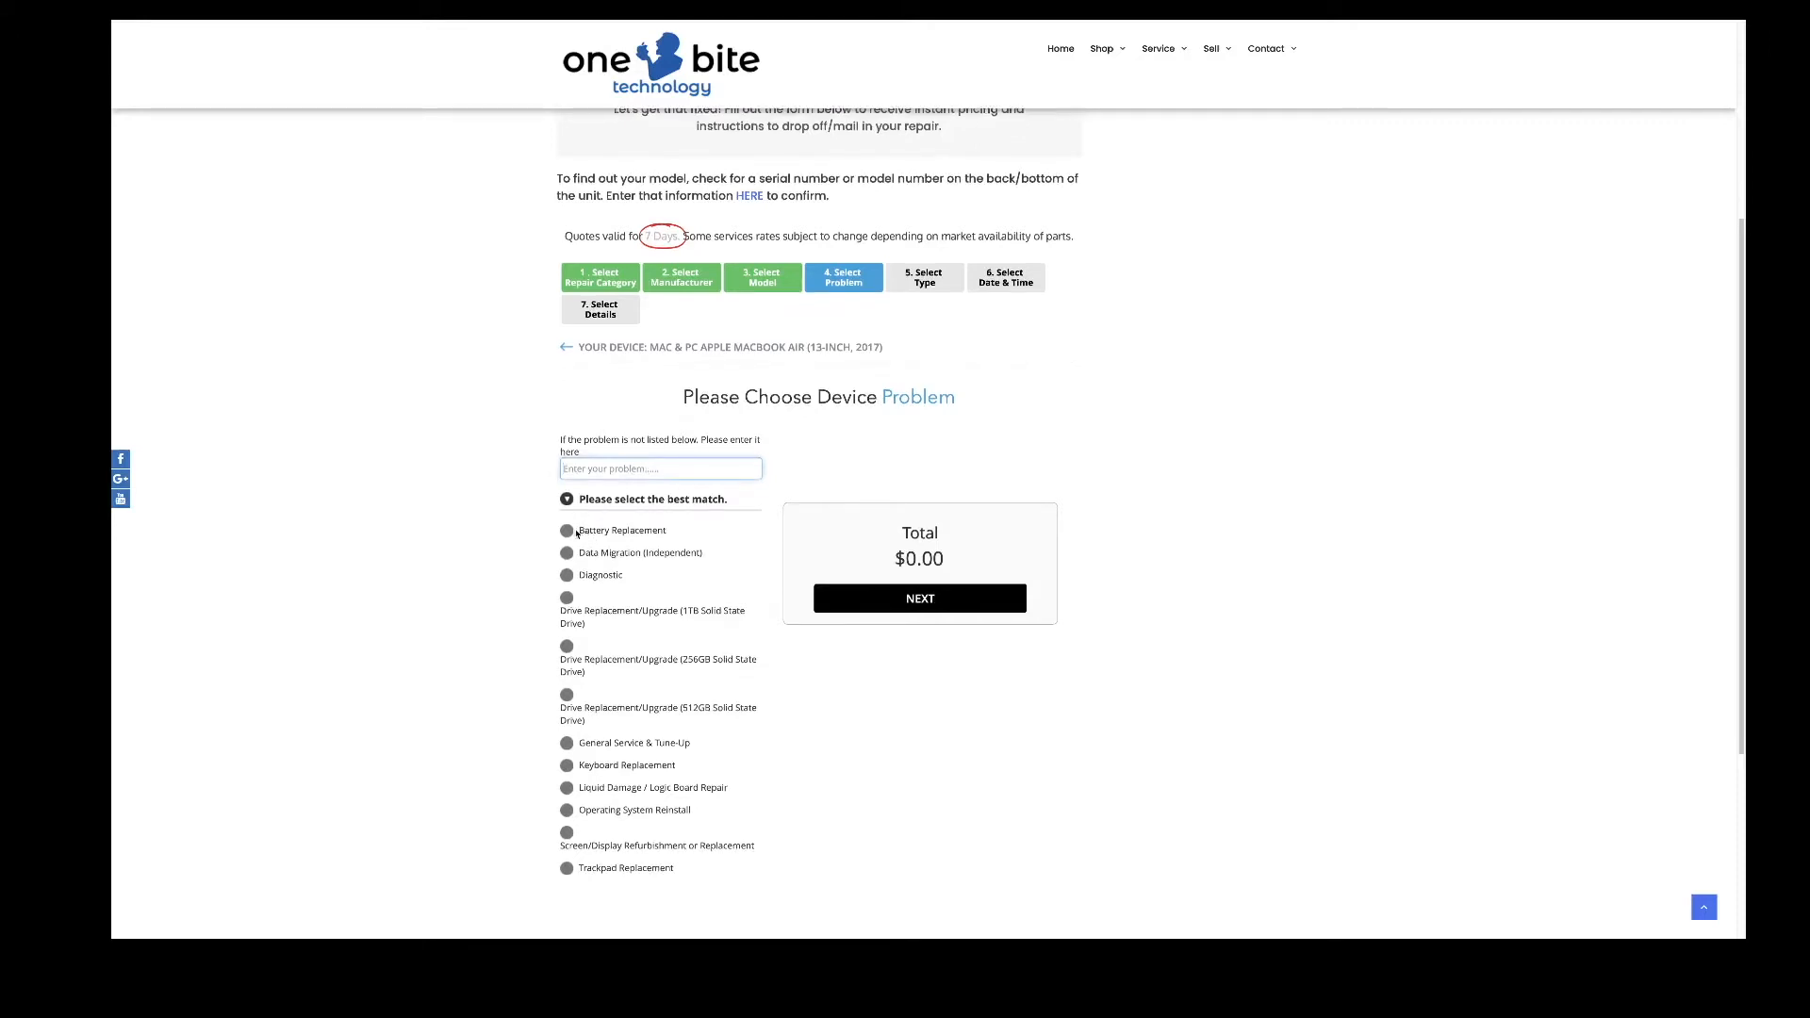
{"action": "left_click", "coordinate": [568, 531]}
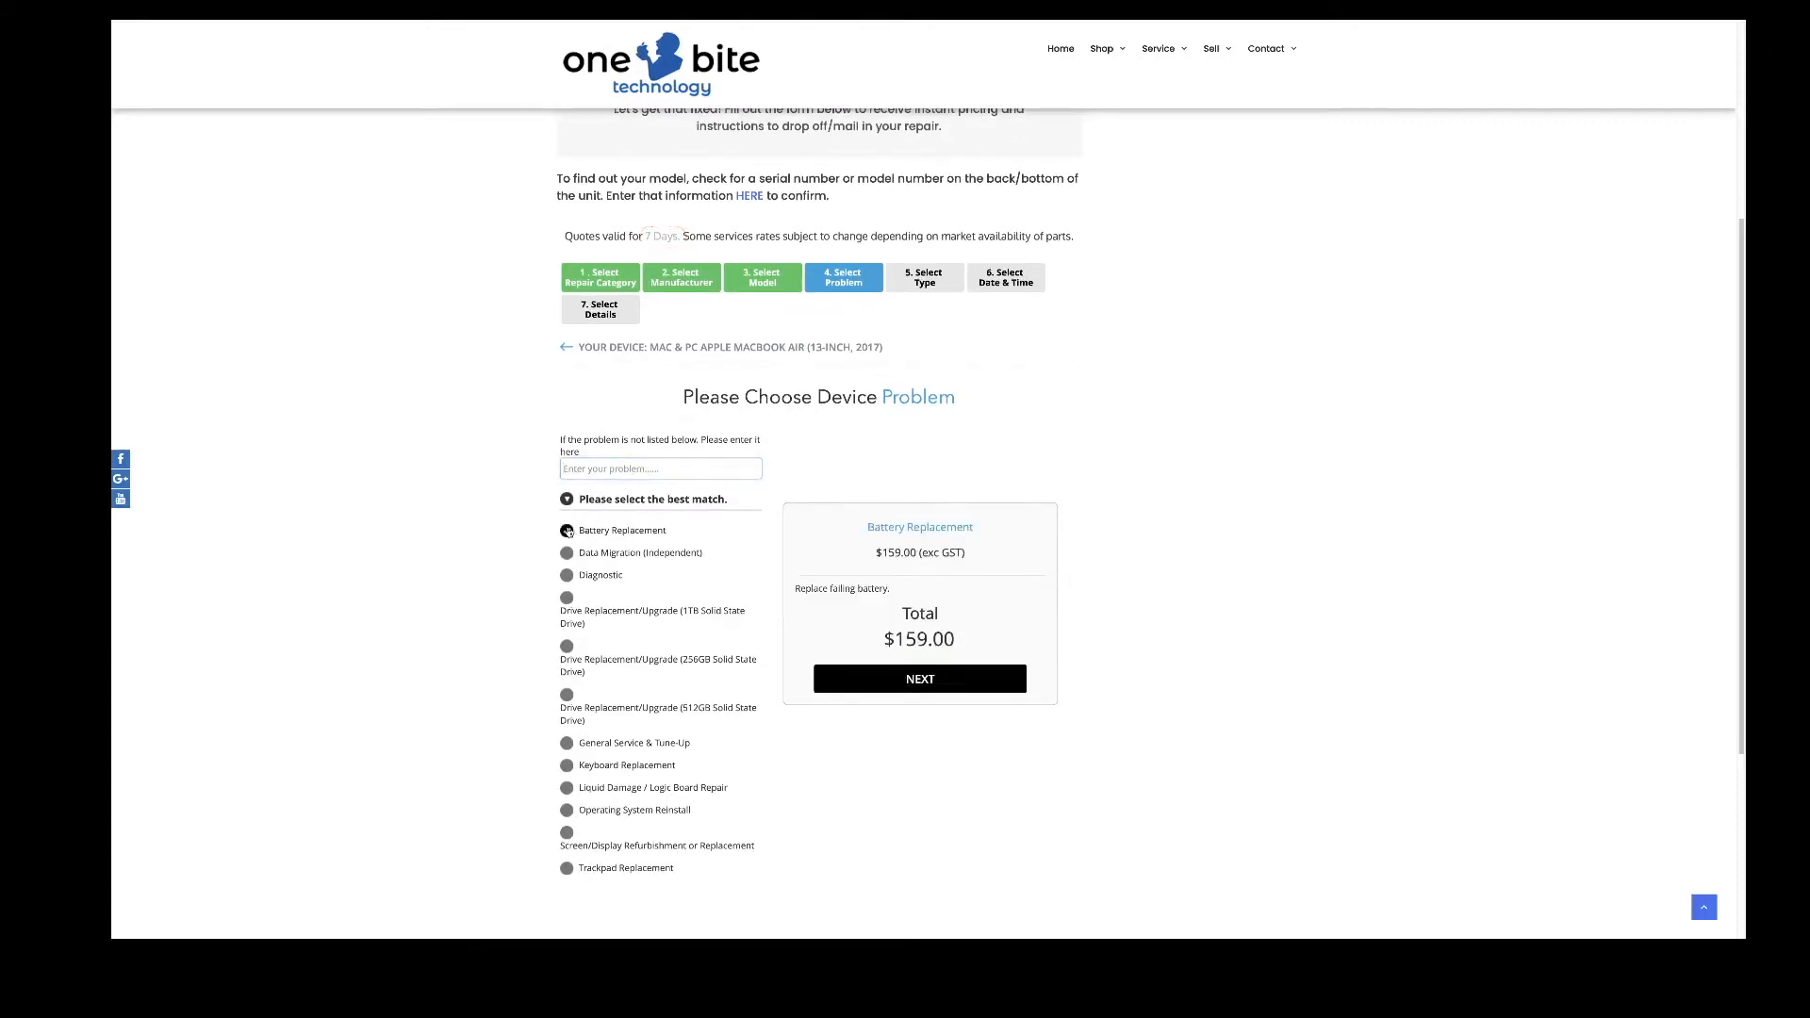
{"action": "left_click", "coordinate": [905, 680]}
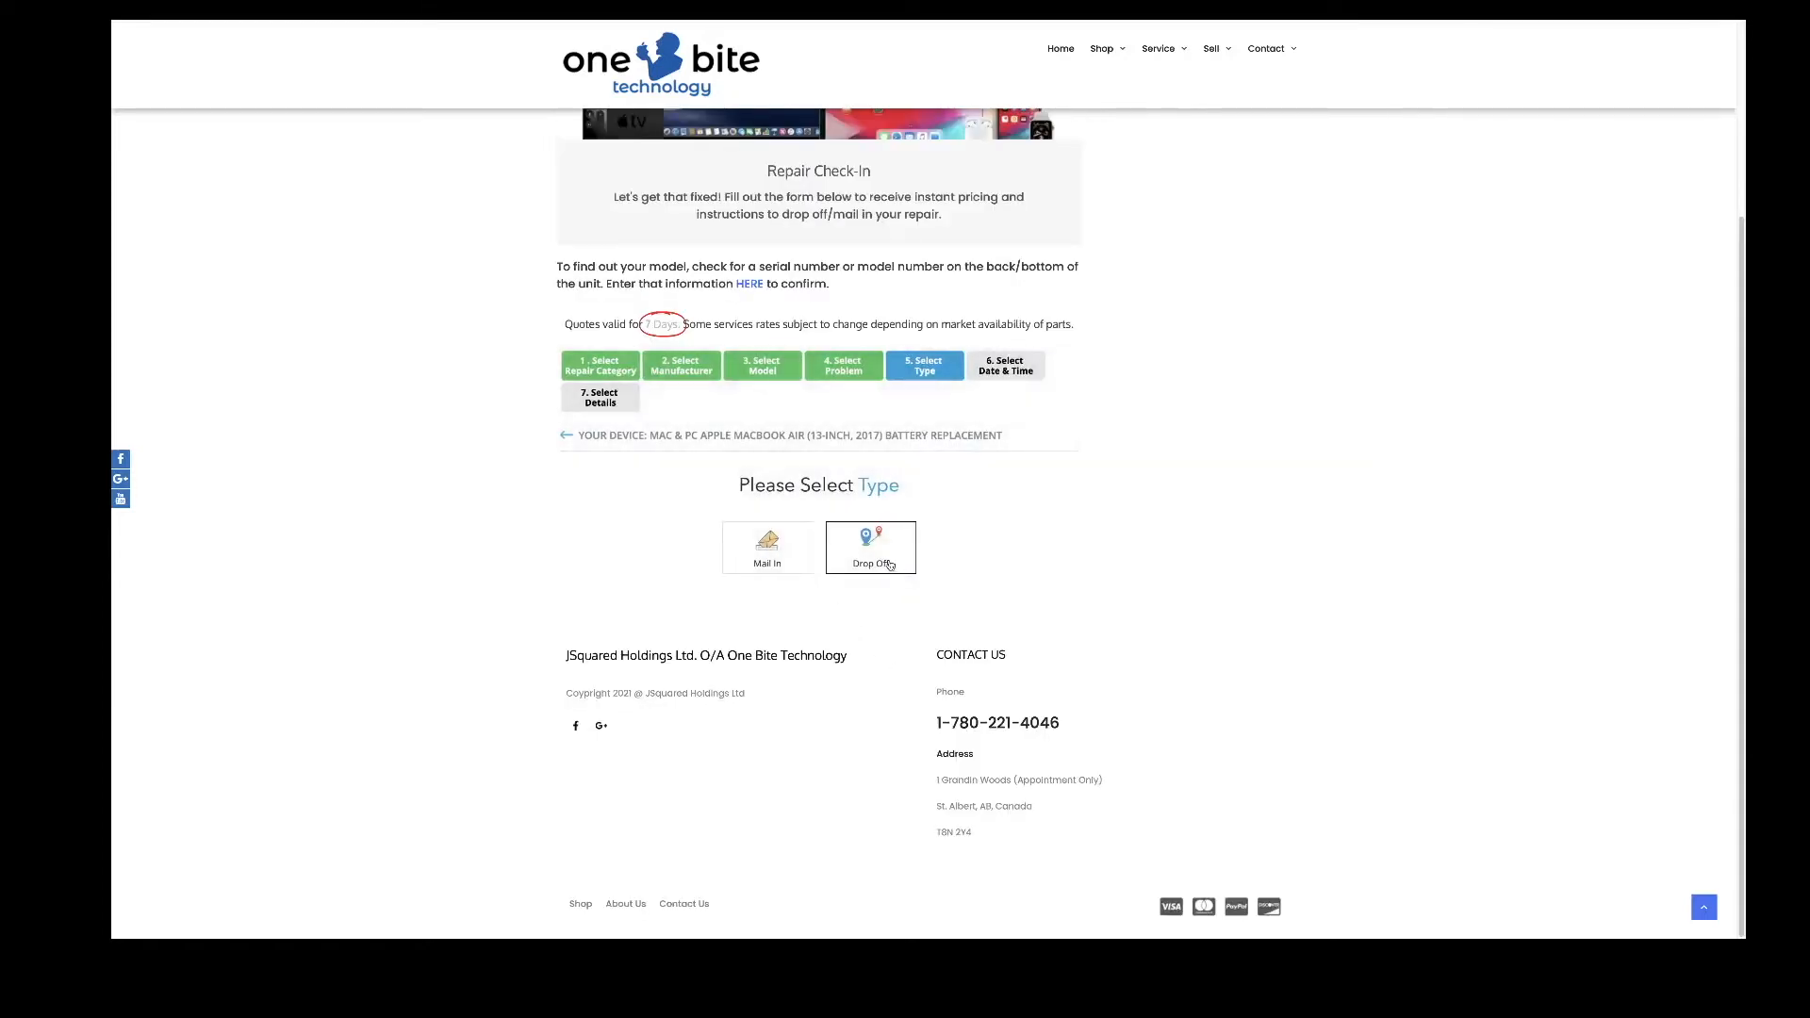
- Choose Drop Off with the 14 April 09:00 am - 05:00 pm slot and continue
{"action": "left_click", "coordinate": [888, 563]}
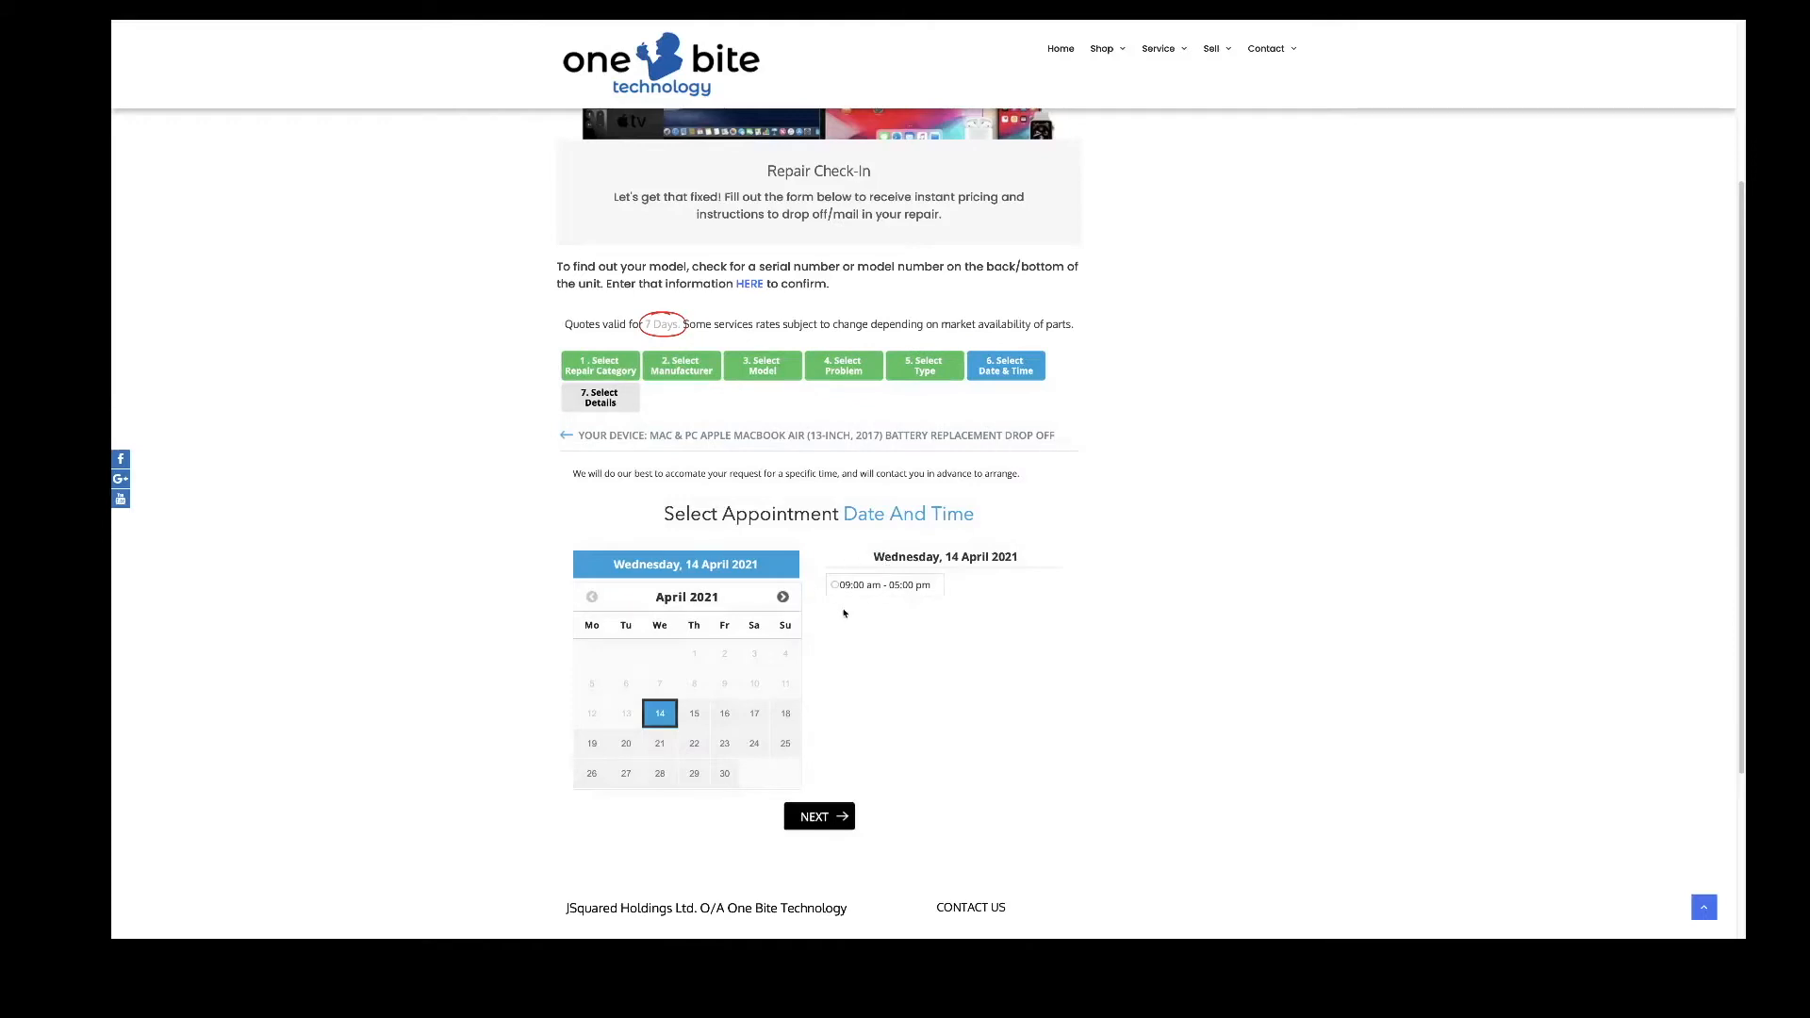
{"action": "scroll", "coordinate": [843, 612], "scroll_direction": "down", "scroll_amount": 1}
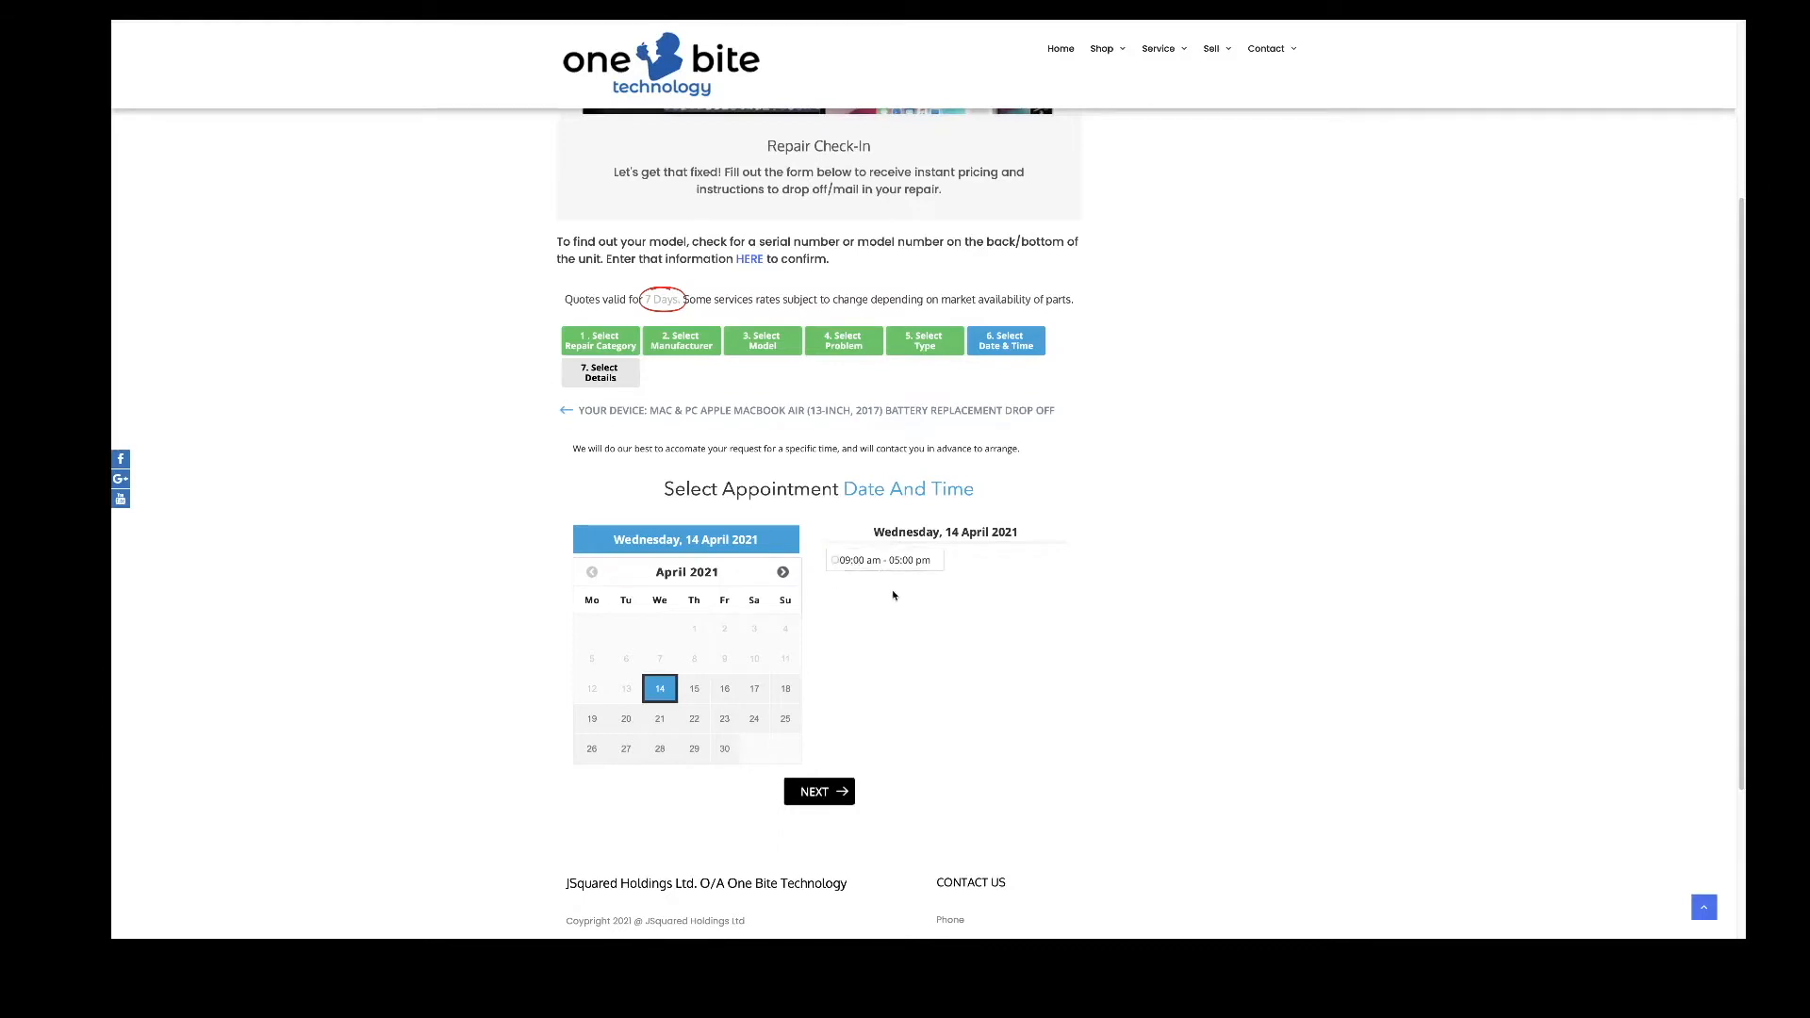
{"action": "scroll", "coordinate": [891, 594], "scroll_direction": "down", "scroll_amount": 1}
{"action": "left_click", "coordinate": [840, 546]}
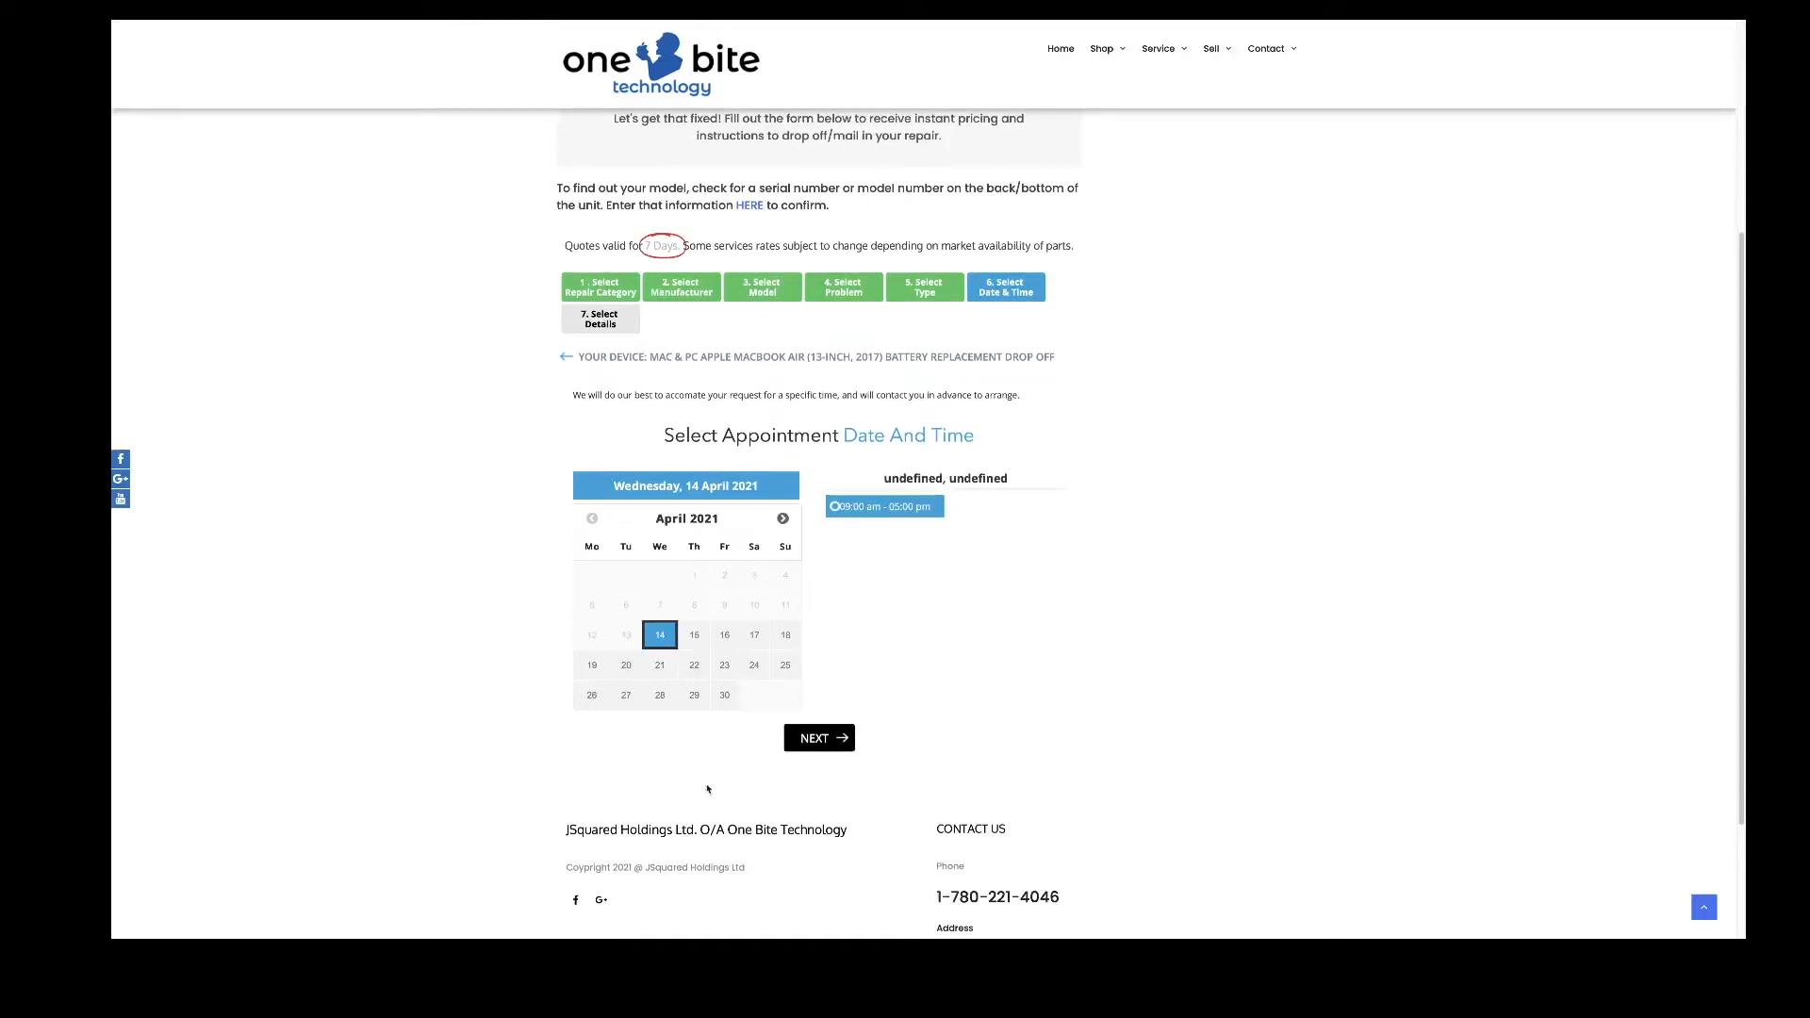
{"action": "left_click", "coordinate": [821, 743]}
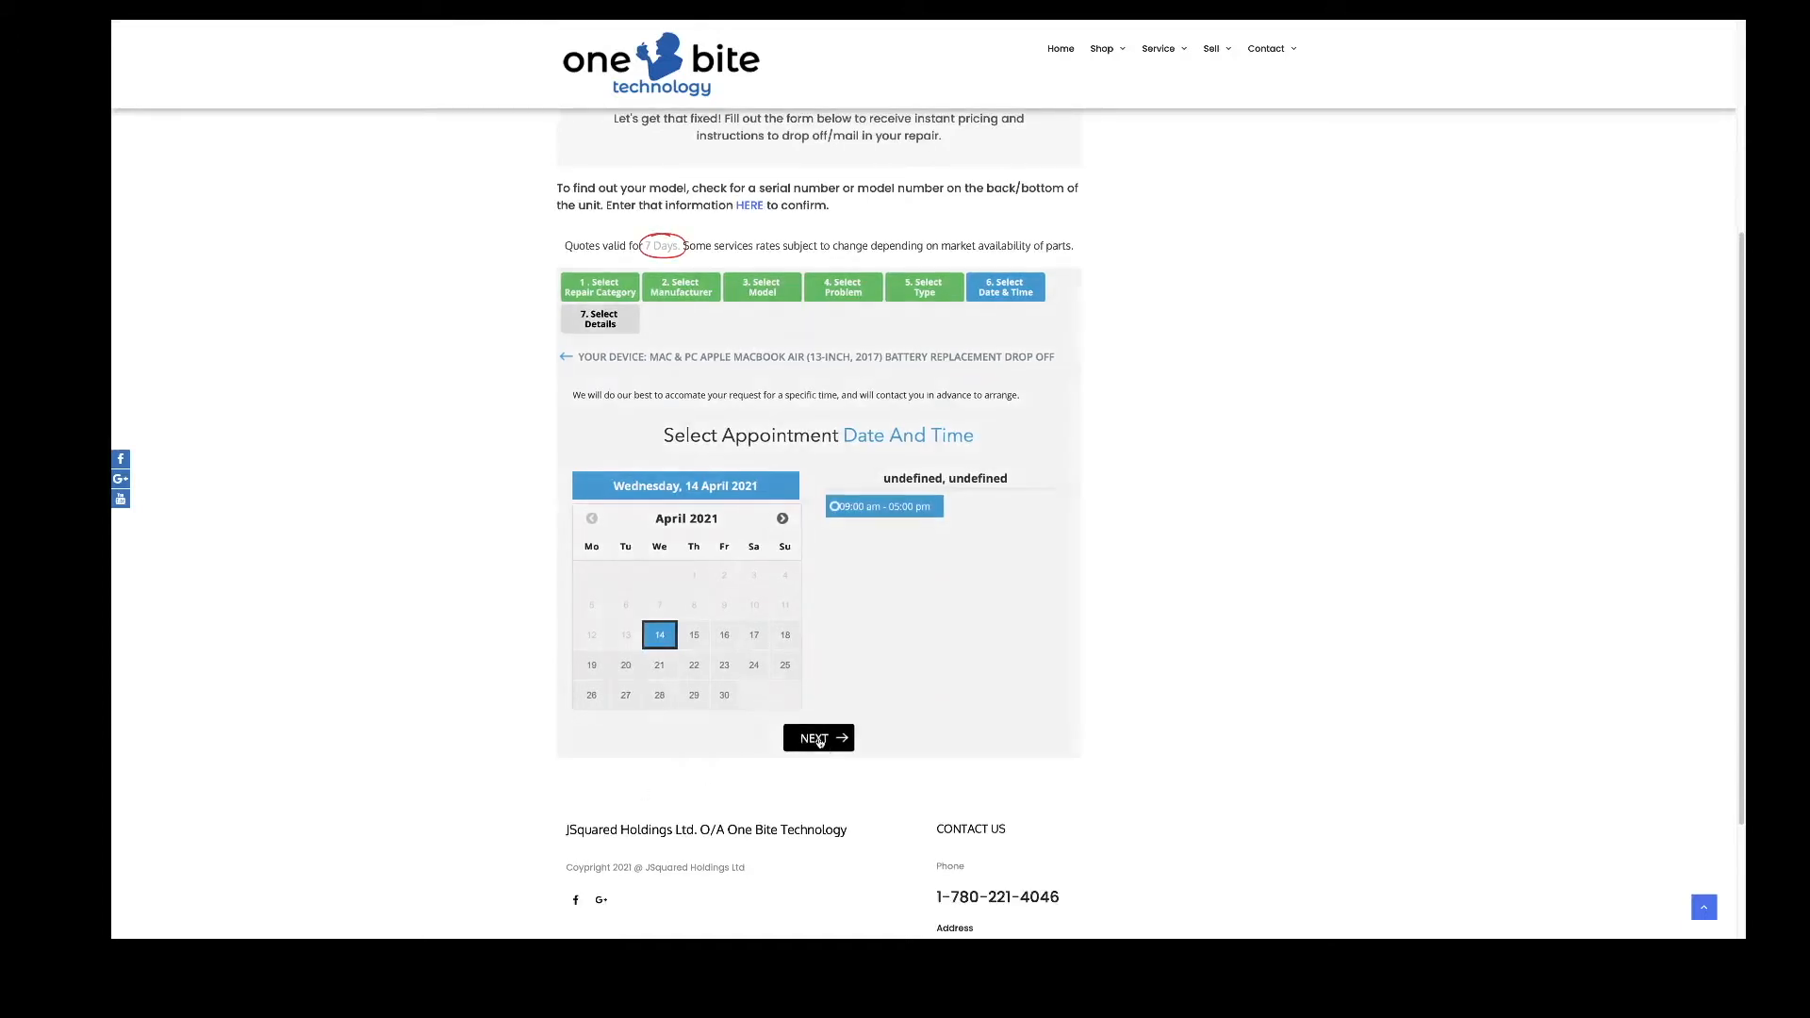
- Autofill the name and address from a saved contact and enter the customer's e-mail
{"action": "left_click", "coordinate": [783, 469]}
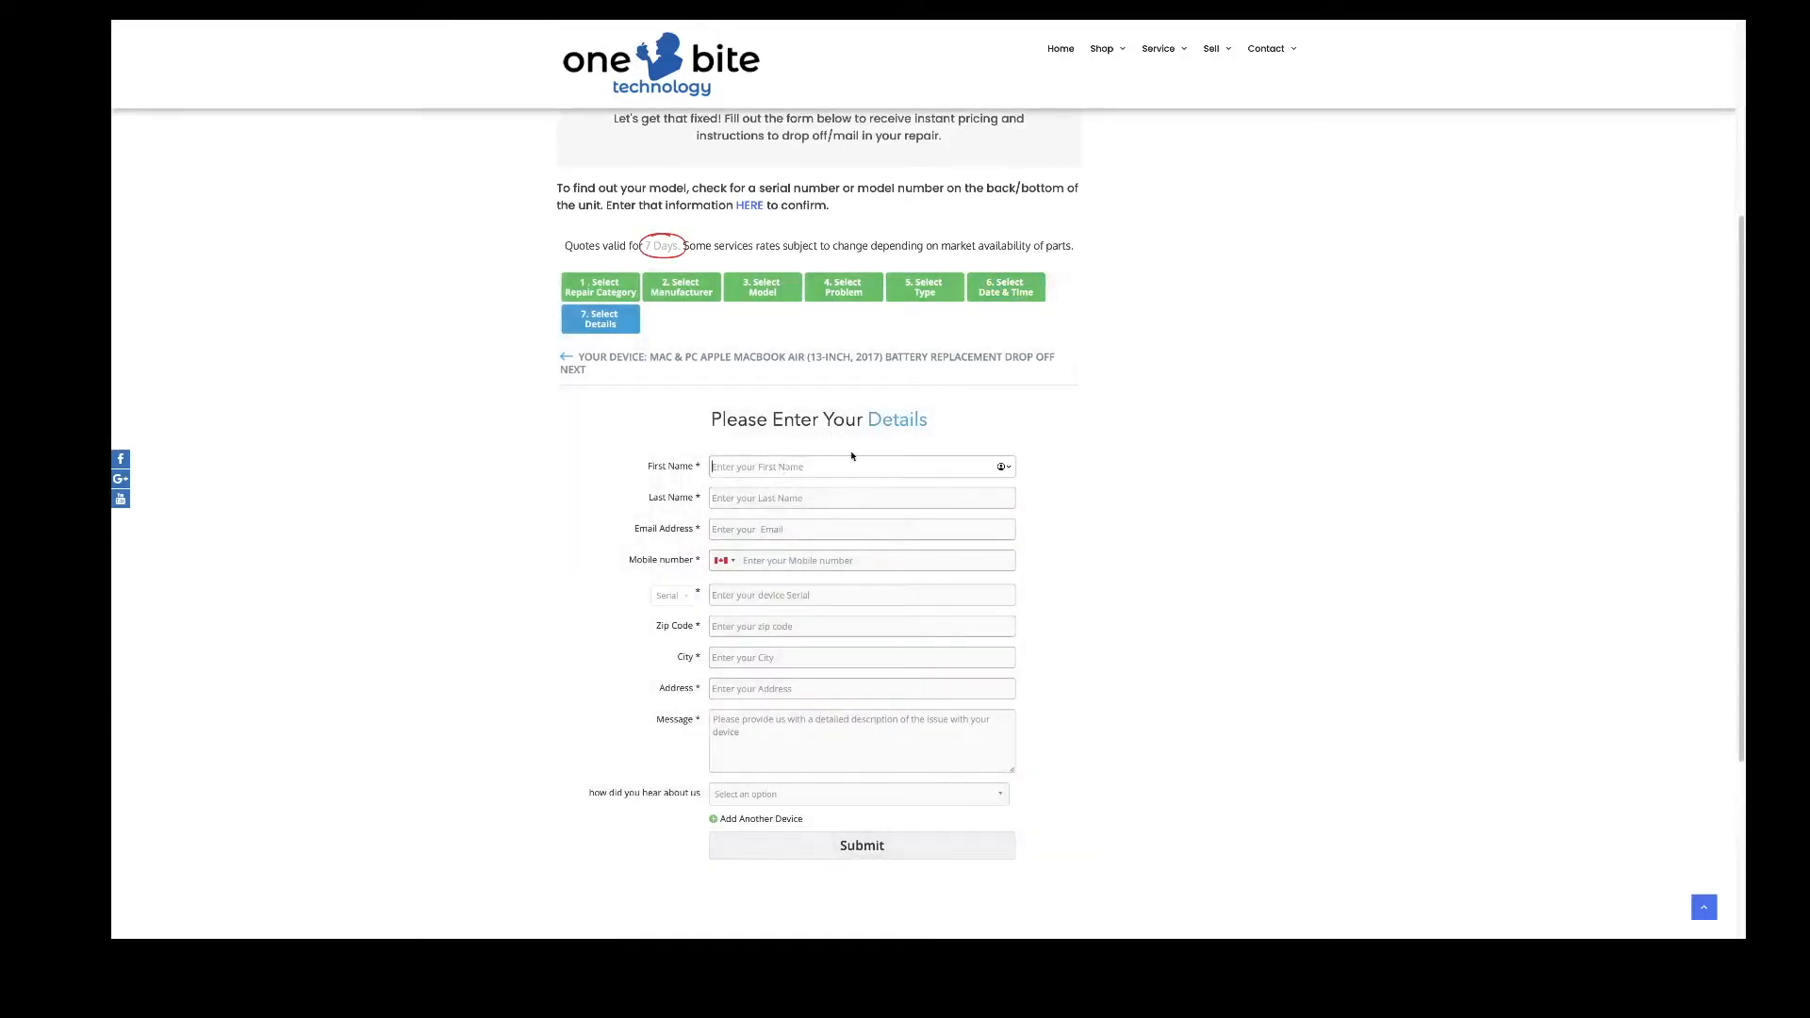
{"action": "left_click", "coordinate": [1004, 466]}
{"action": "left_click", "coordinate": [763, 523]}
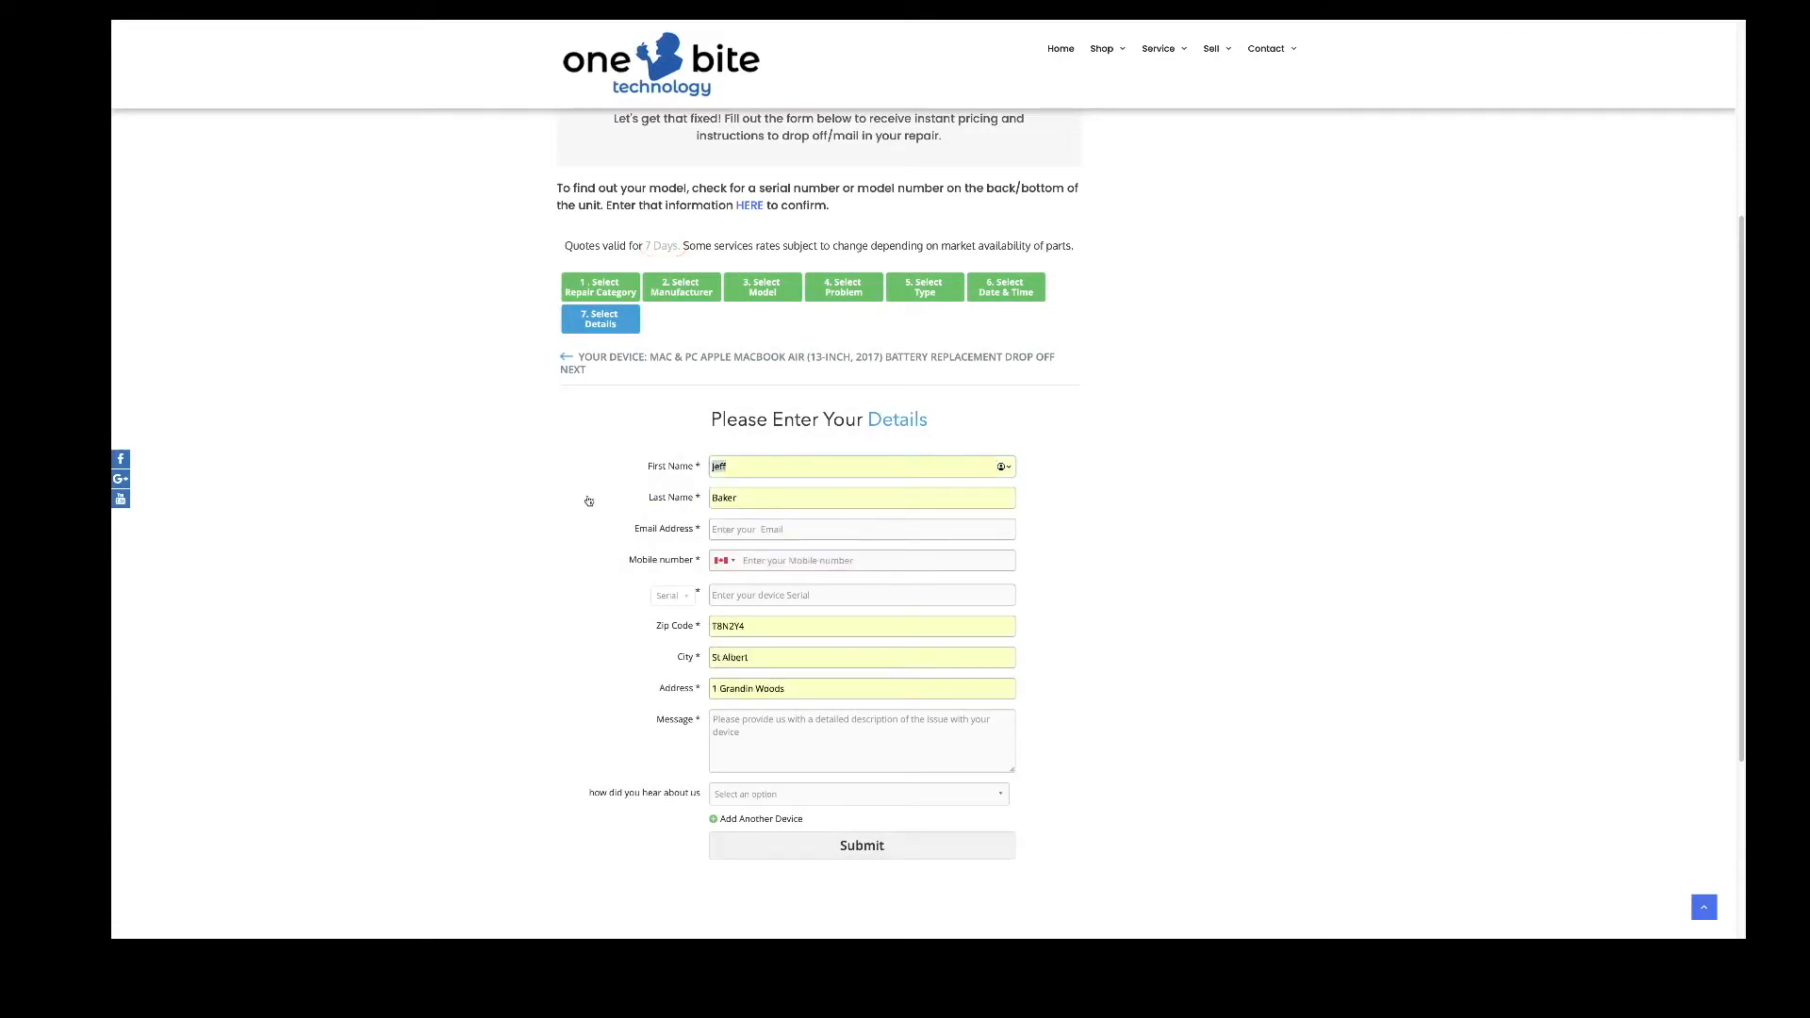
{"action": "left_click", "coordinate": [726, 524]}
{"action": "key", "text": "Tab"}
- Enter serial number 1234 and choose Referral as how they heard about the shop
{"action": "left_click", "coordinate": [751, 594]}
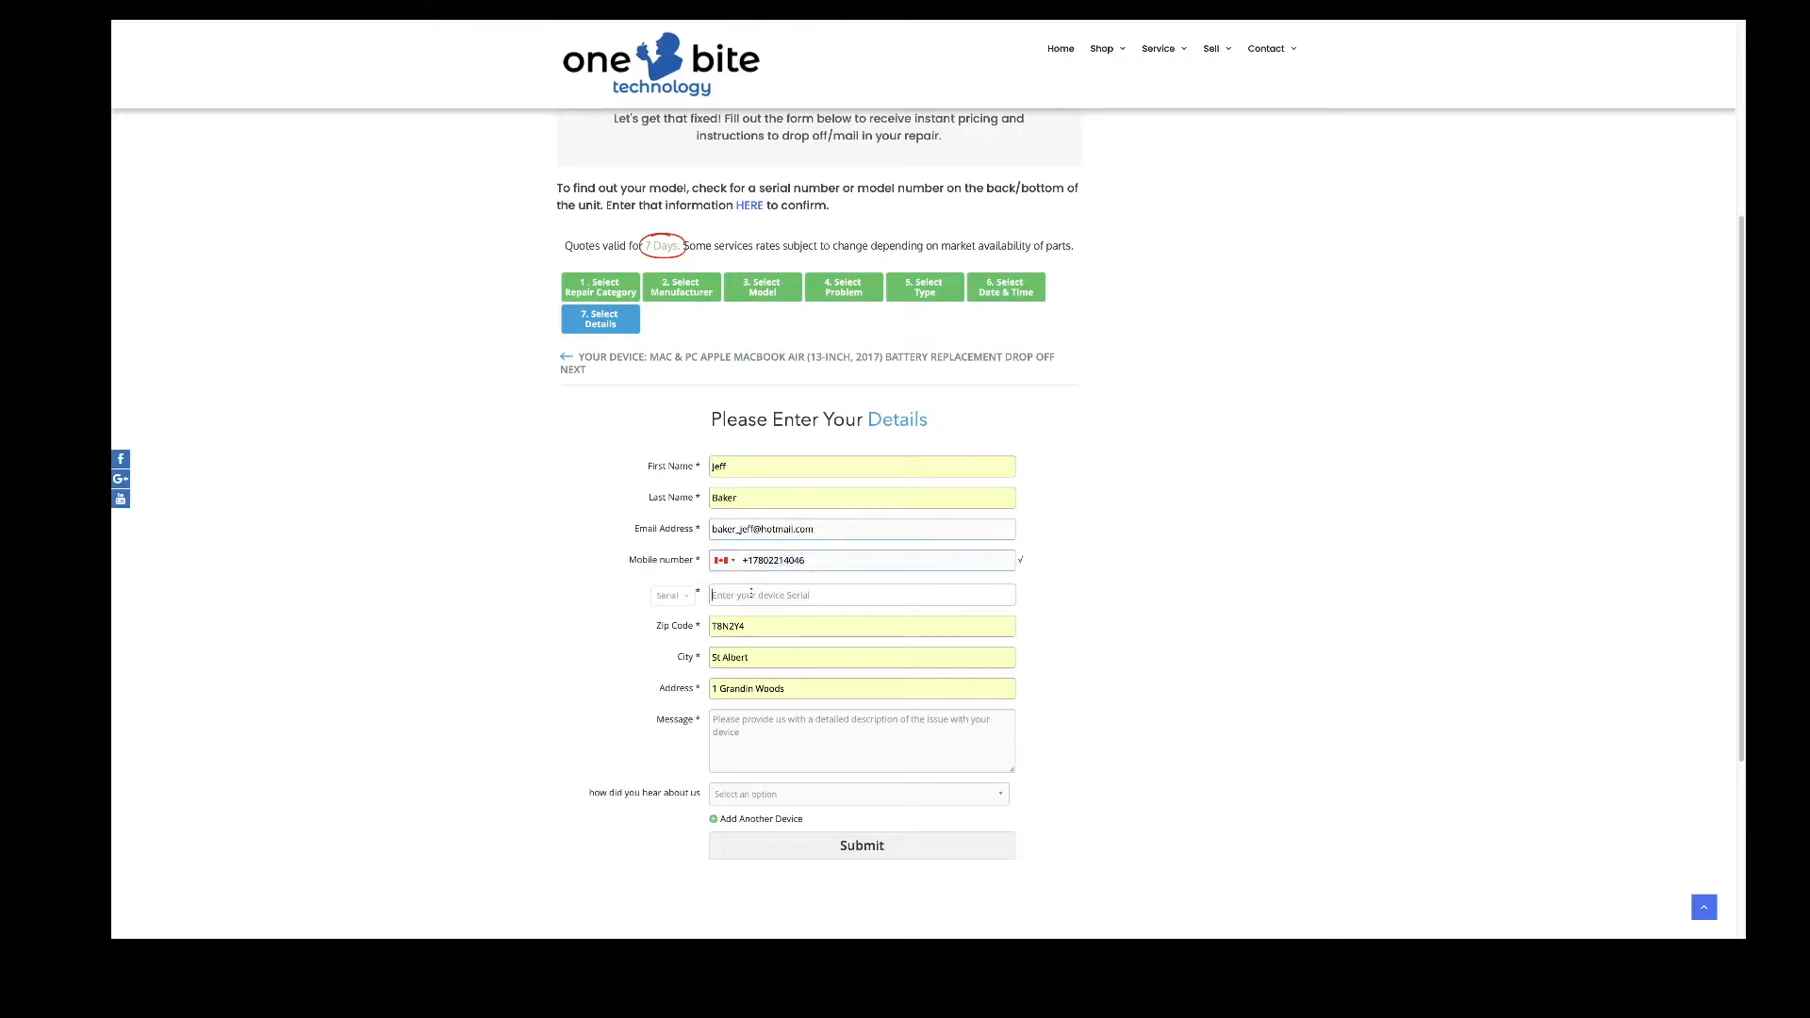
{"action": "type", "text": "1234"}
{"action": "scroll", "coordinate": [817, 685], "scroll_direction": "down", "scroll_amount": 1}
{"action": "scroll", "coordinate": [817, 685], "scroll_direction": "down", "scroll_amount": 2}
{"action": "left_click", "coordinate": [771, 615]}
{"action": "scroll", "coordinate": [801, 649], "scroll_direction": "down", "scroll_amount": 3}
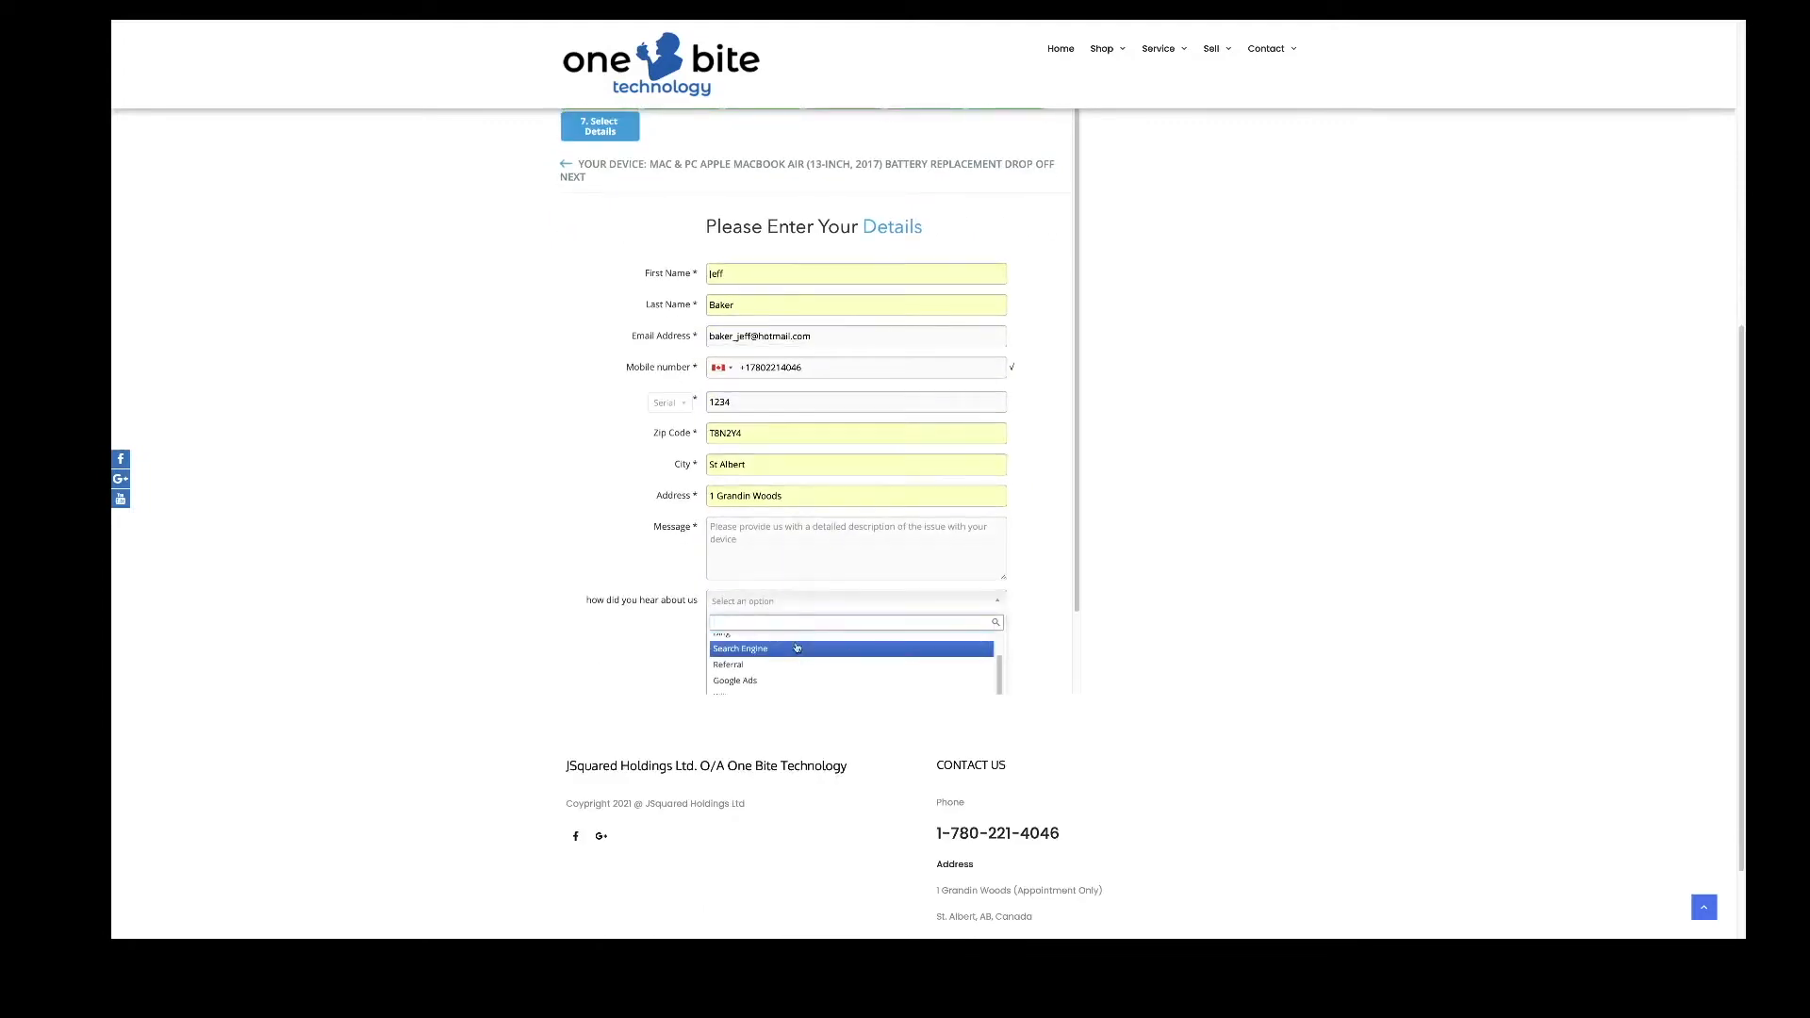
{"action": "left_click", "coordinate": [797, 656]}
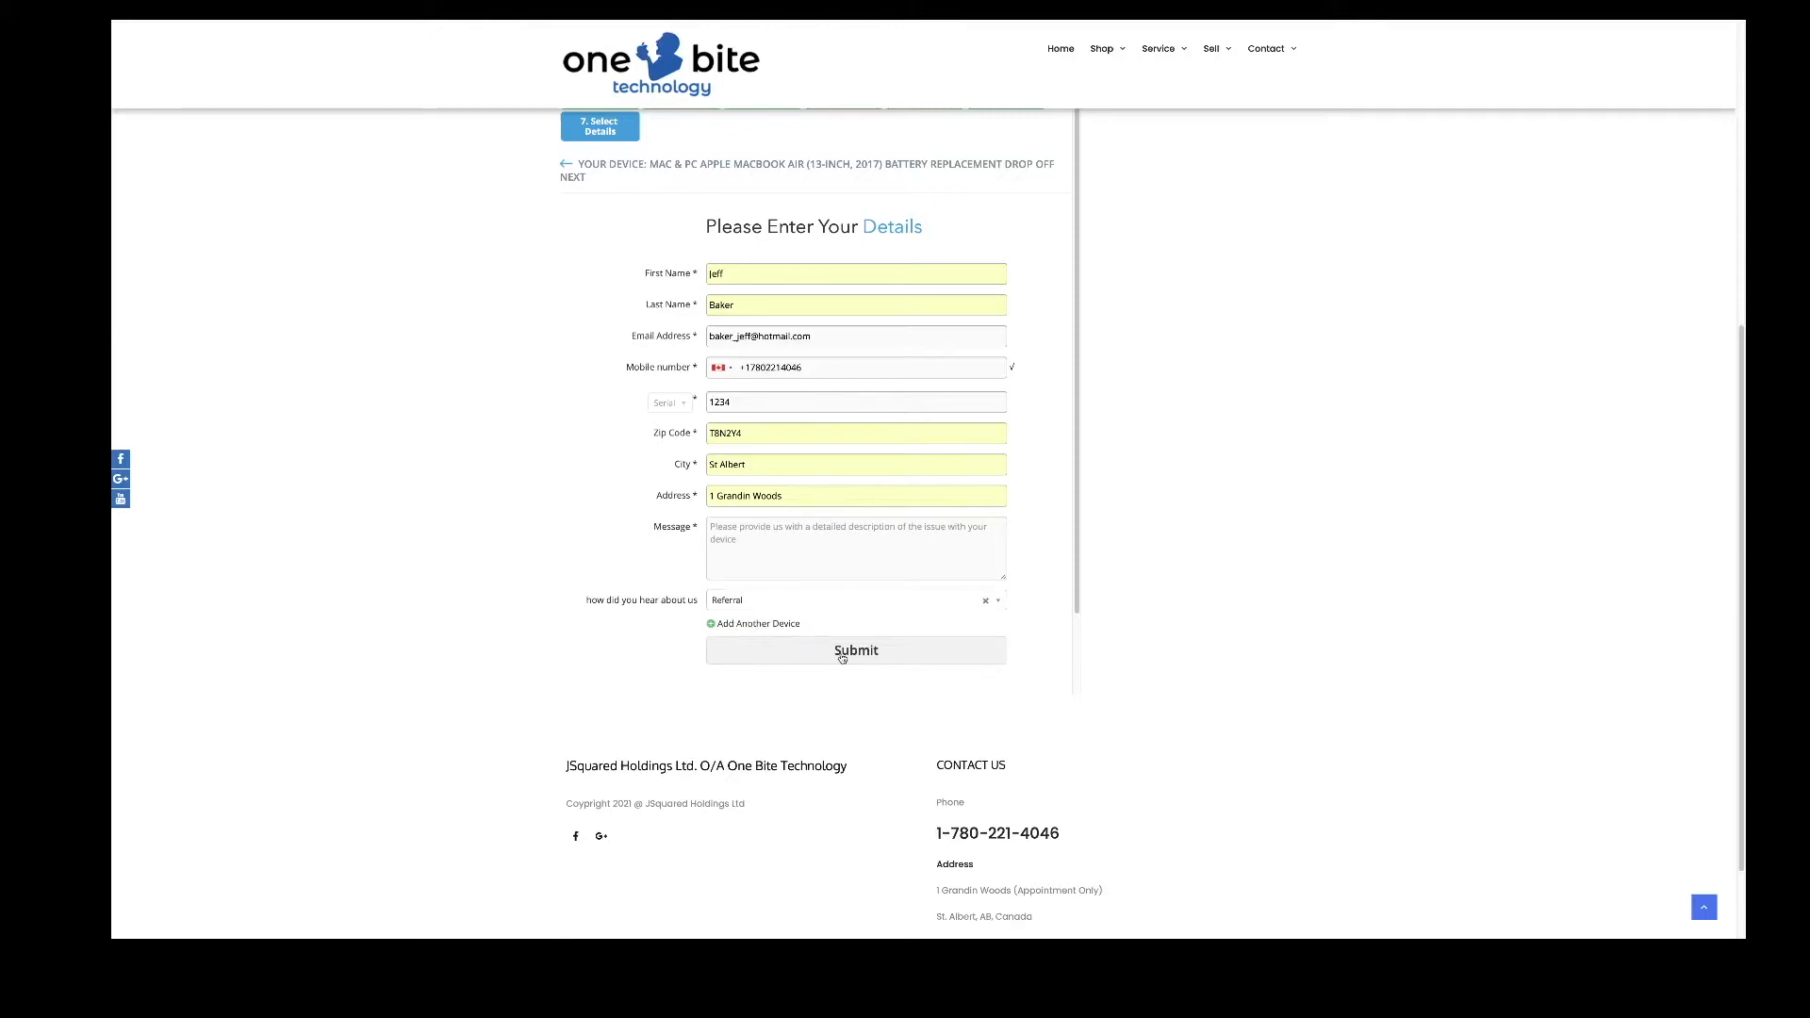
- Dismiss the required-fields alert after submitting and write the message 'battery is dyin'
{"action": "left_click", "coordinate": [842, 658]}
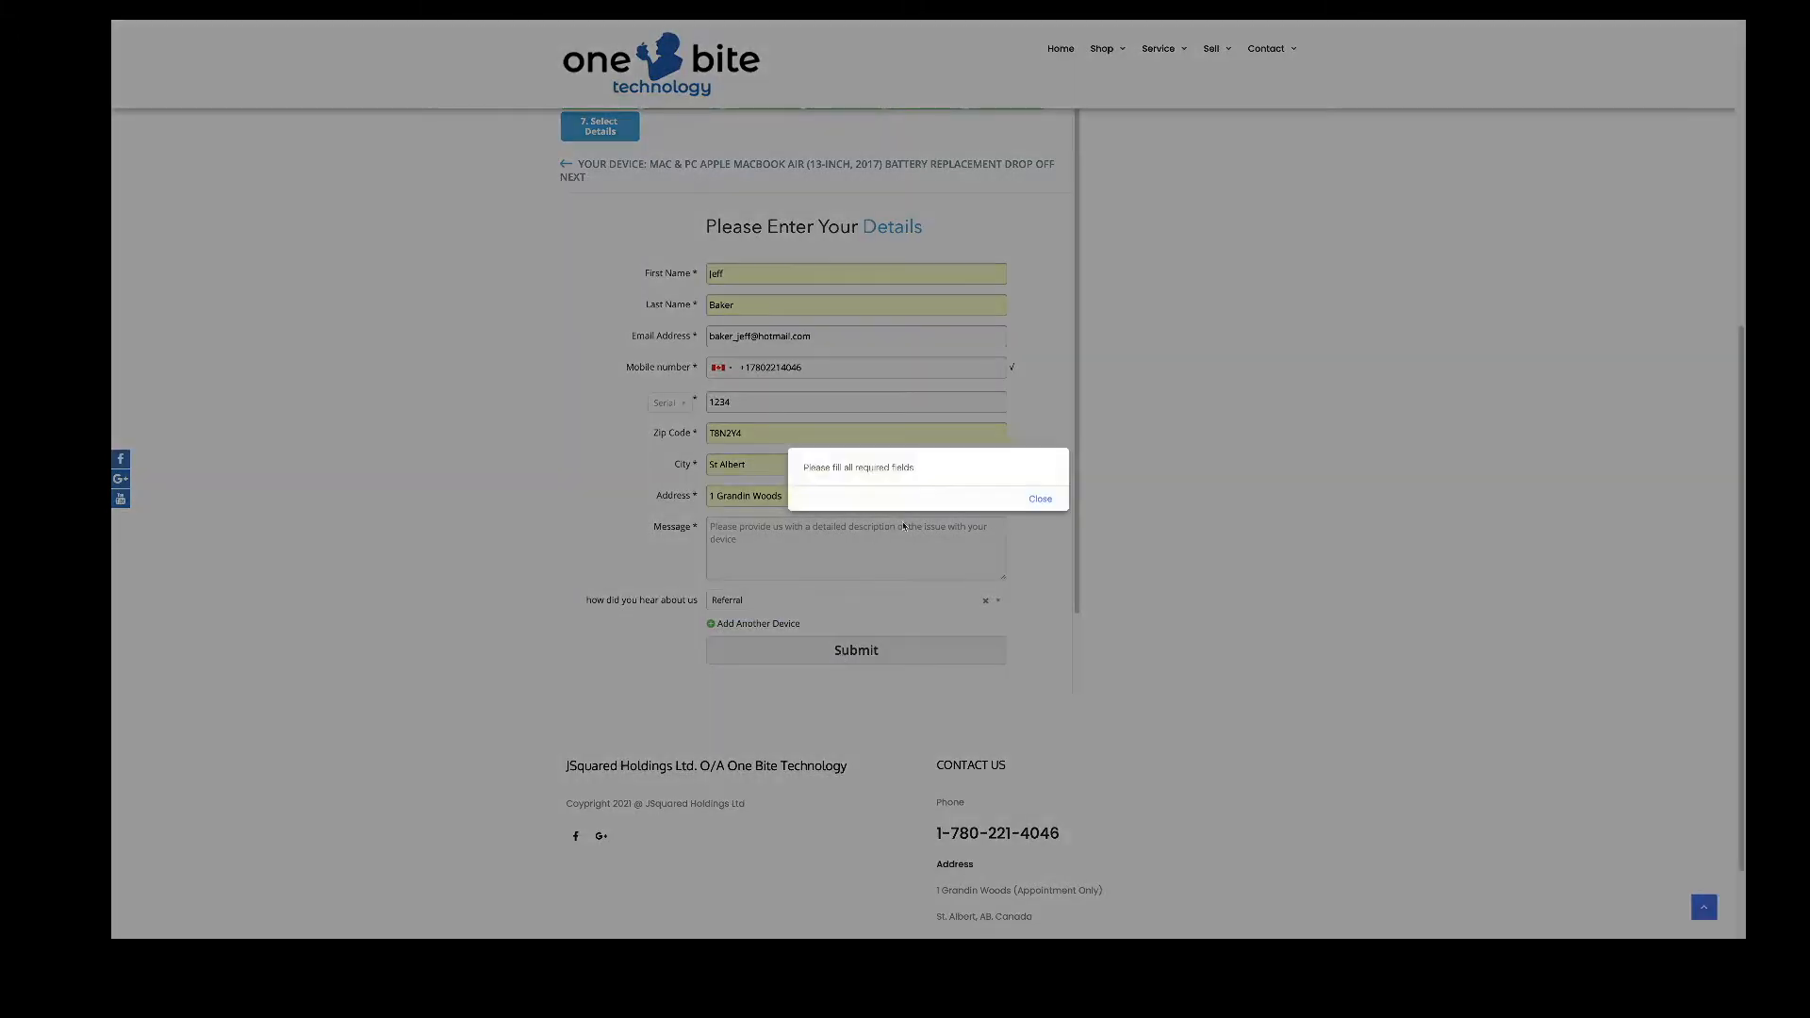
{"action": "left_click", "coordinate": [1037, 498]}
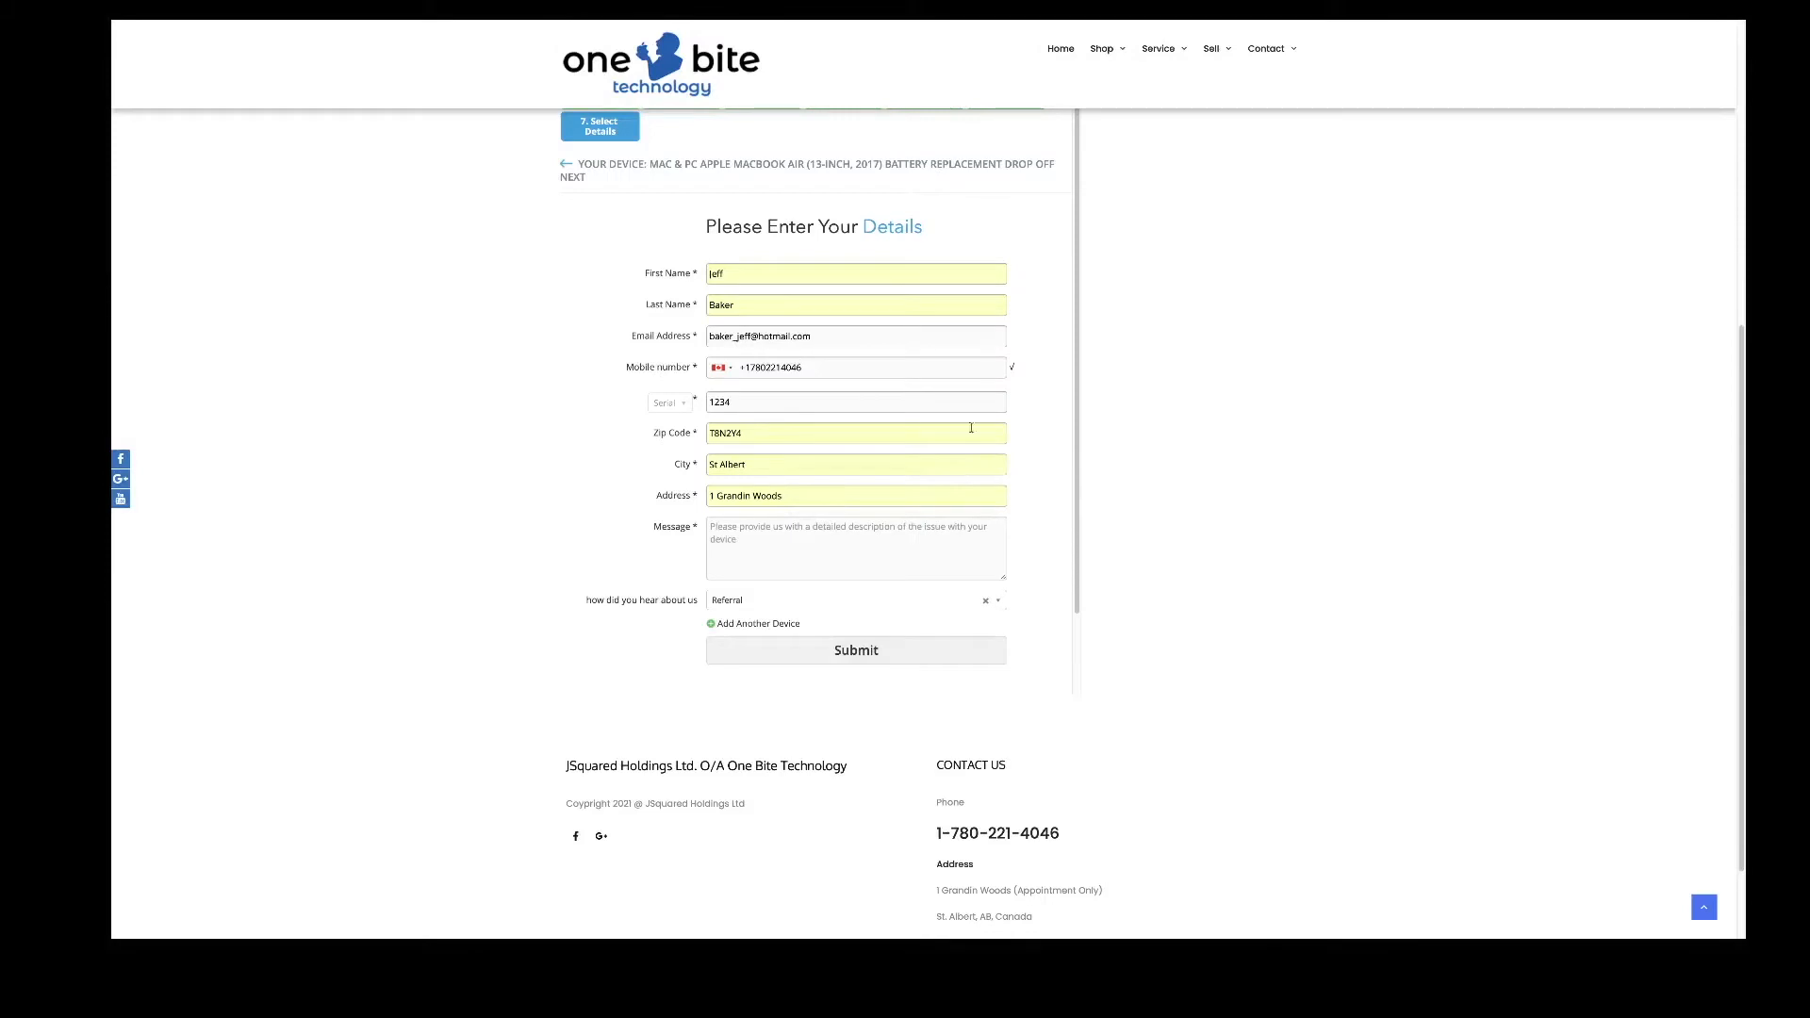
{"action": "scroll", "coordinate": [1002, 525], "scroll_direction": "up", "scroll_amount": 1}
{"action": "scroll", "coordinate": [976, 540], "scroll_direction": "down", "scroll_amount": 1}
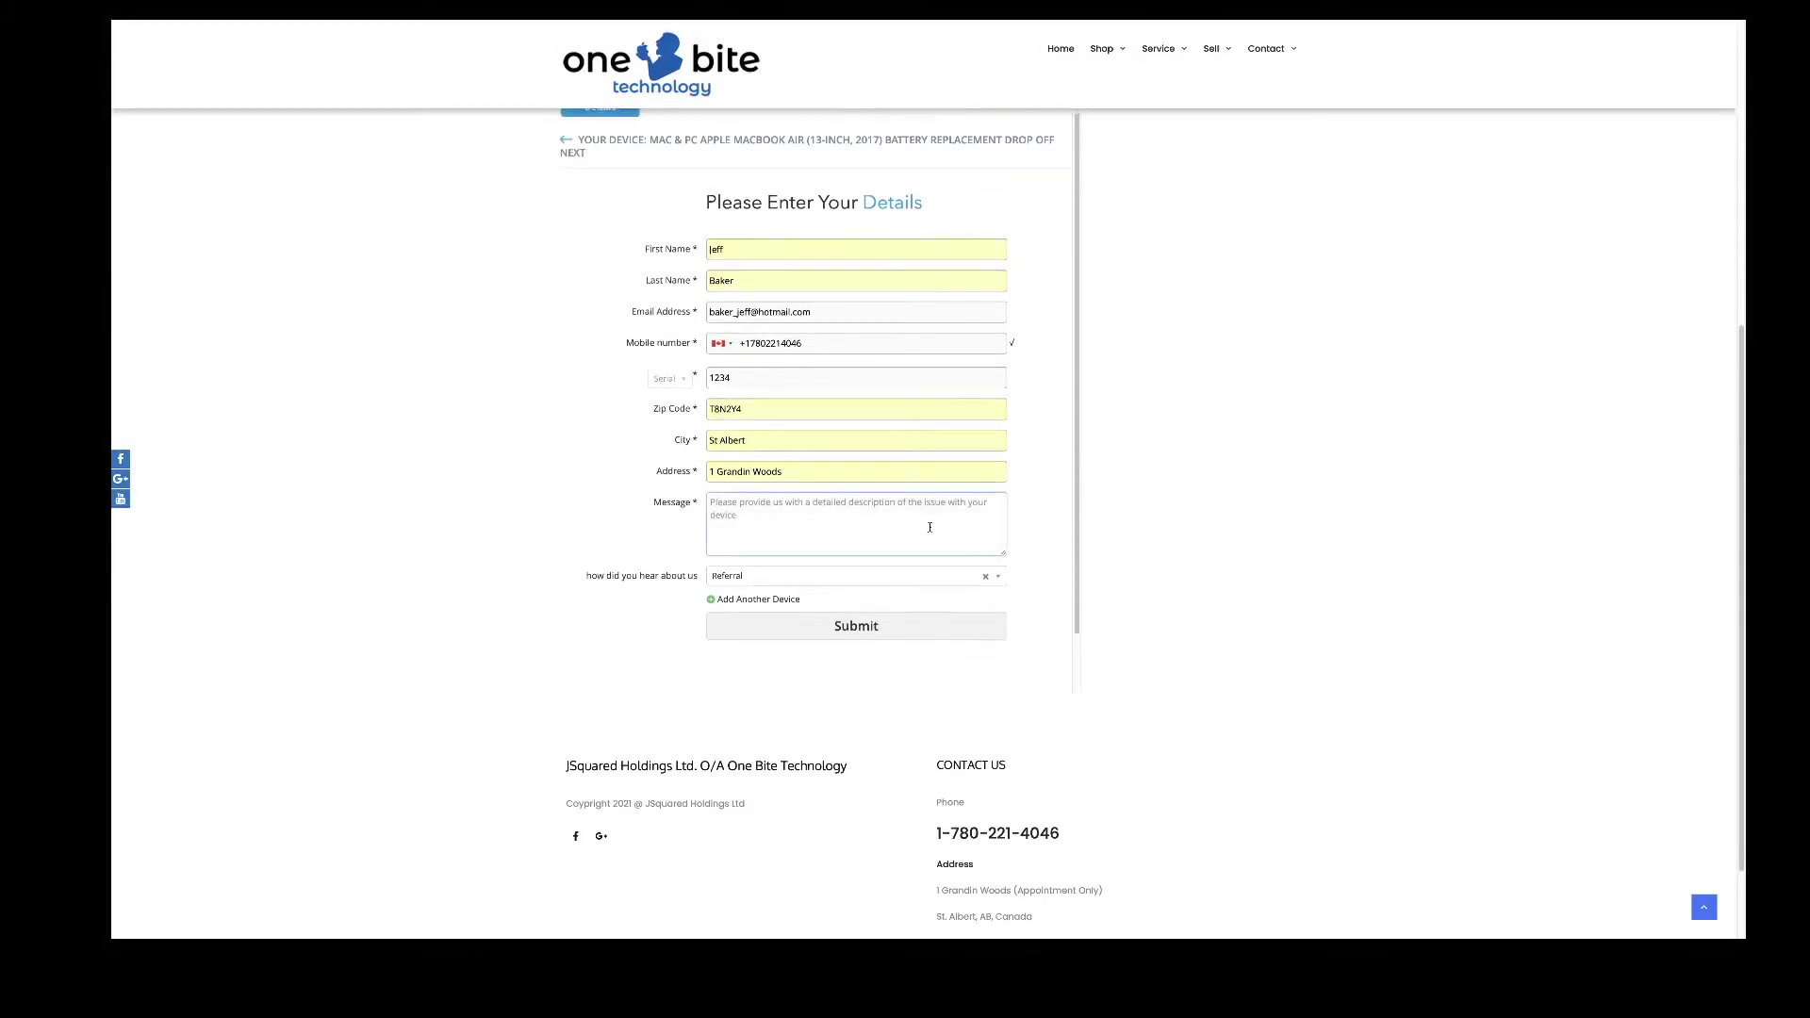
{"action": "left_click", "coordinate": [897, 533]}
{"action": "type", "text": "battery is dyin"}
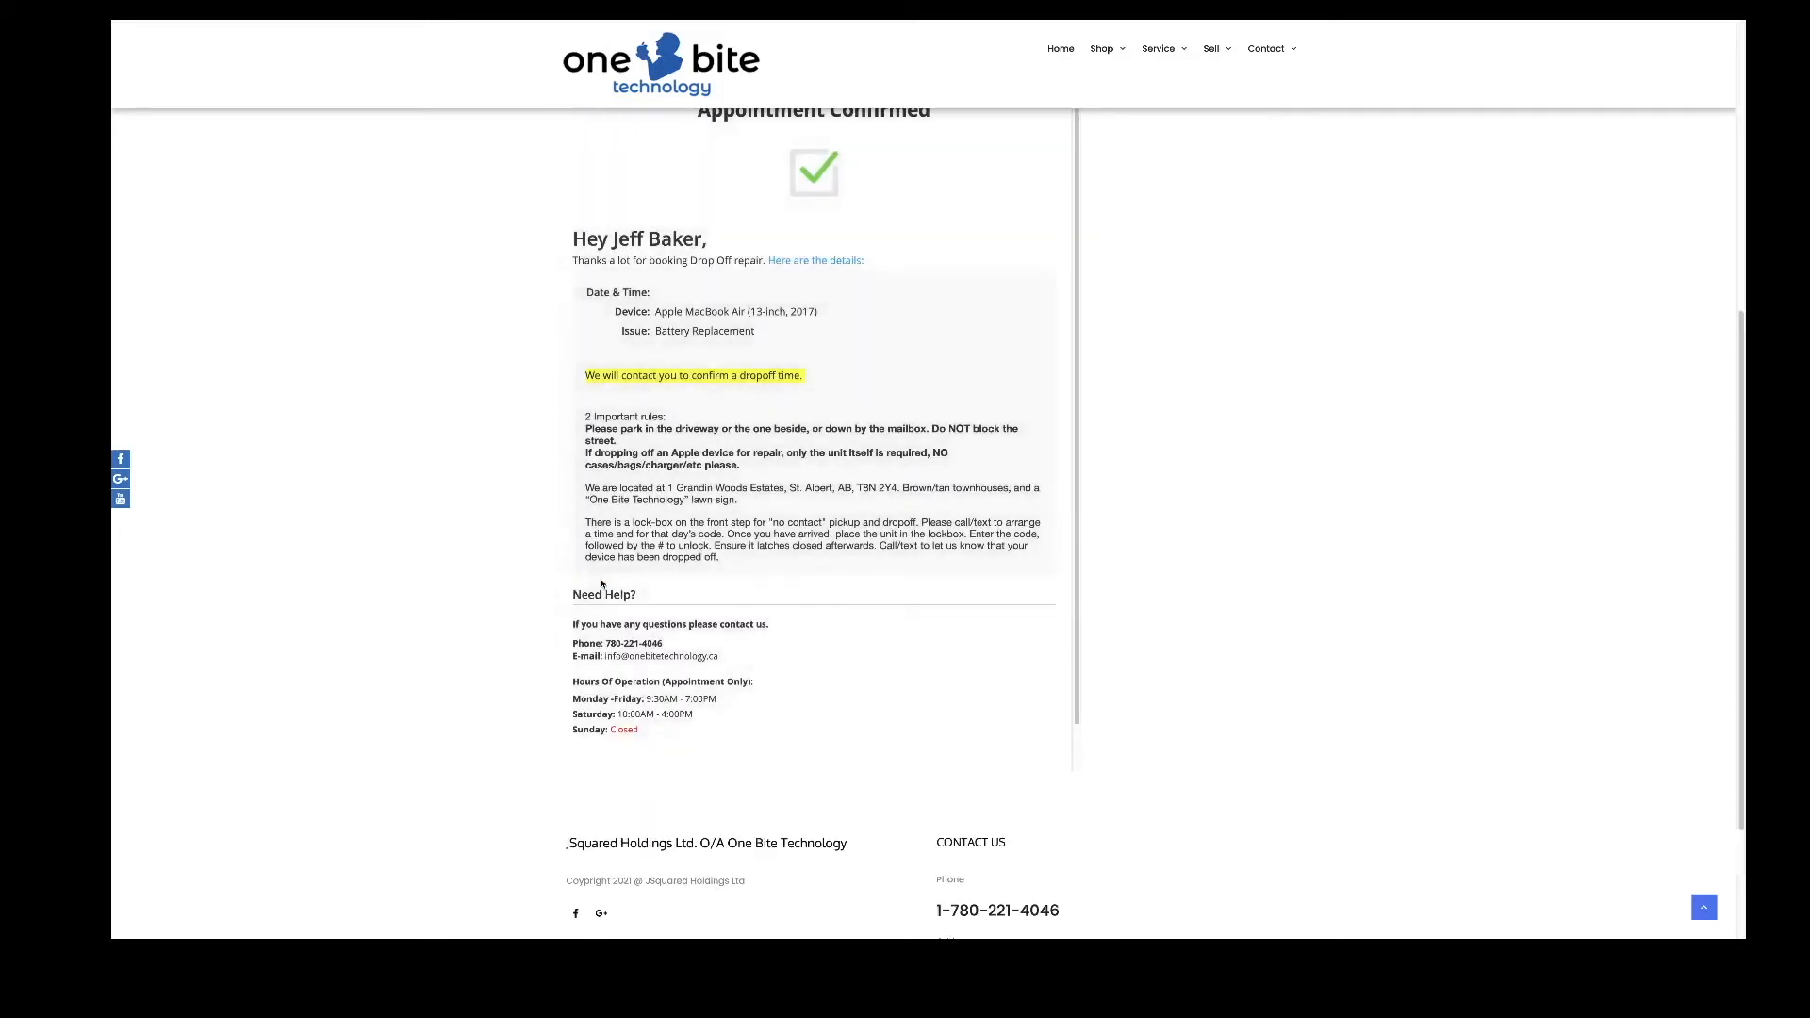
- Scroll through the Appointment Confirmed page to review the drop-off rules and hours
{"action": "key", "text": "XF86AudioRaiseVolume"}
{"action": "key", "text": "XF86AudioRaiseVolume"}
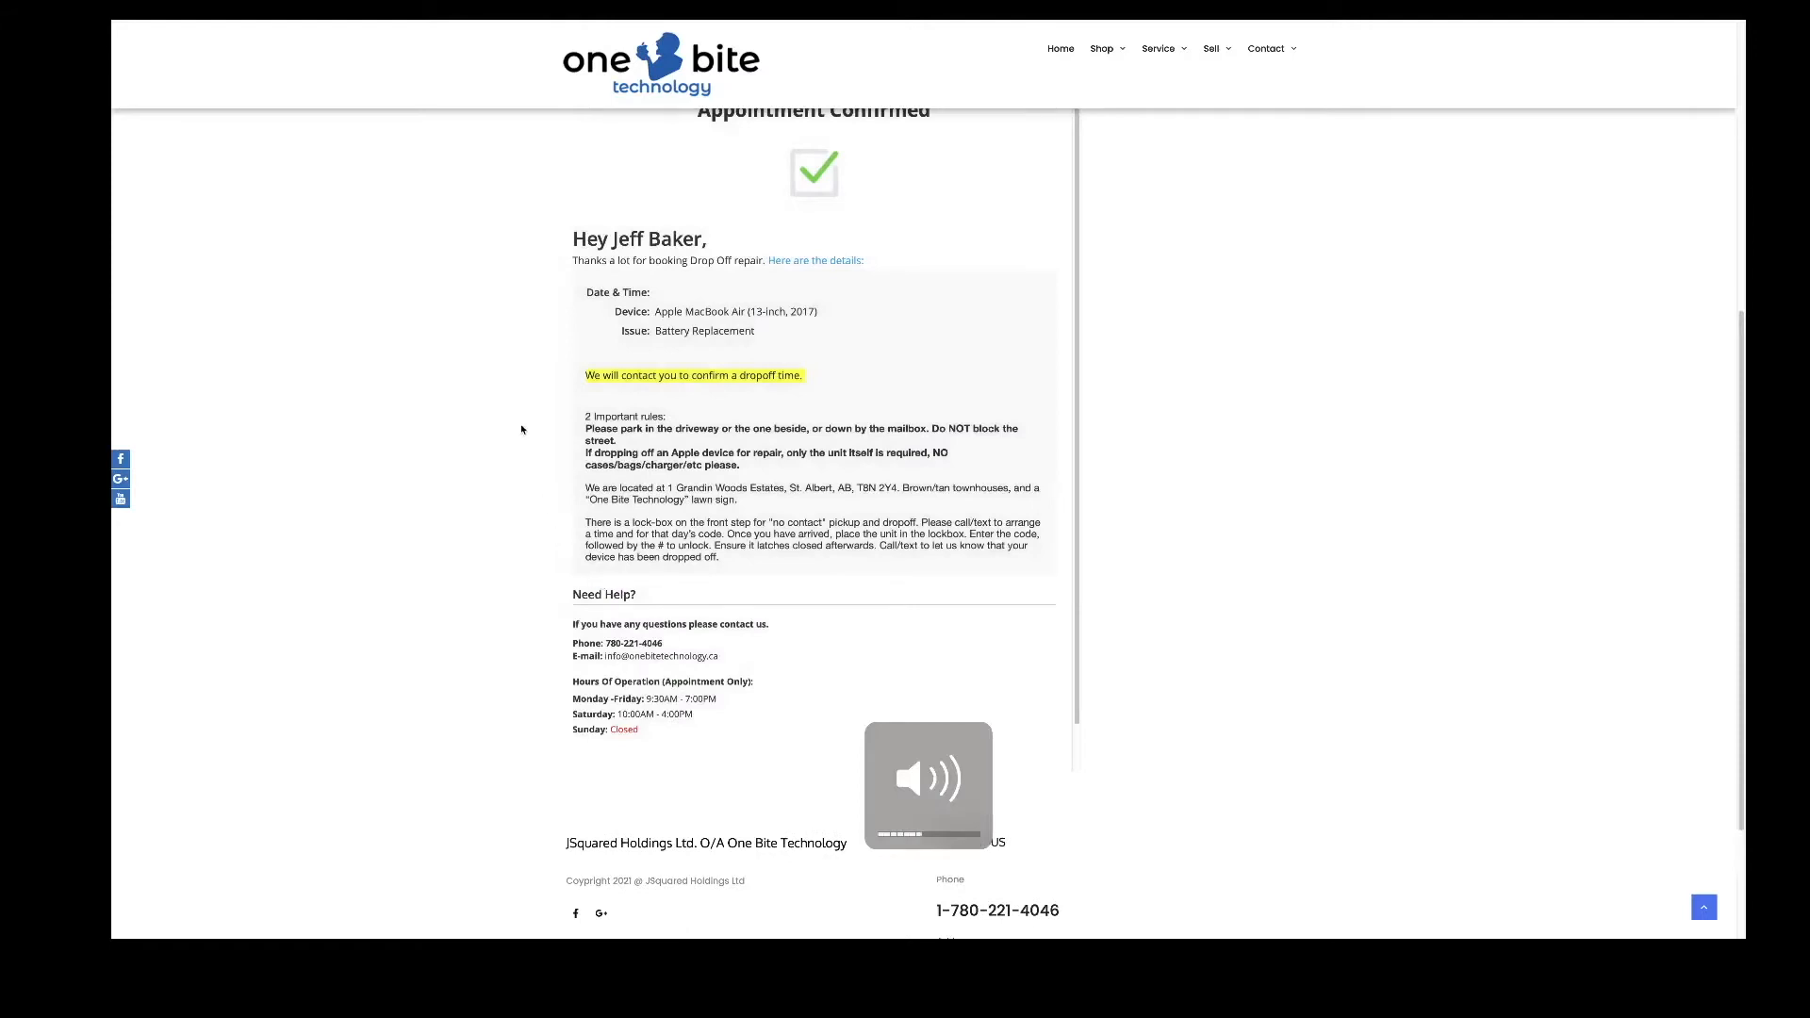
{"action": "scroll", "coordinate": [740, 447], "scroll_direction": "up", "scroll_amount": 1}
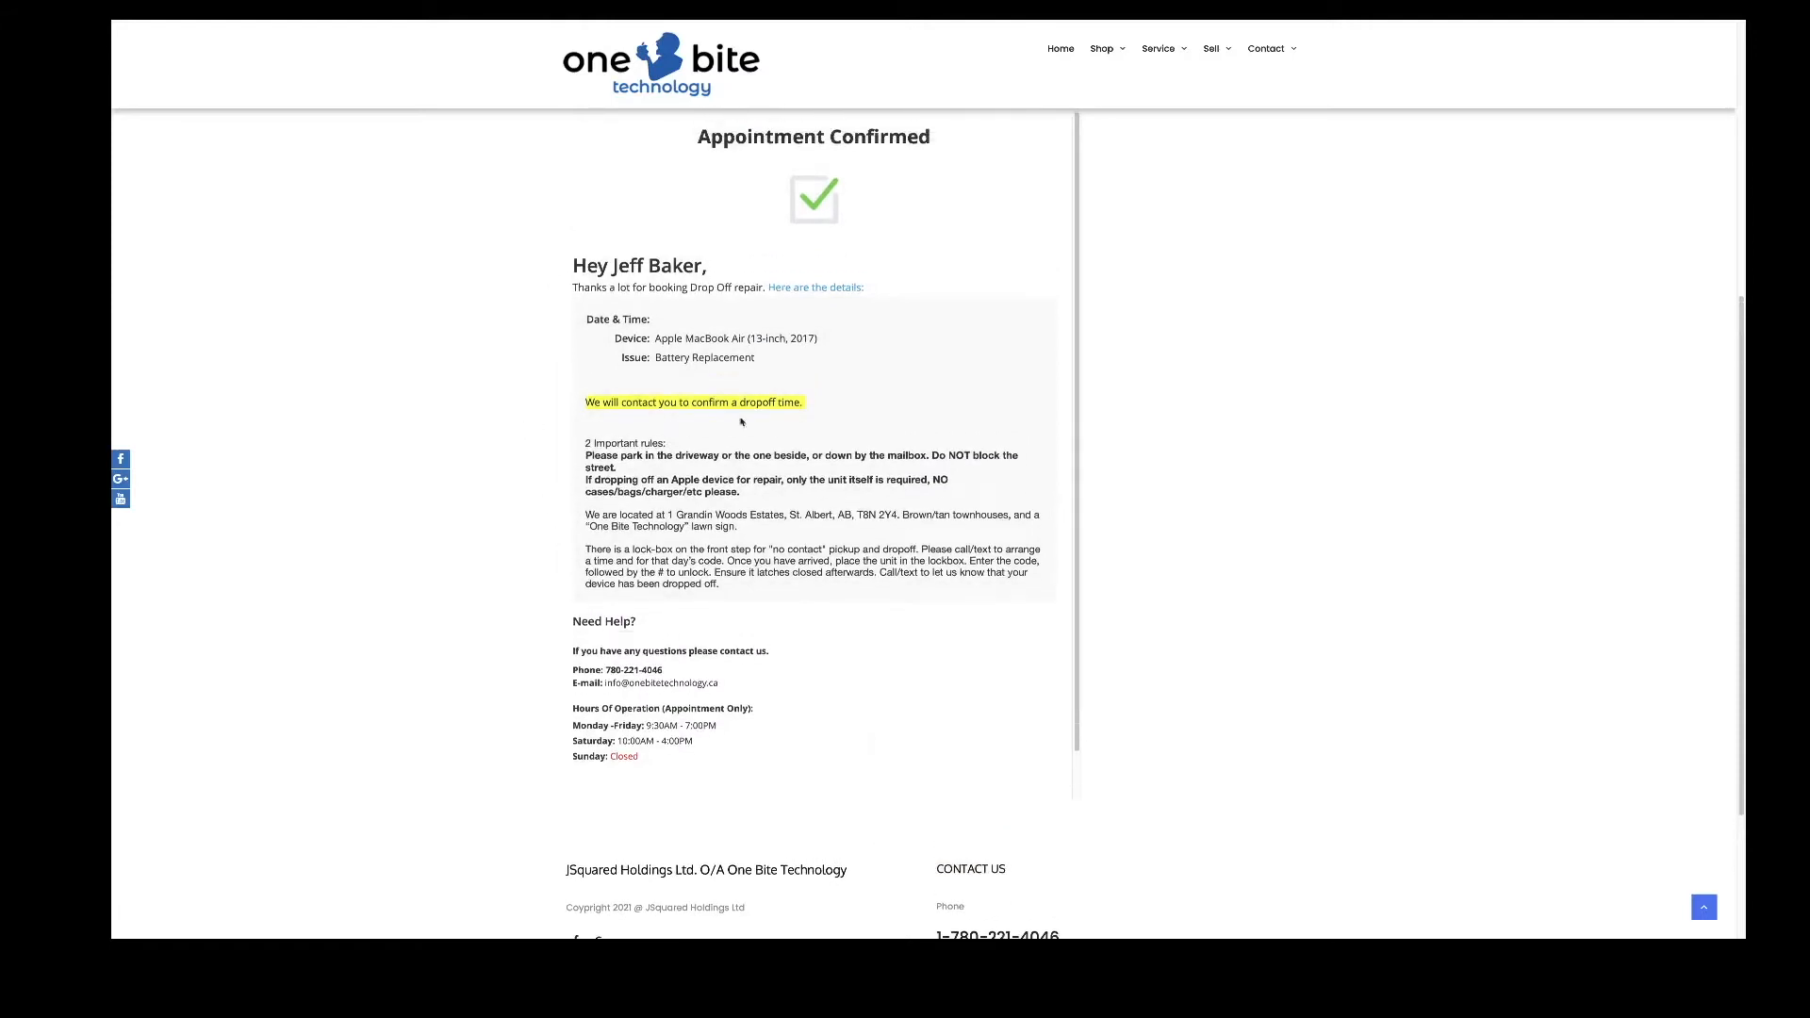
{"action": "scroll", "coordinate": [640, 405], "scroll_direction": "down", "scroll_amount": 5}
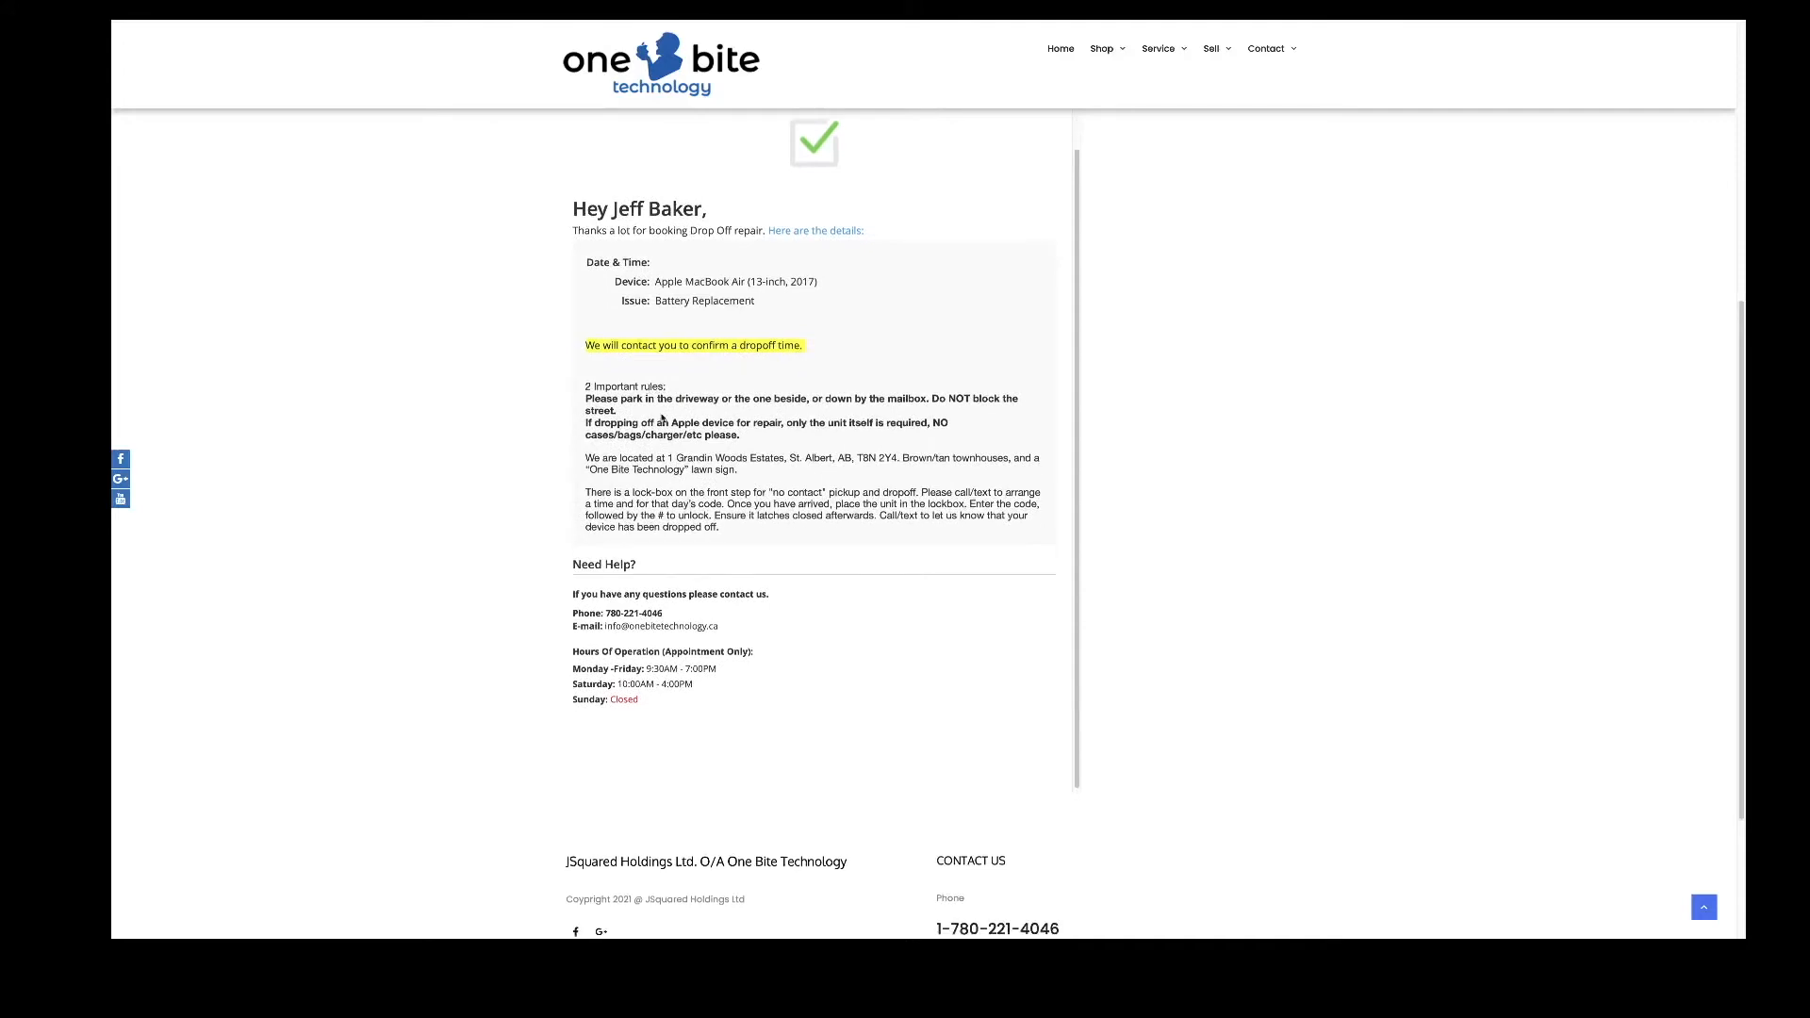
{"action": "scroll", "coordinate": [674, 520], "scroll_direction": "down", "scroll_amount": 1}
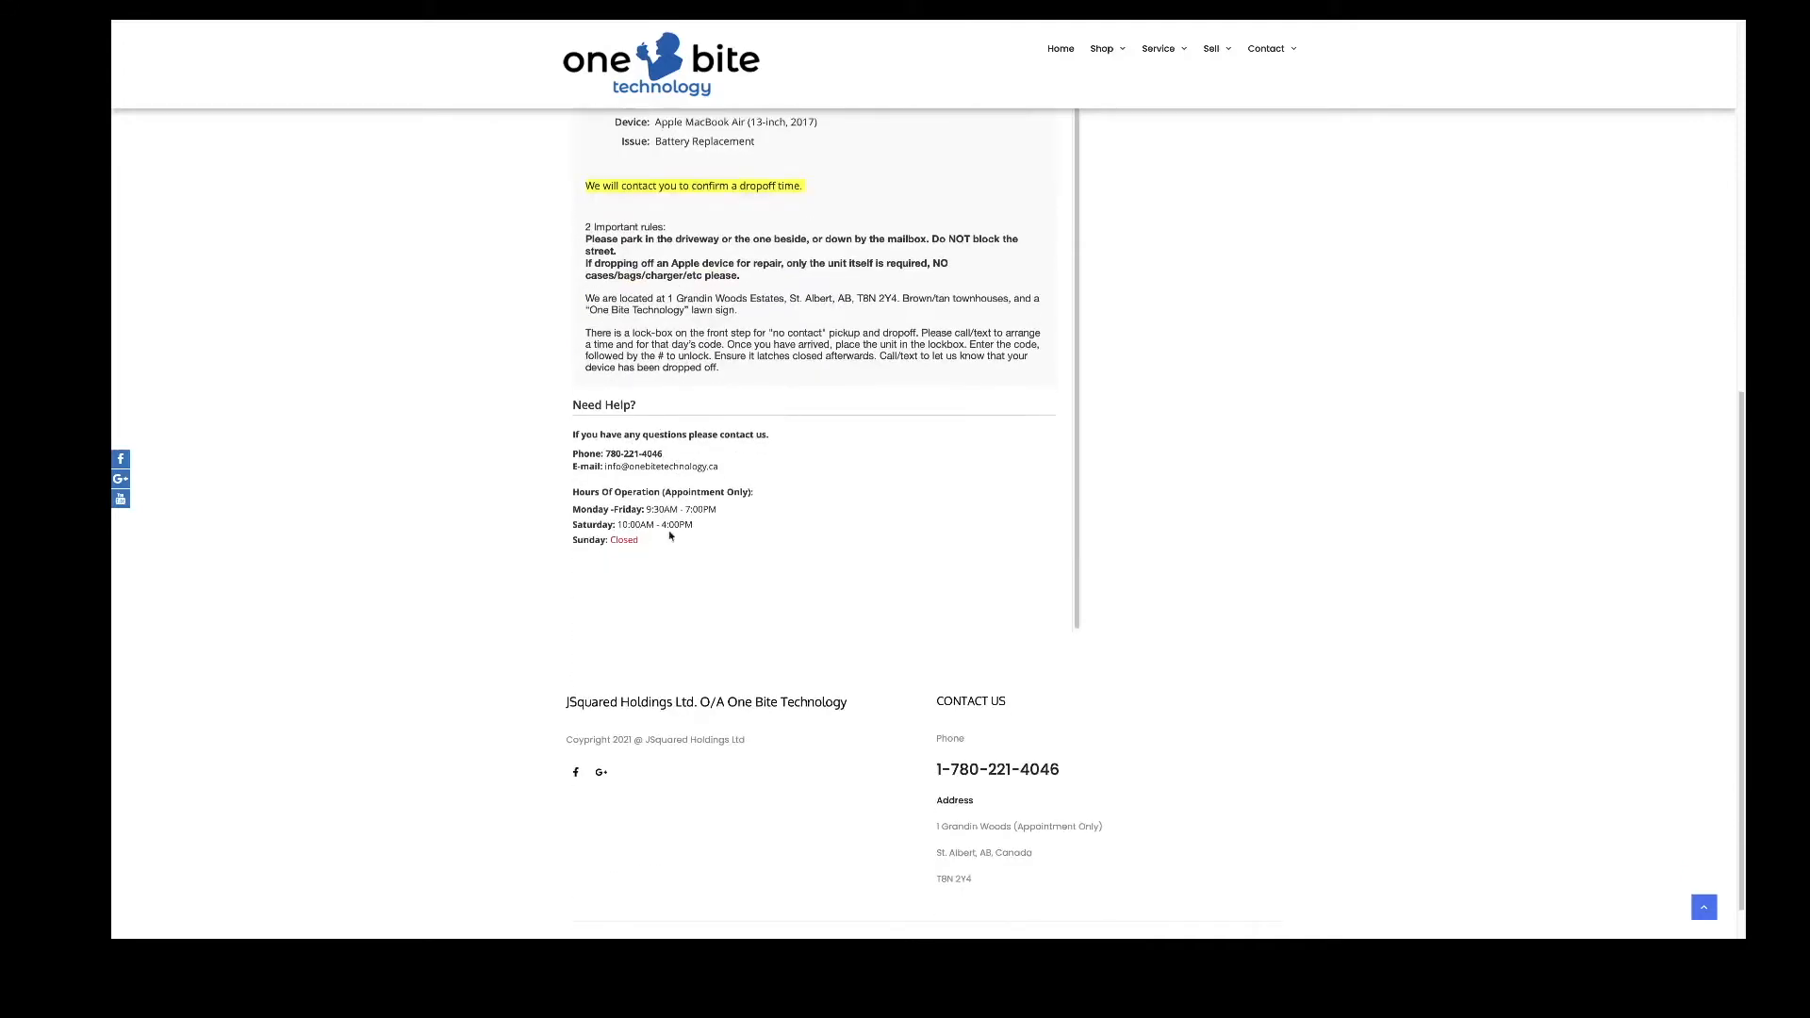
{"action": "scroll", "coordinate": [658, 498], "scroll_direction": "down", "scroll_amount": 1}
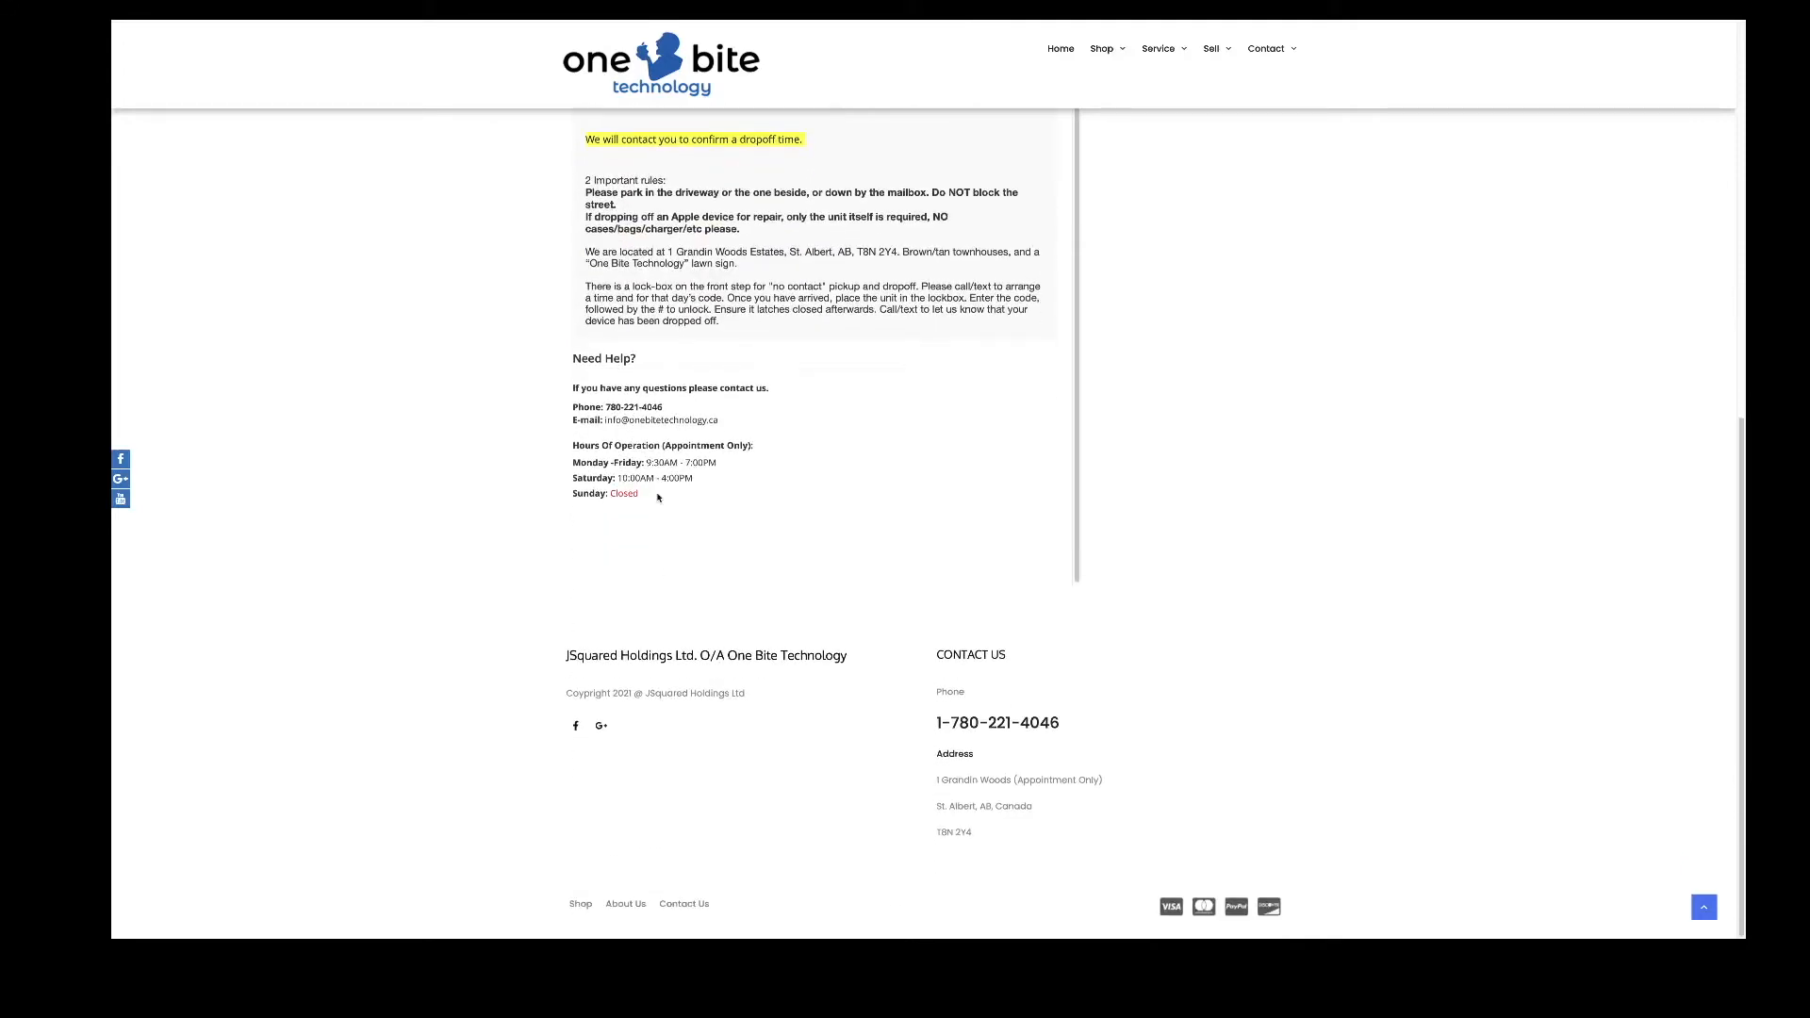
{"action": "scroll", "coordinate": [658, 498], "scroll_direction": "up", "scroll_amount": 8}
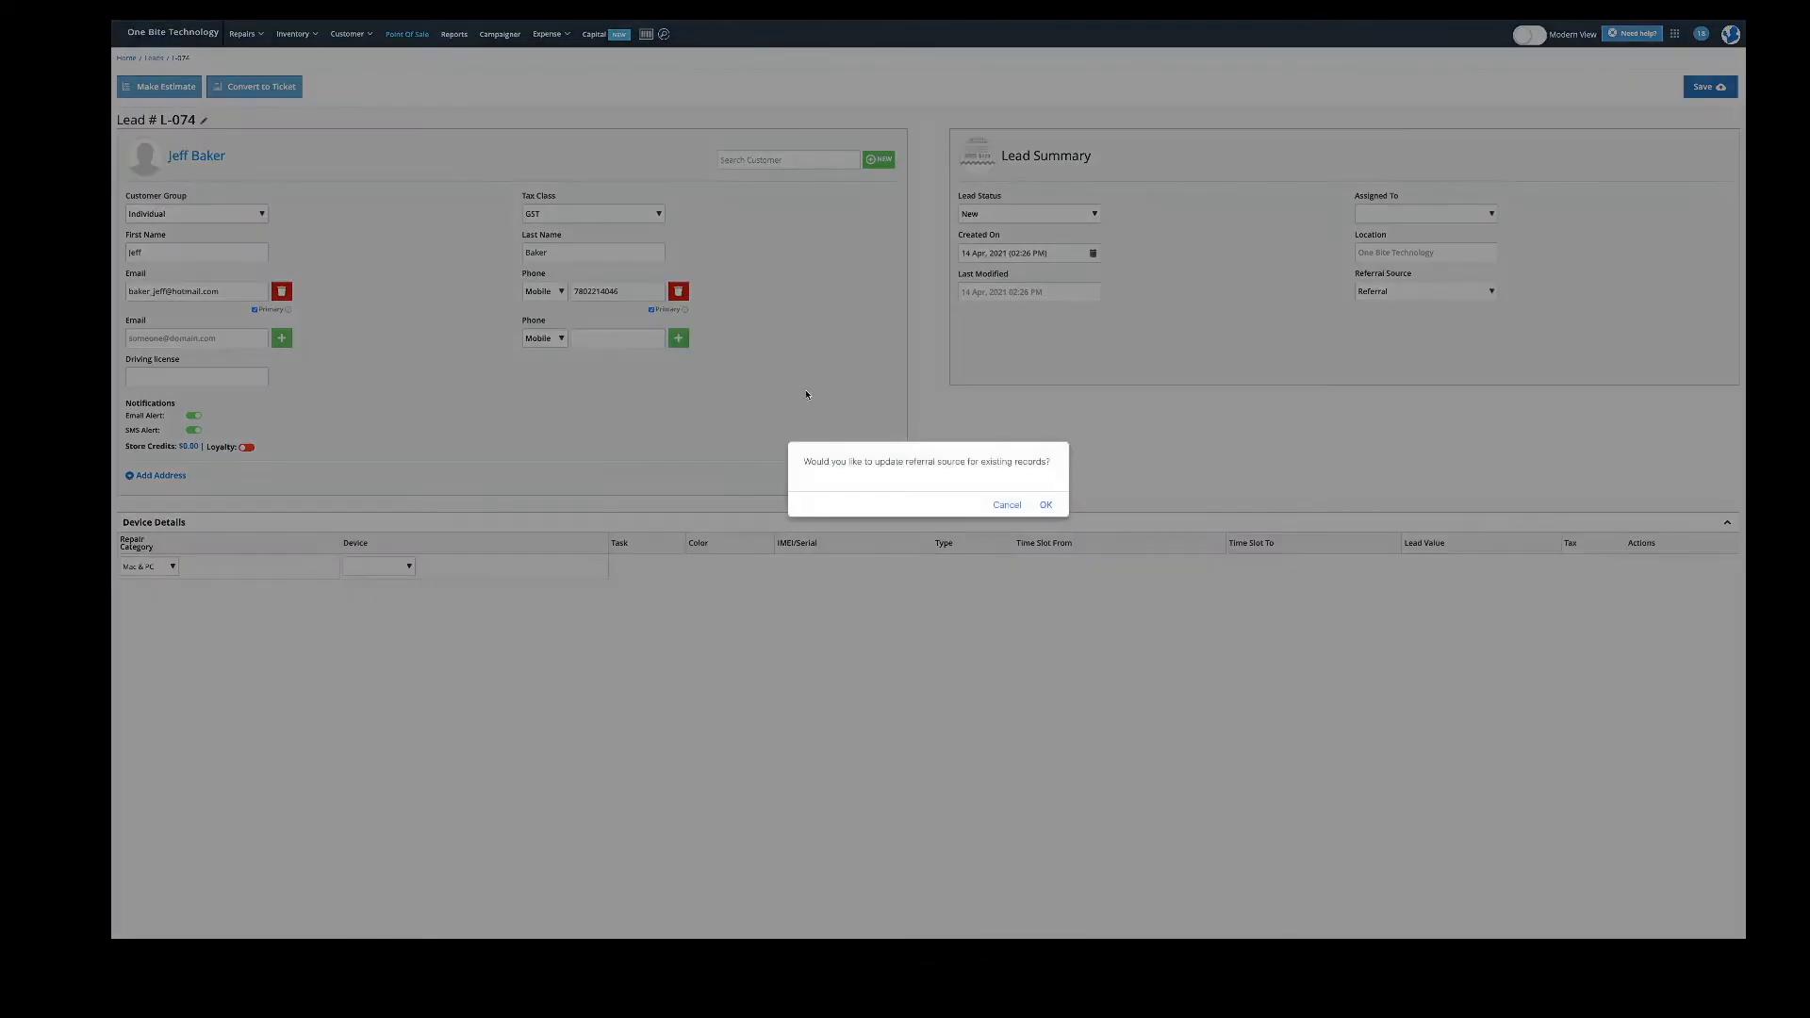
- Cancel the referral-source update prompt and check lead L-074's battery comment in the activity feed
{"action": "left_click", "coordinate": [1006, 505]}
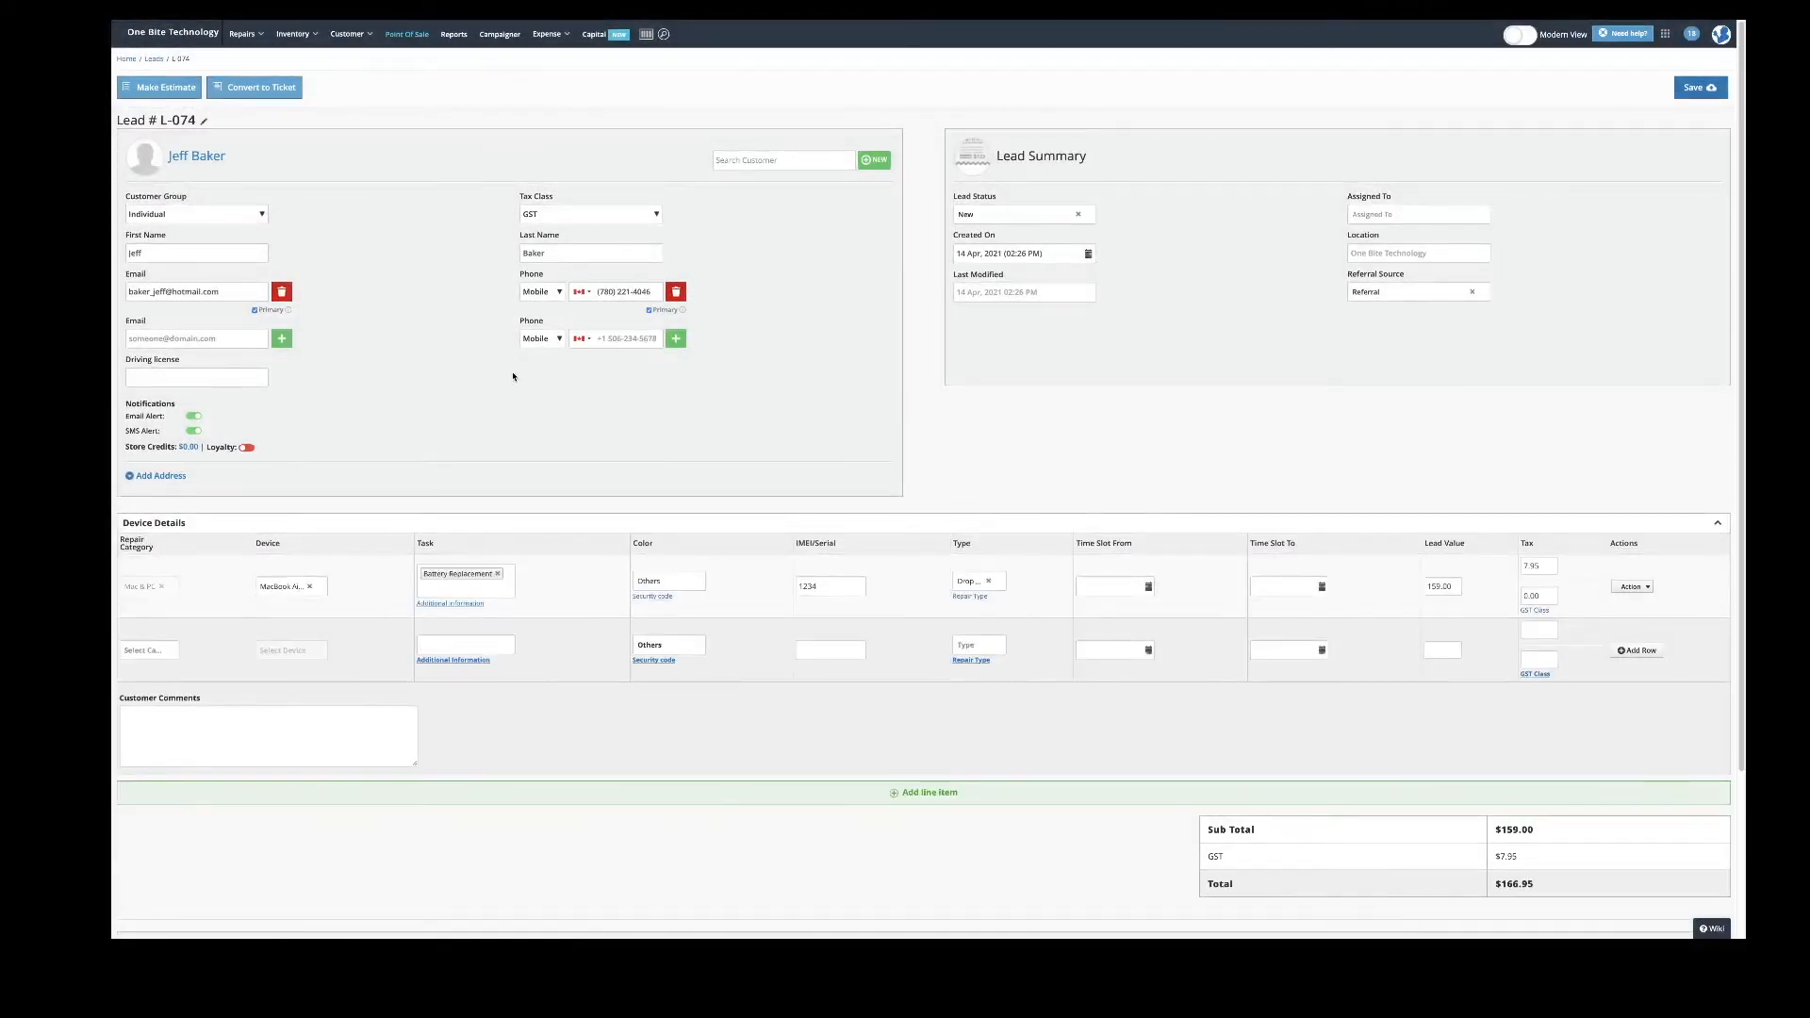
{"action": "scroll", "coordinate": [513, 377], "scroll_direction": "down", "scroll_amount": 1}
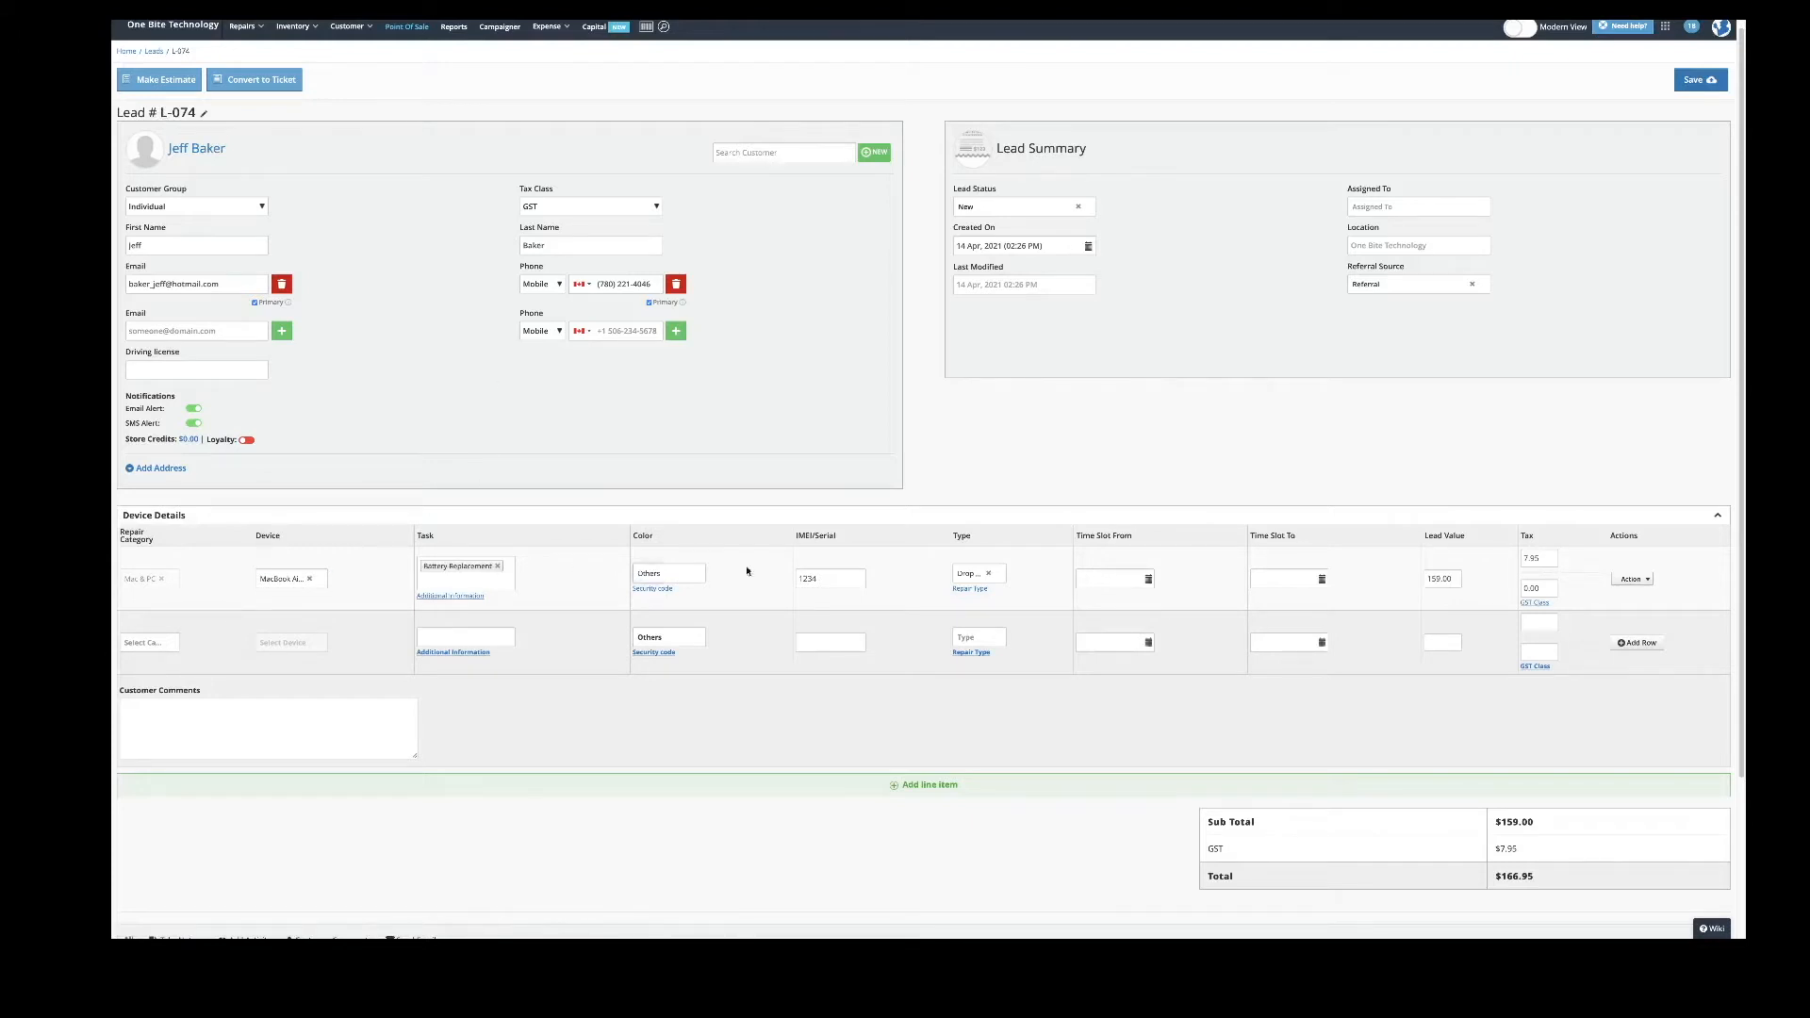
{"action": "scroll", "coordinate": [834, 565], "scroll_direction": "down", "scroll_amount": 2}
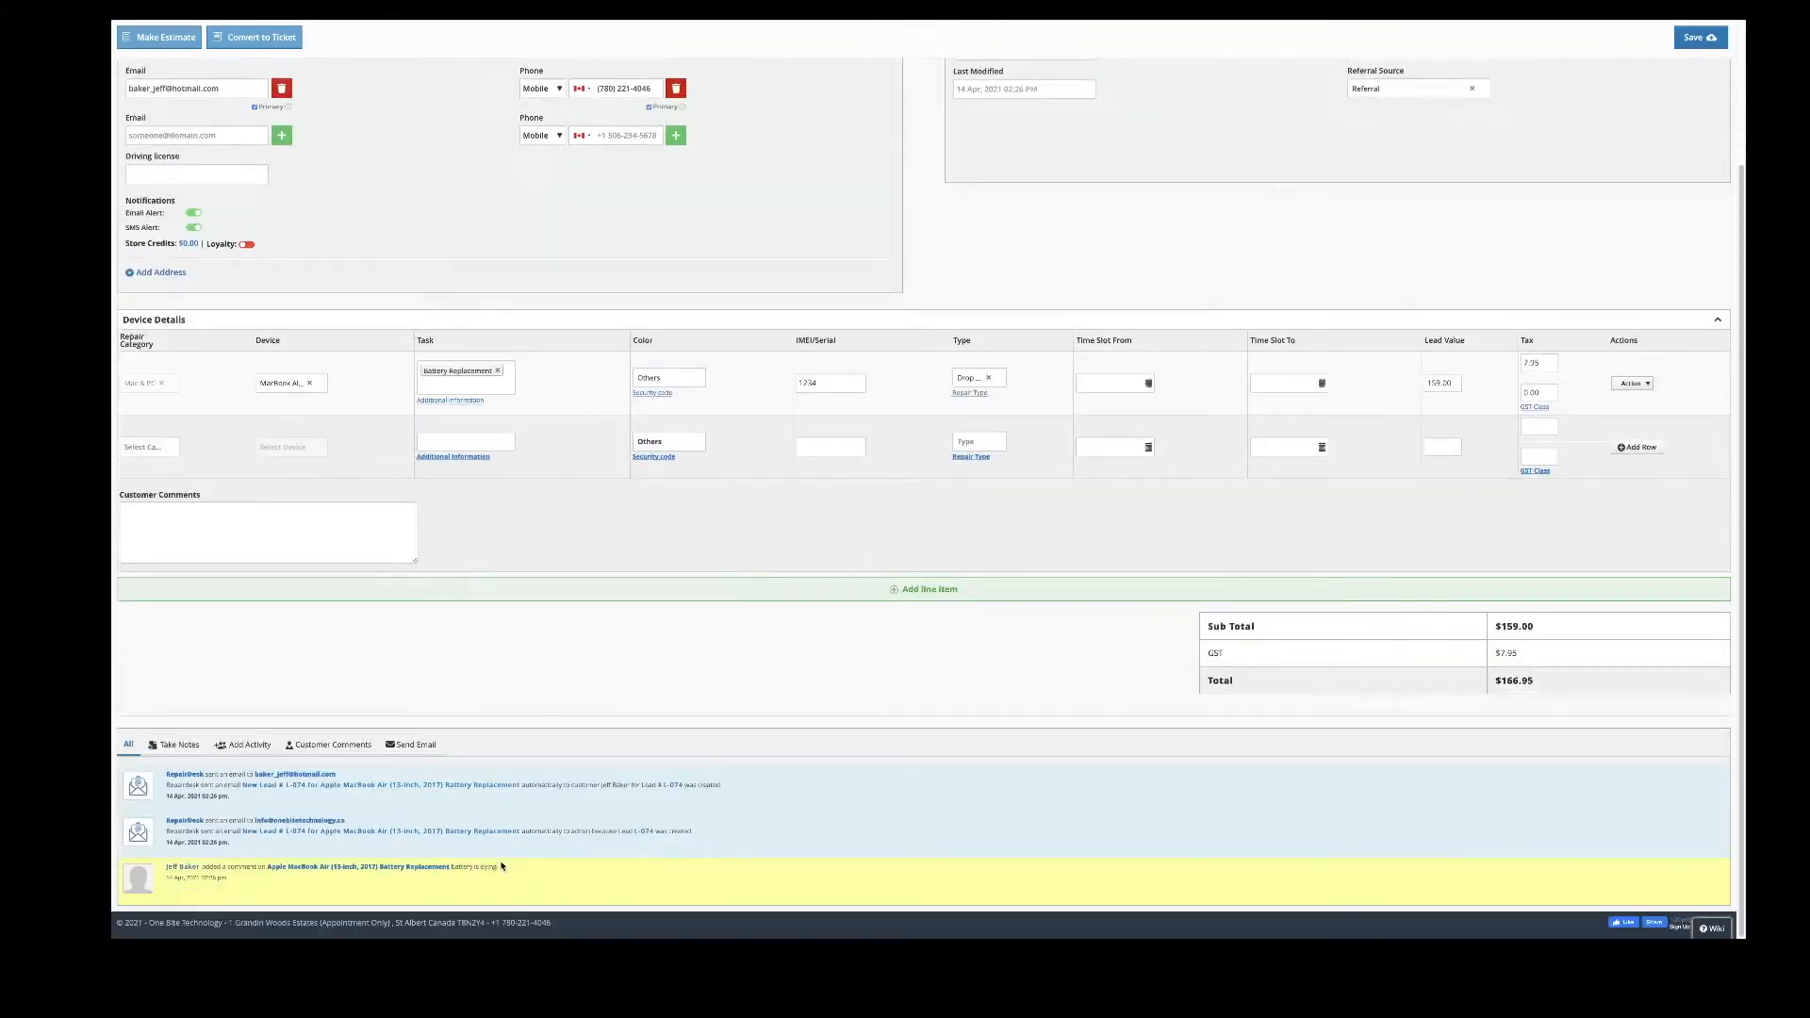
{"action": "left_click_drag", "start_coordinate": [498, 867], "coordinate": [449, 867]}
{"action": "left_click", "coordinate": [456, 867]}
{"action": "scroll", "coordinate": [544, 828], "scroll_direction": "up", "scroll_amount": 2}
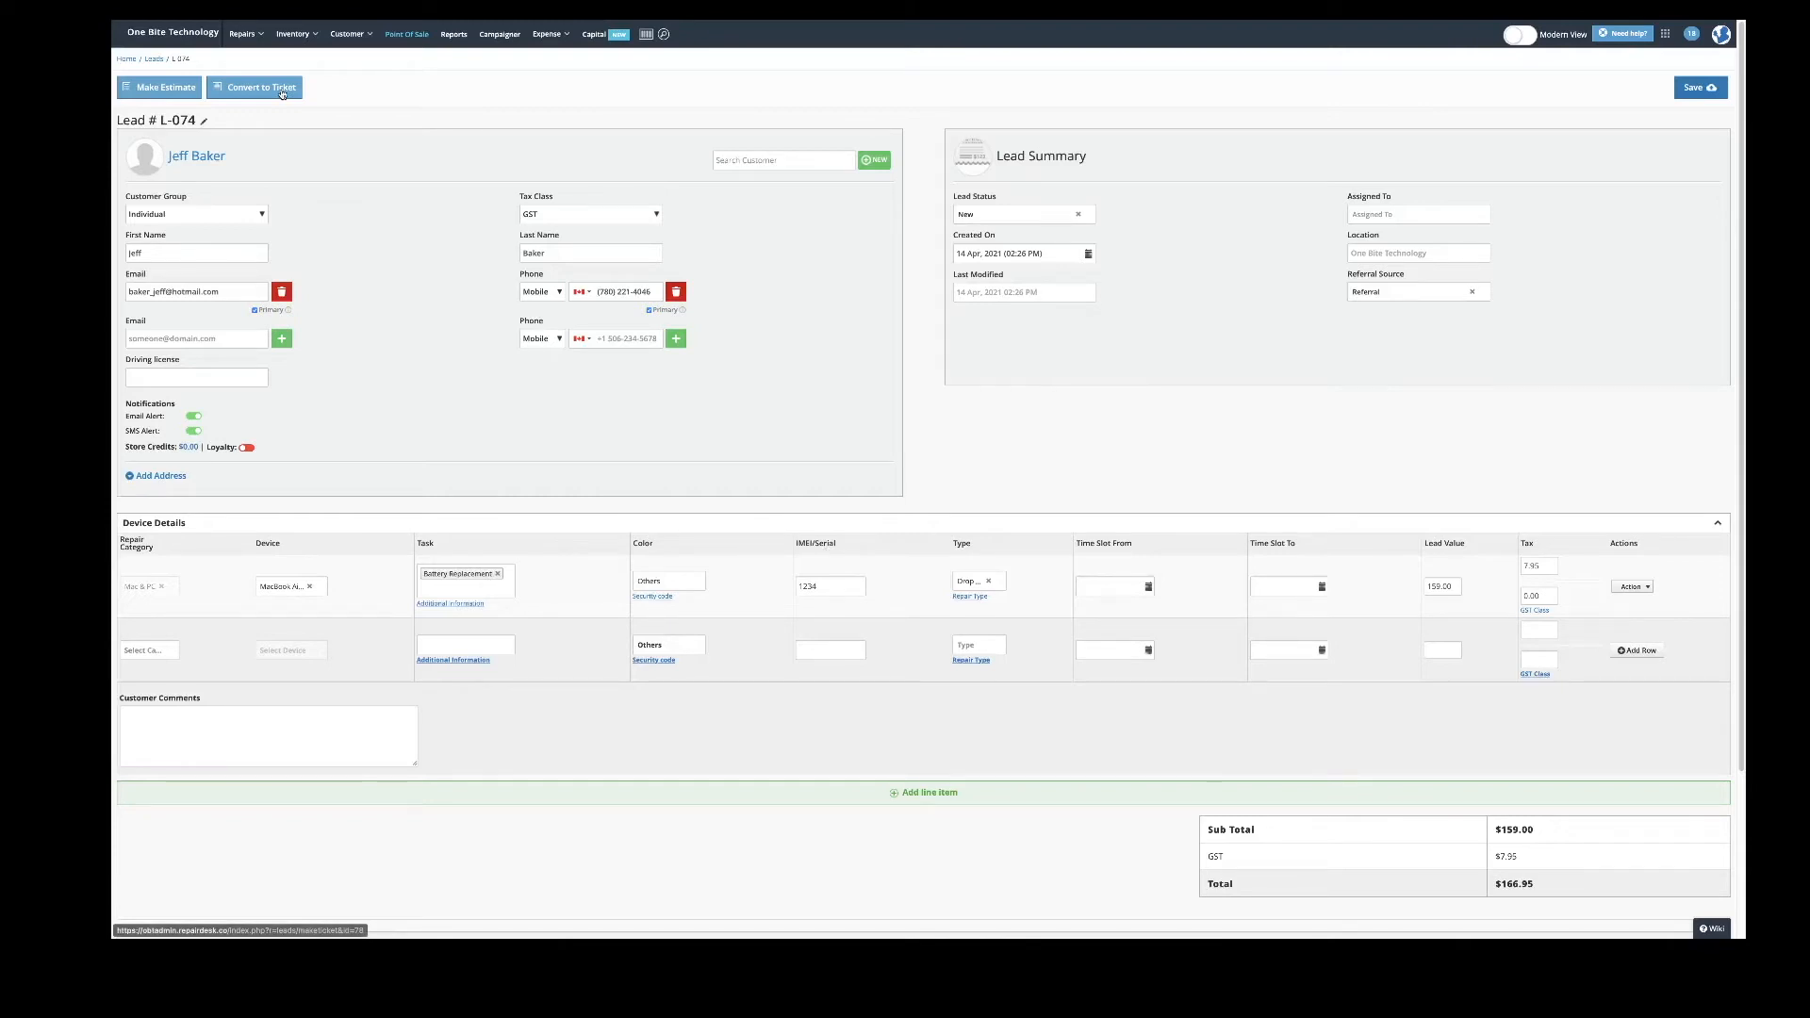
{"action": "left_click", "coordinate": [282, 92]}
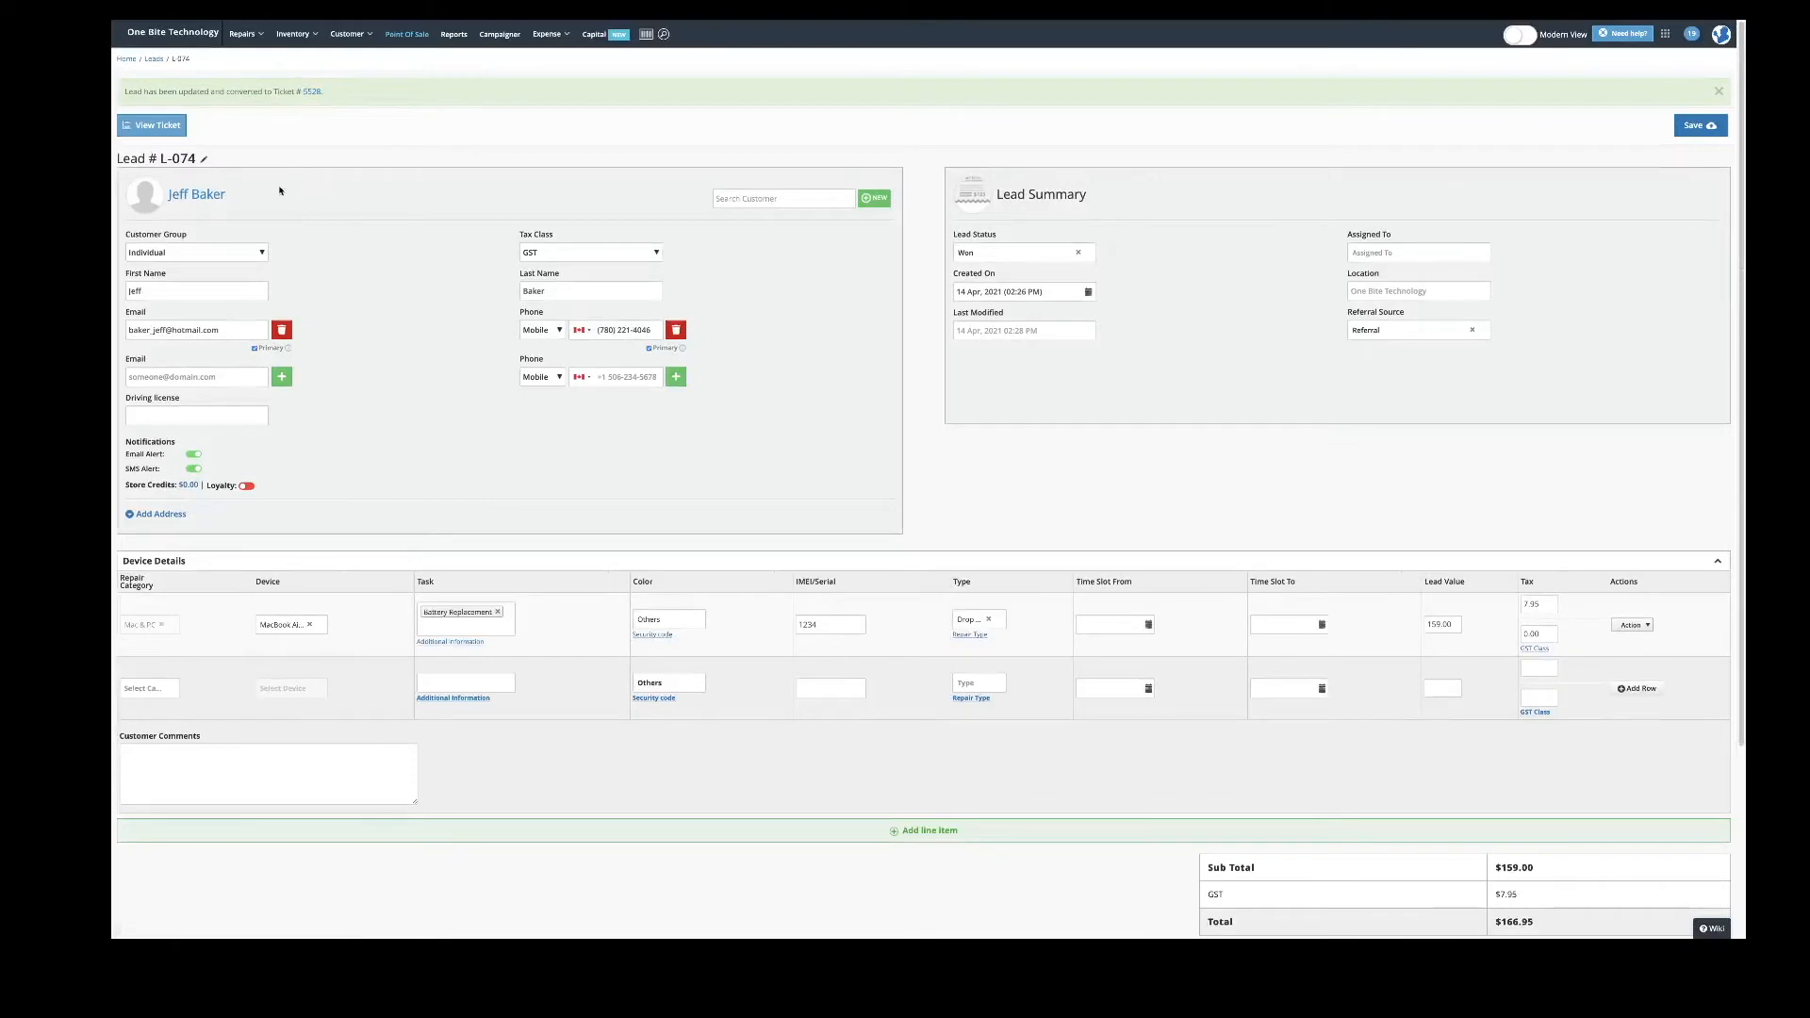
{"action": "left_click", "coordinate": [159, 128]}
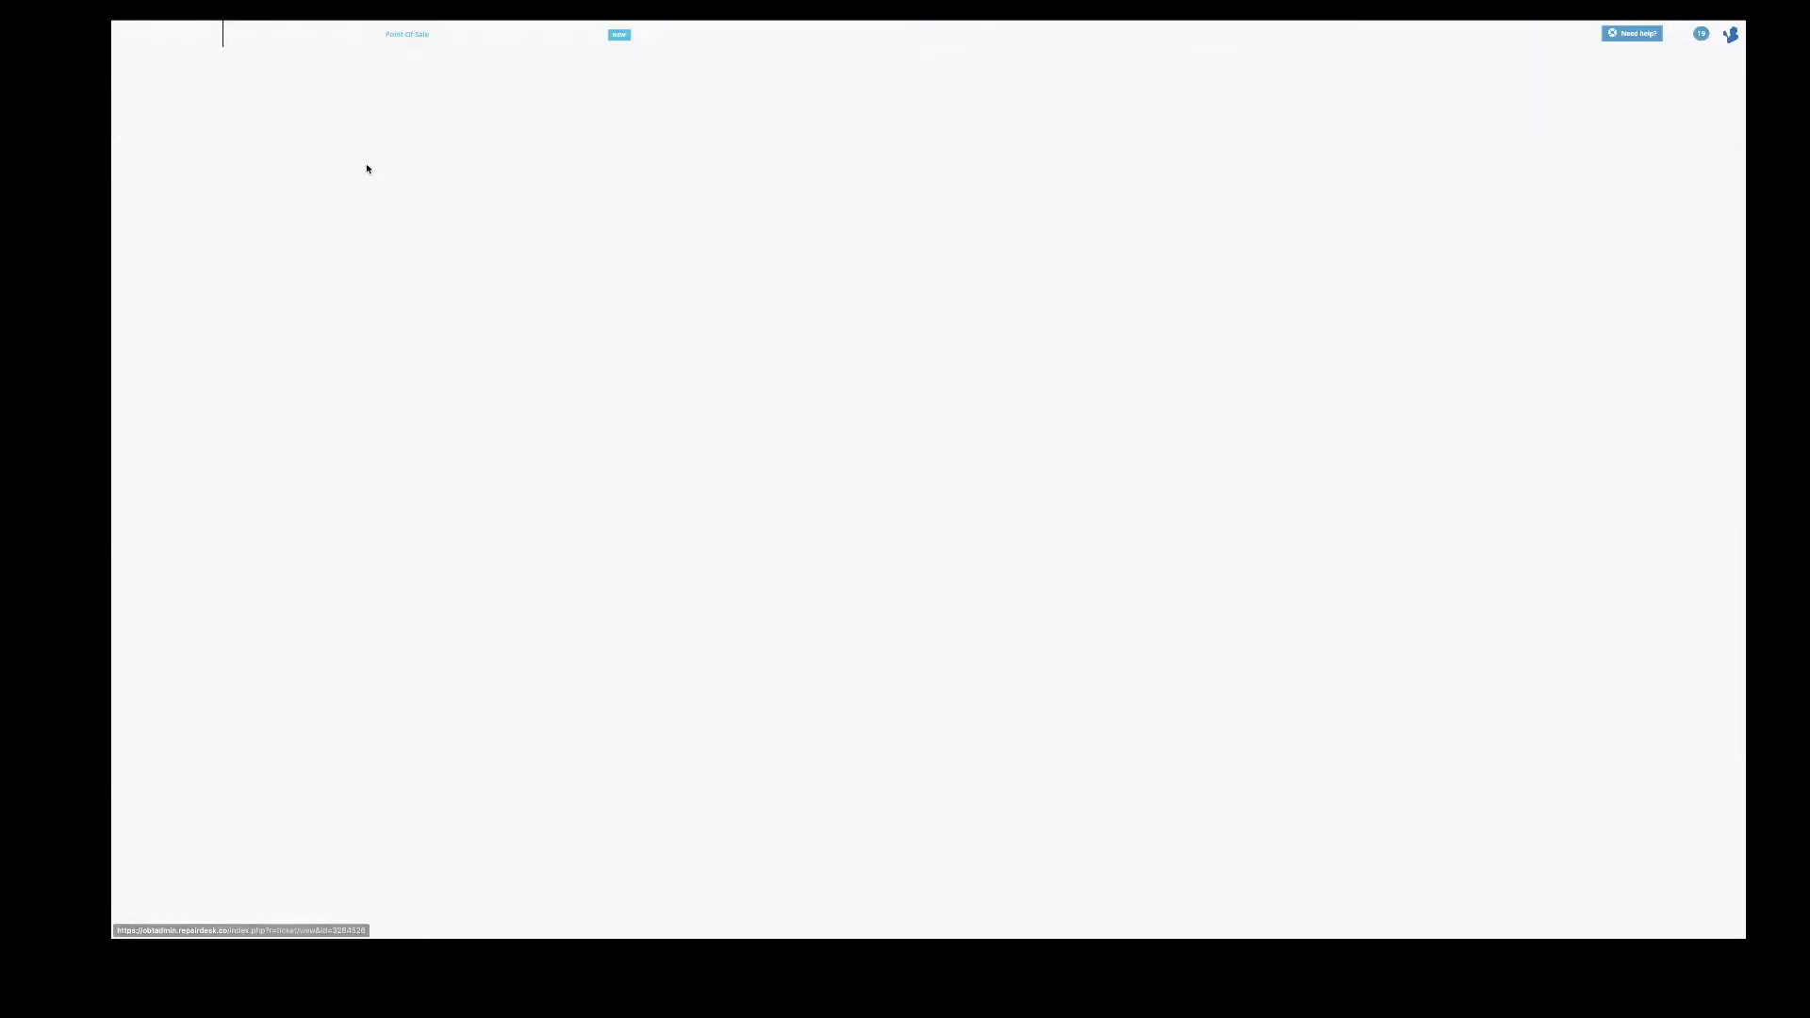
{"action": "left_click", "coordinate": [330, 94]}
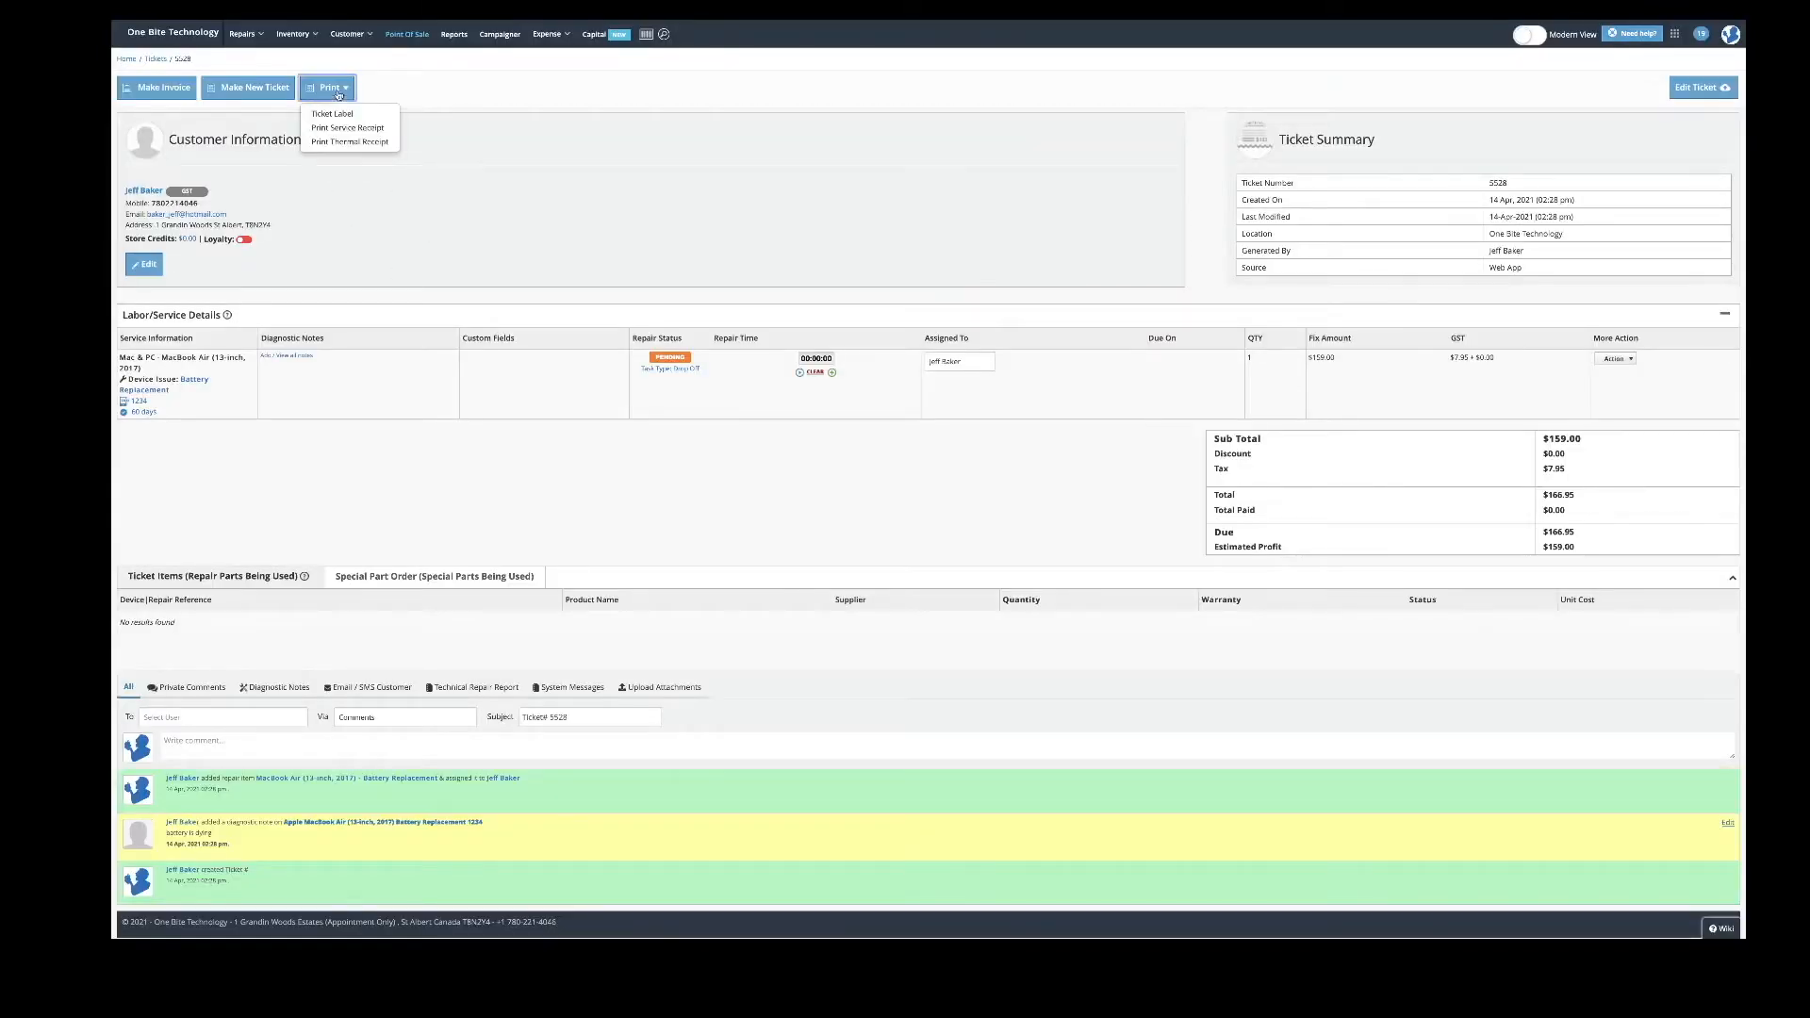
{"action": "left_click", "coordinate": [452, 102]}
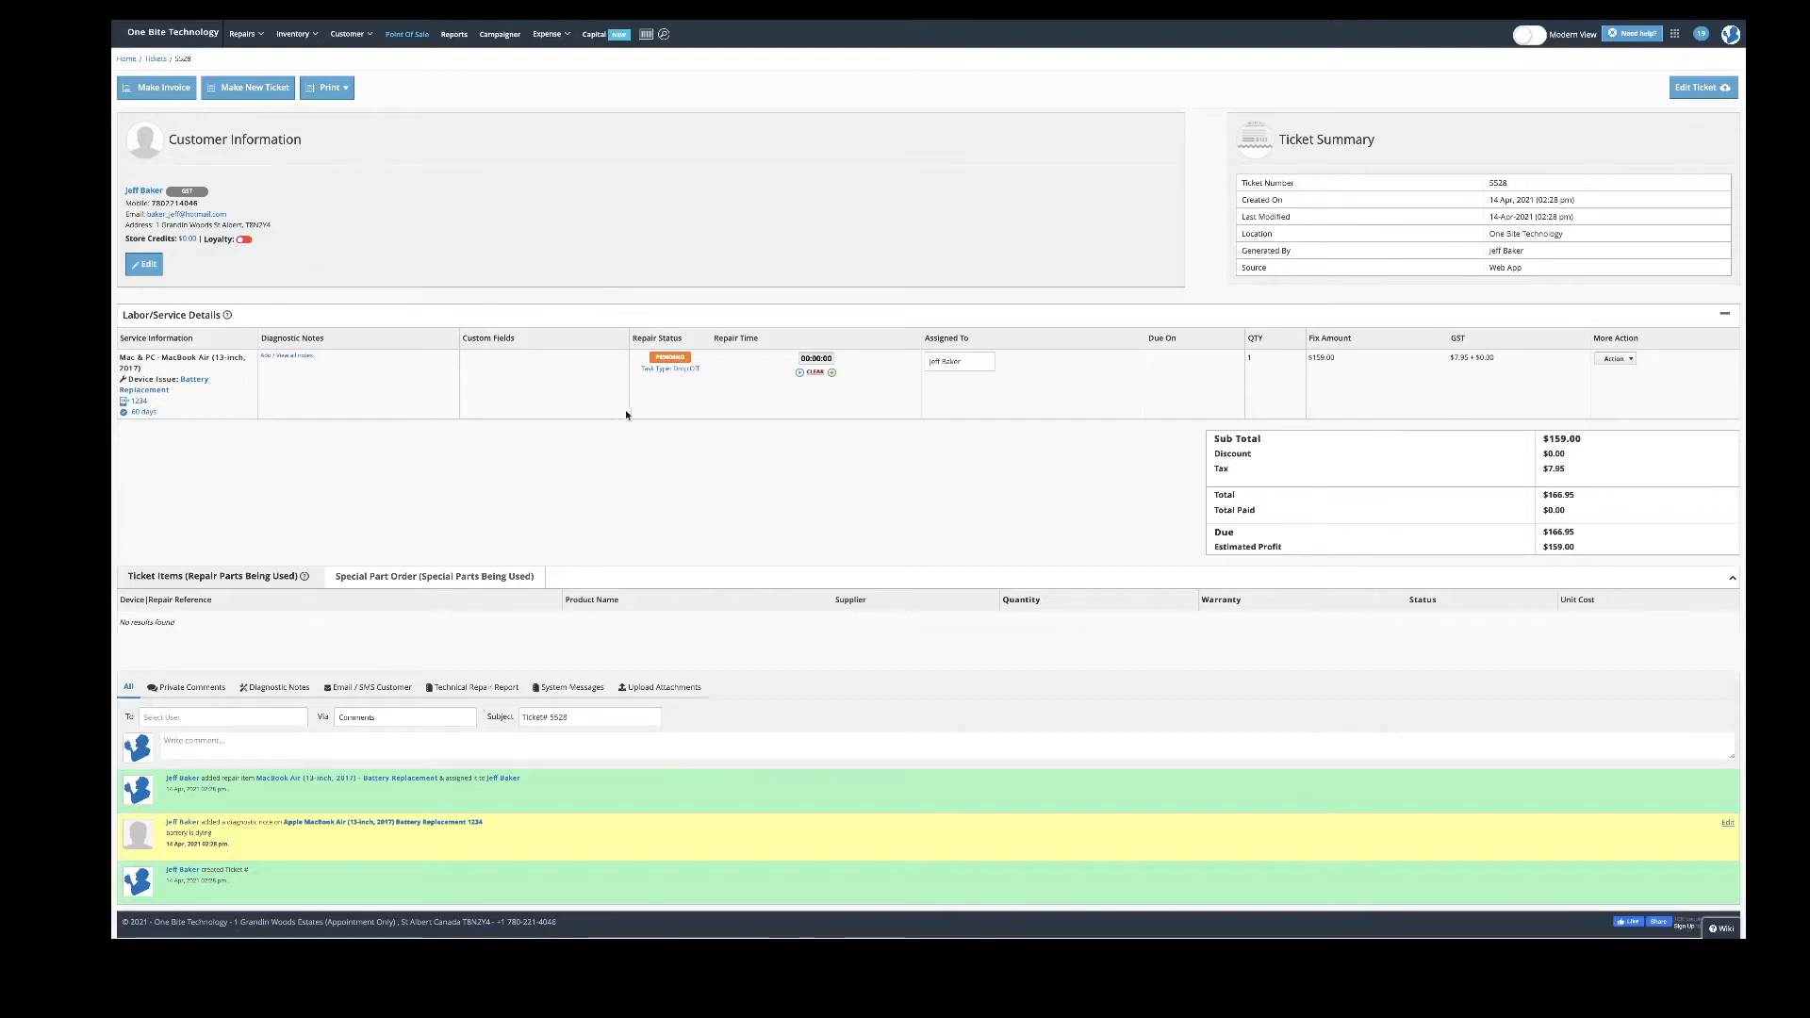
{"action": "left_click", "coordinate": [652, 358]}
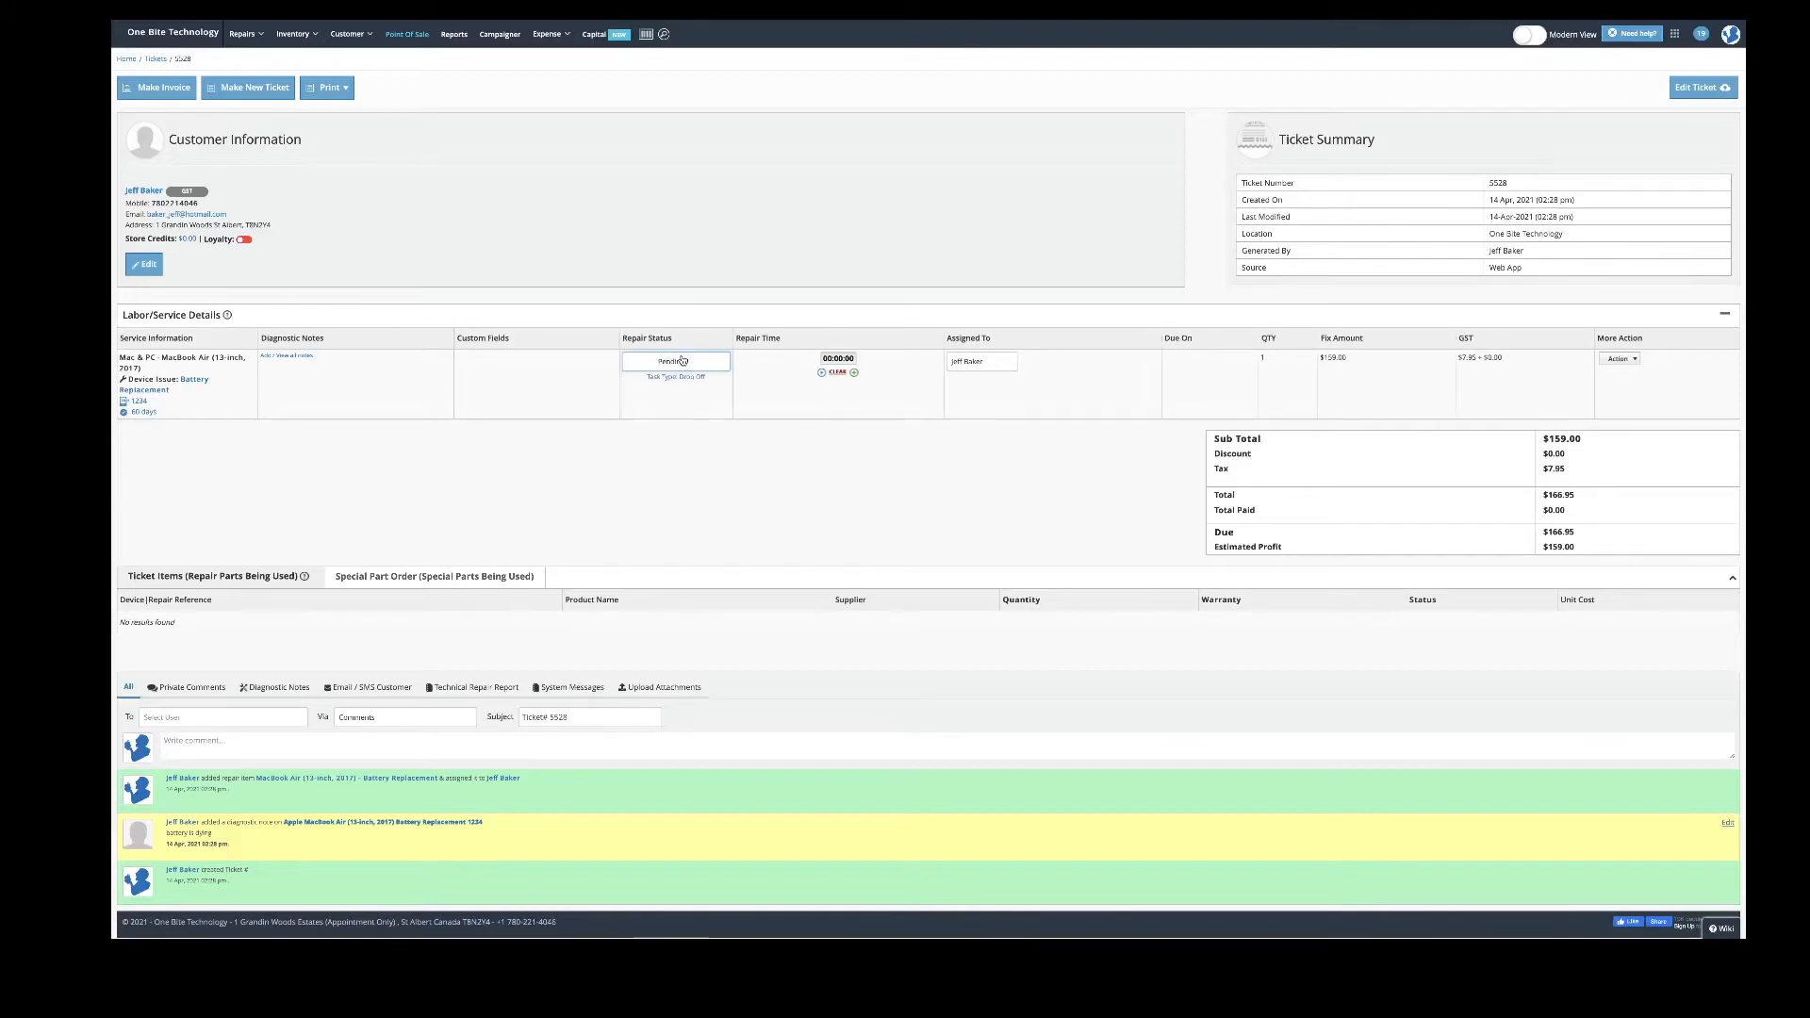
{"action": "left_click", "coordinate": [678, 362]}
{"action": "left_click", "coordinate": [698, 411]}
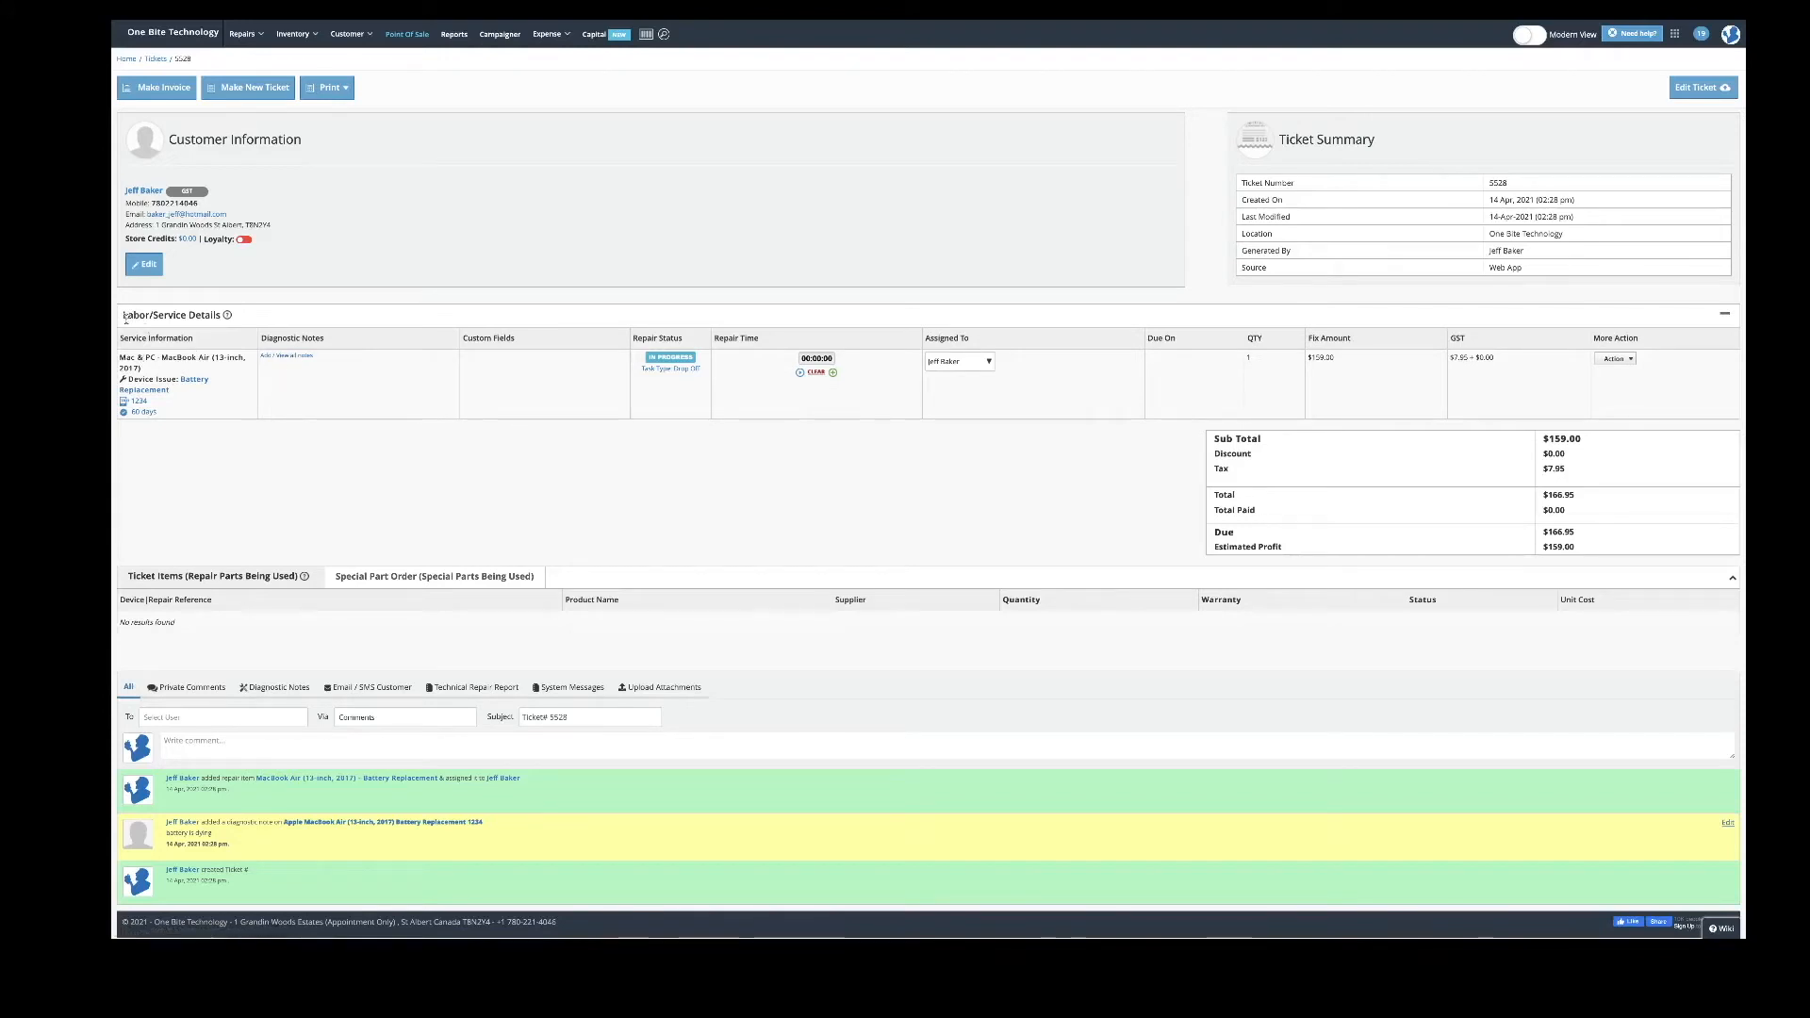
{"action": "left_click_drag", "start_coordinate": [123, 317], "coordinate": [218, 317]}
{"action": "left_click", "coordinate": [219, 316]}
{"action": "left_click_drag", "start_coordinate": [1359, 359], "coordinate": [1311, 355]}
{"action": "left_click", "coordinate": [1351, 324]}
{"action": "left_click_drag", "start_coordinate": [132, 576], "coordinate": [206, 579]}
{"action": "double_click", "coordinate": [1552, 440]}
{"action": "left_click", "coordinate": [1163, 489]}
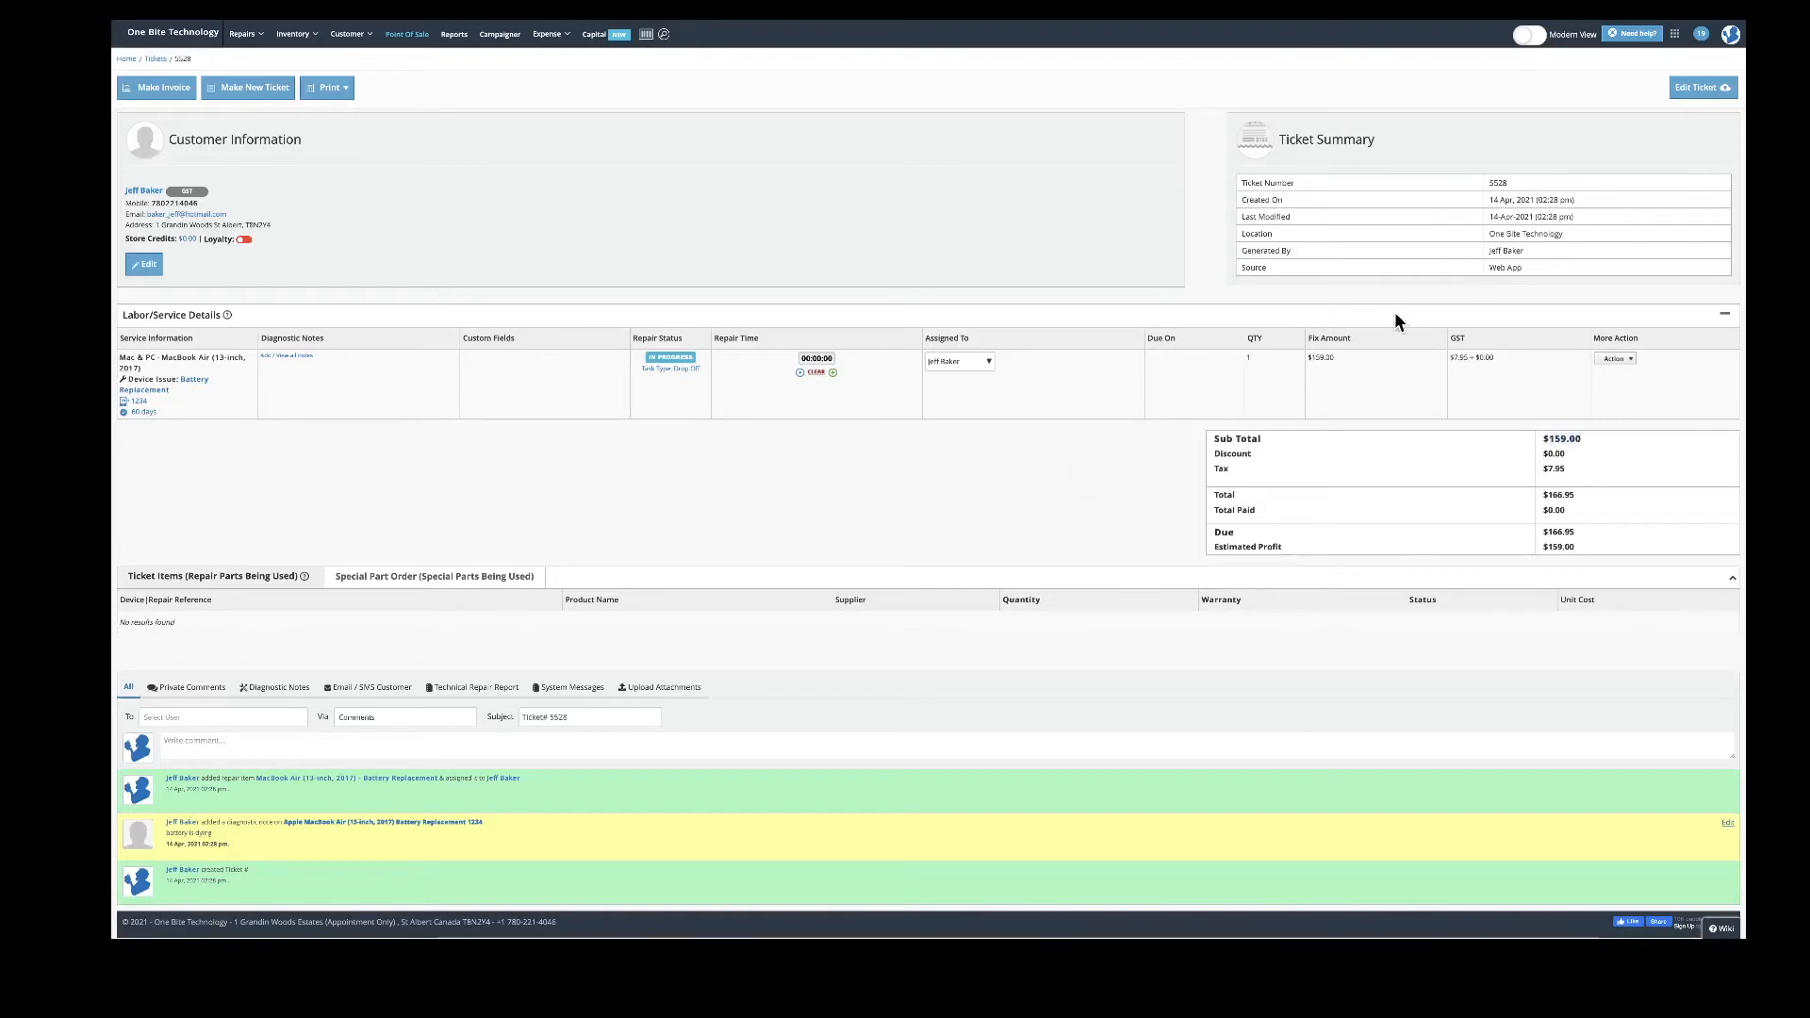
- Edit ticket 5528, add then remove the Liquid Damage / Logic Board Repair issue, and expand Inventory Items
{"action": "left_click", "coordinate": [1693, 92]}
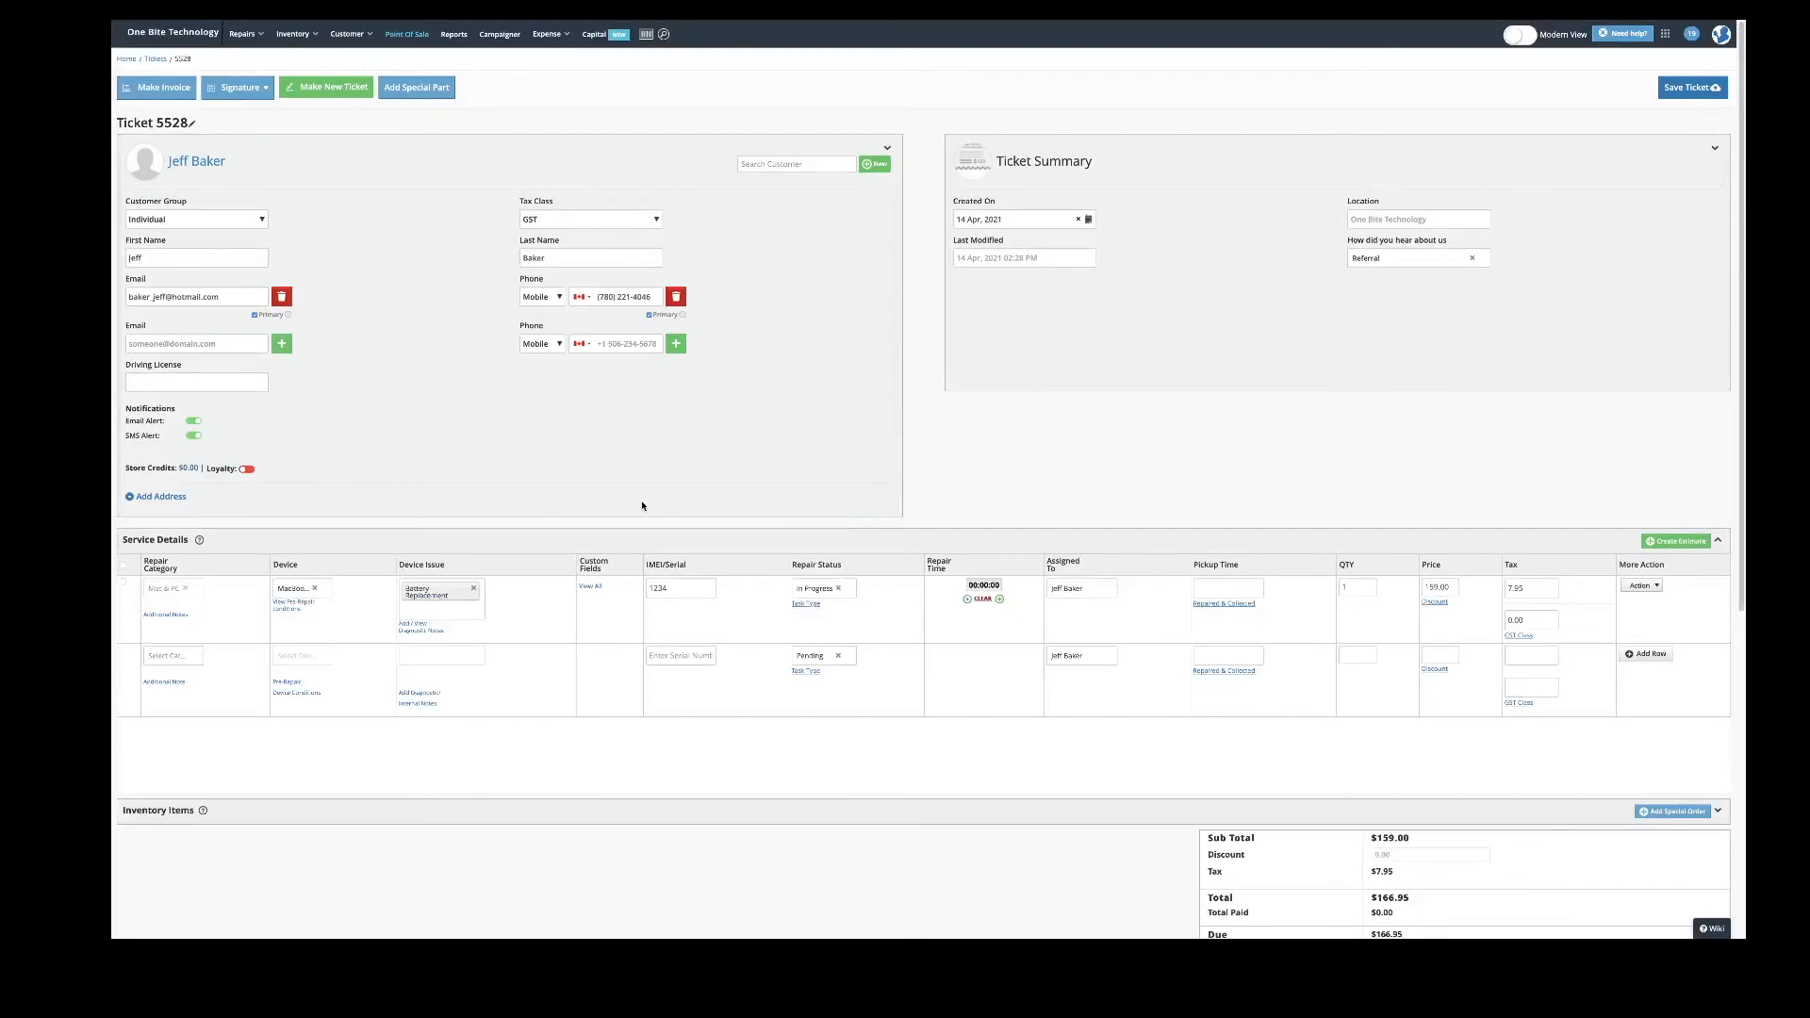
{"action": "scroll", "coordinate": [644, 508], "scroll_direction": "down", "scroll_amount": 1}
{"action": "scroll", "coordinate": [359, 488], "scroll_direction": "down", "scroll_amount": 3}
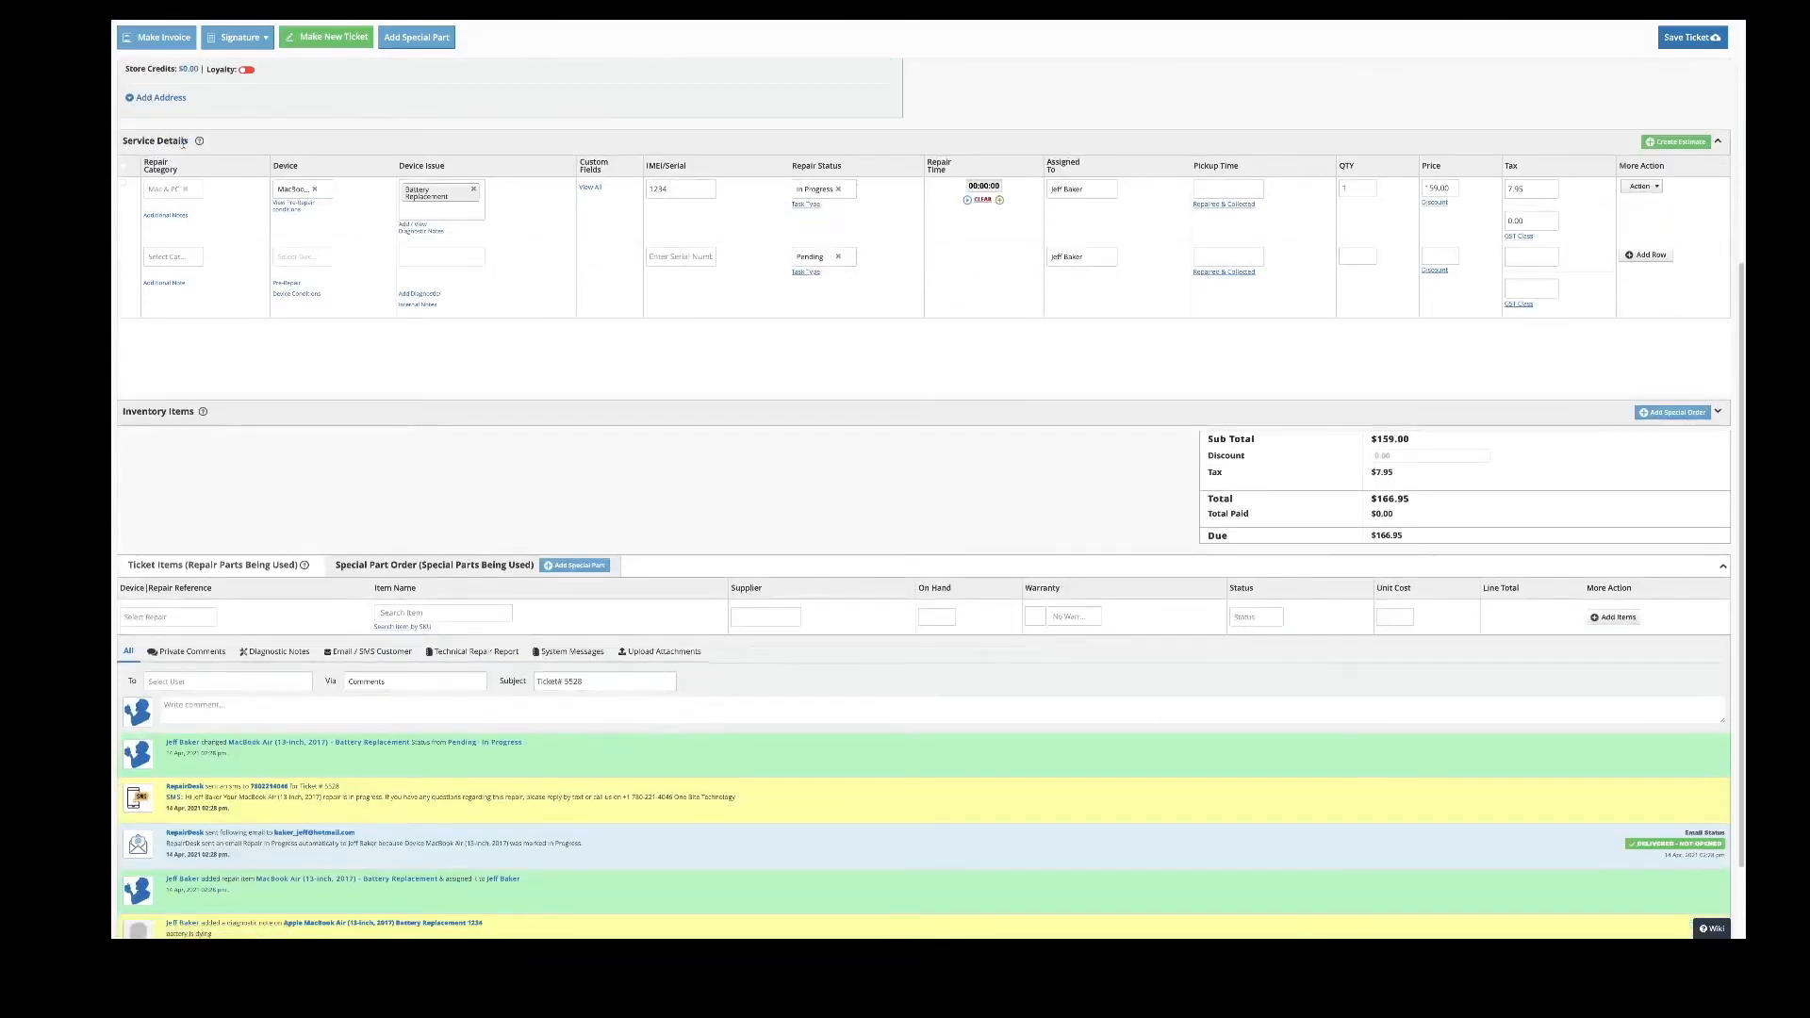
{"action": "left_click", "coordinate": [456, 212]}
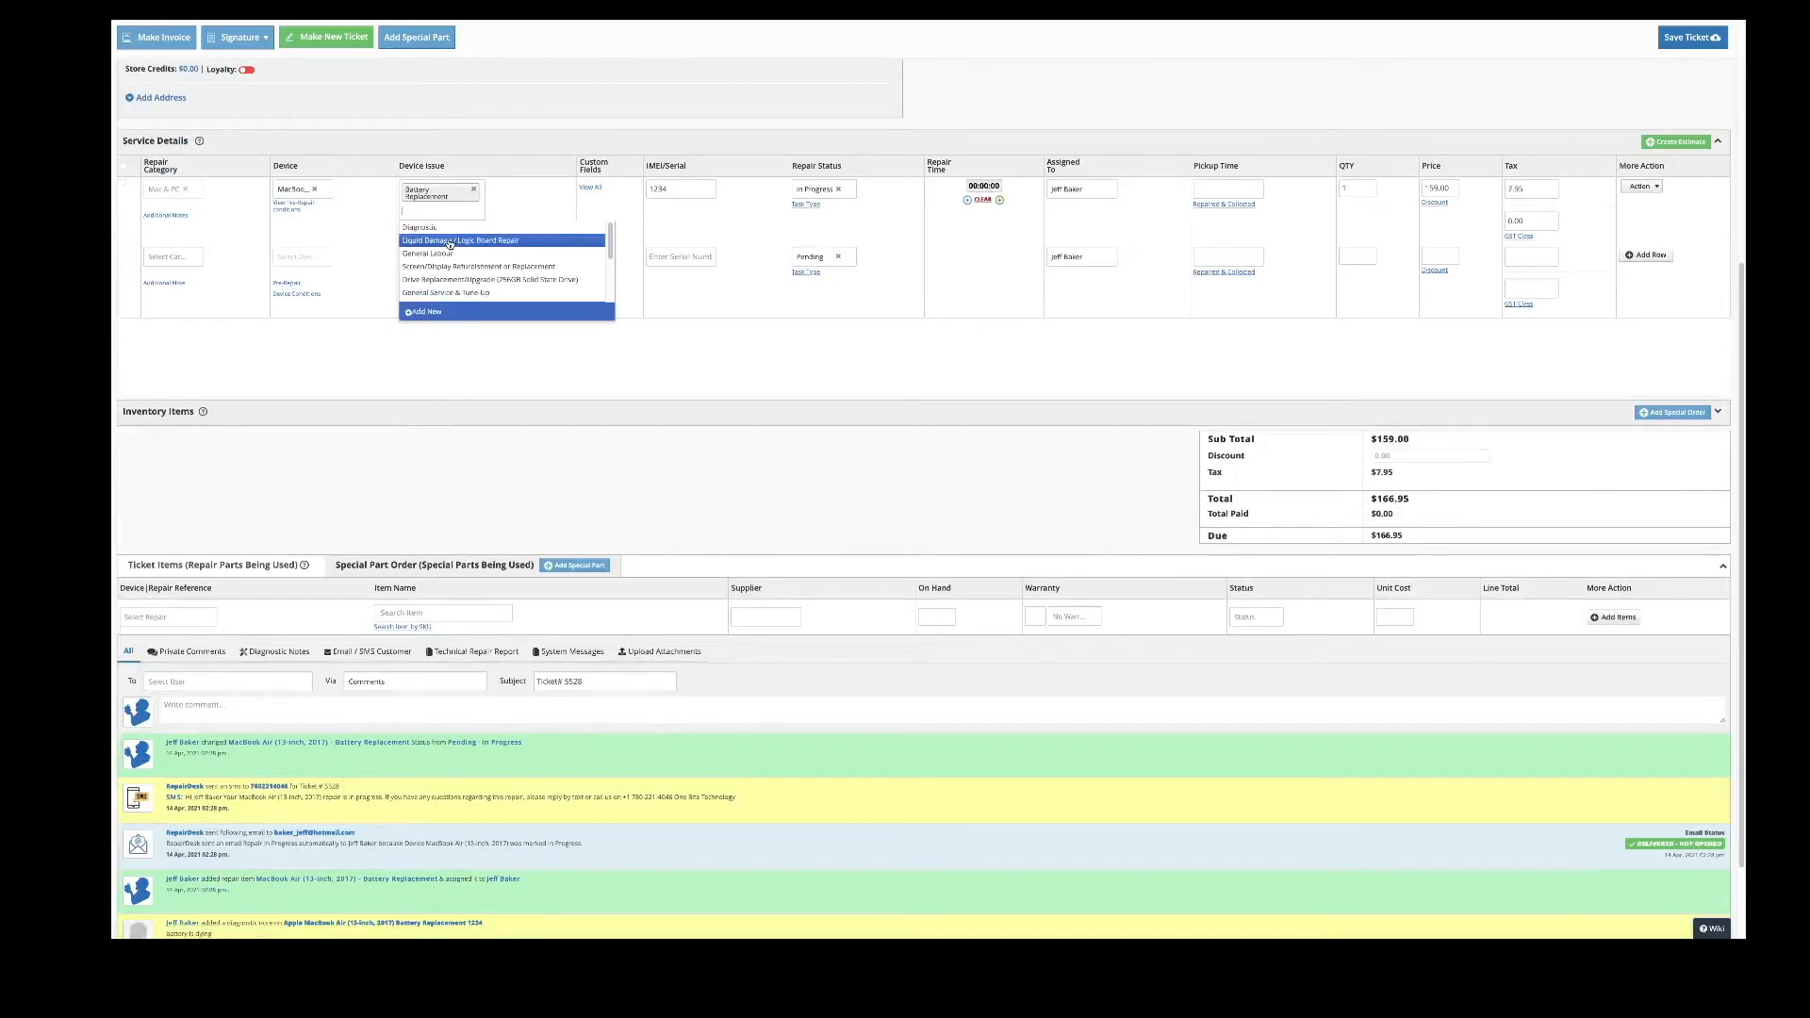
{"action": "left_click", "coordinate": [457, 240]}
{"action": "left_click", "coordinate": [1439, 188]}
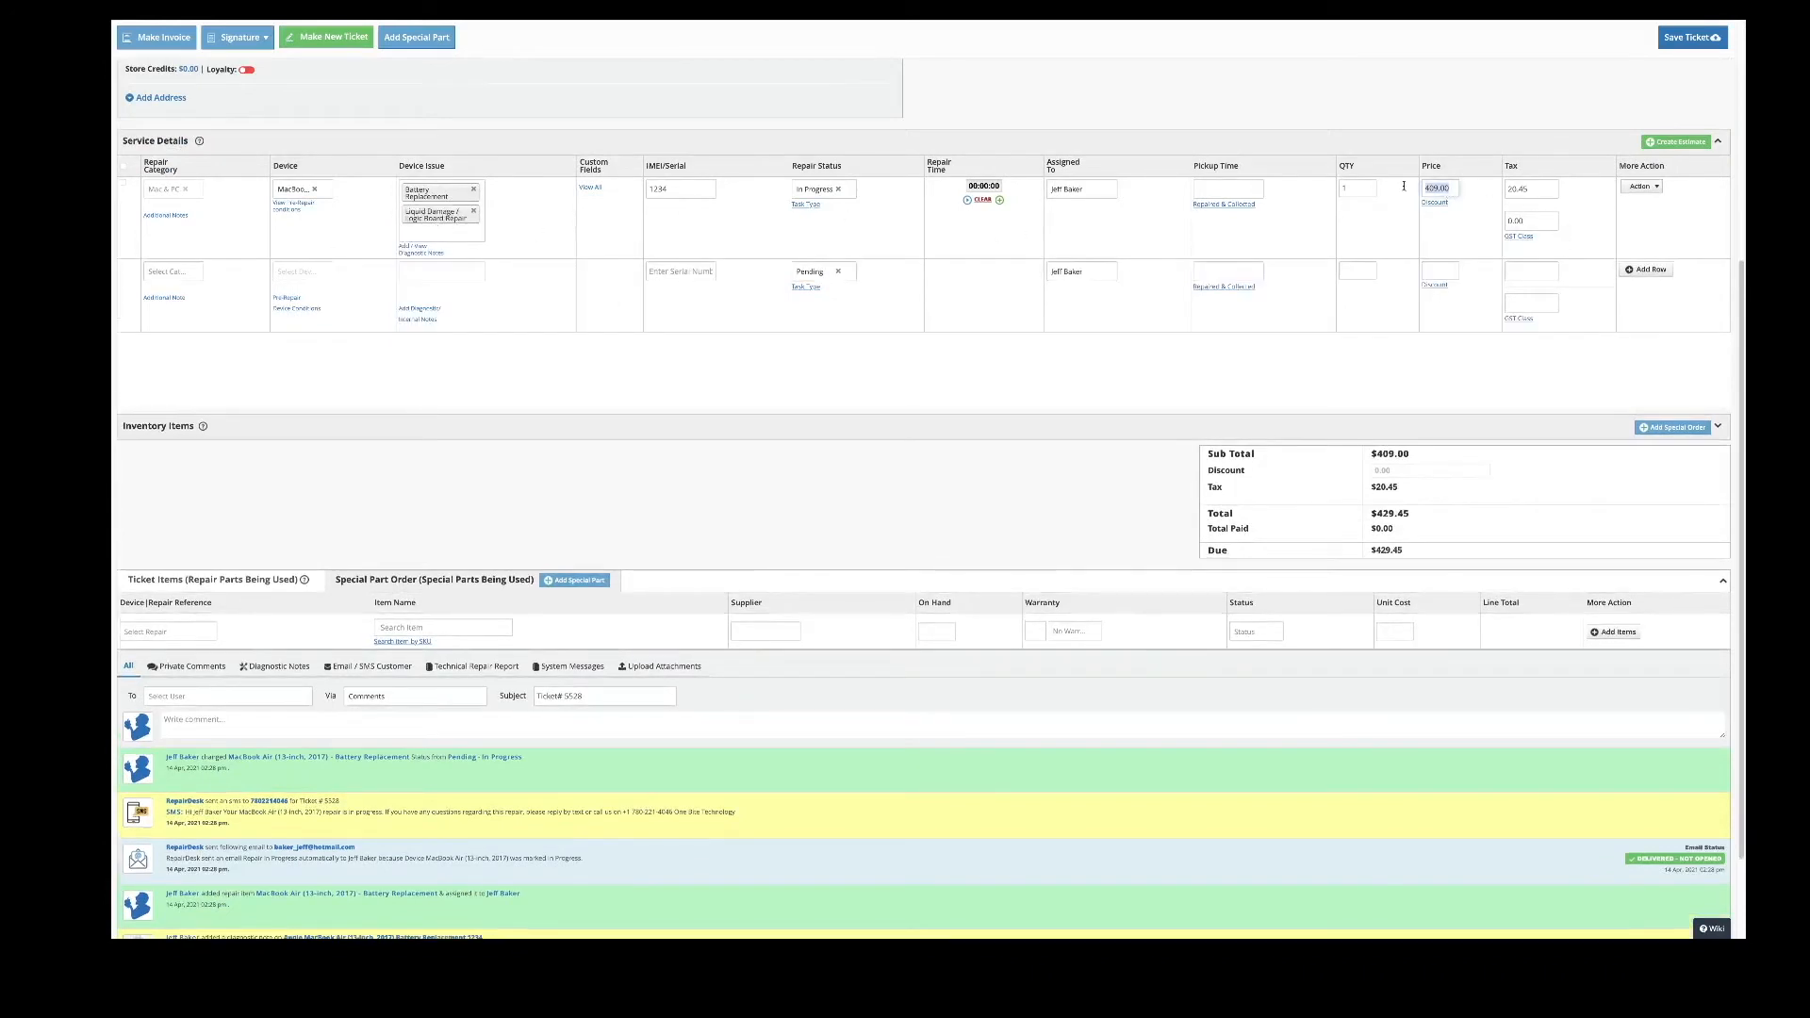
{"action": "left_click", "coordinate": [474, 211]}
{"action": "scroll", "coordinate": [303, 393], "scroll_direction": "down", "scroll_amount": 1}
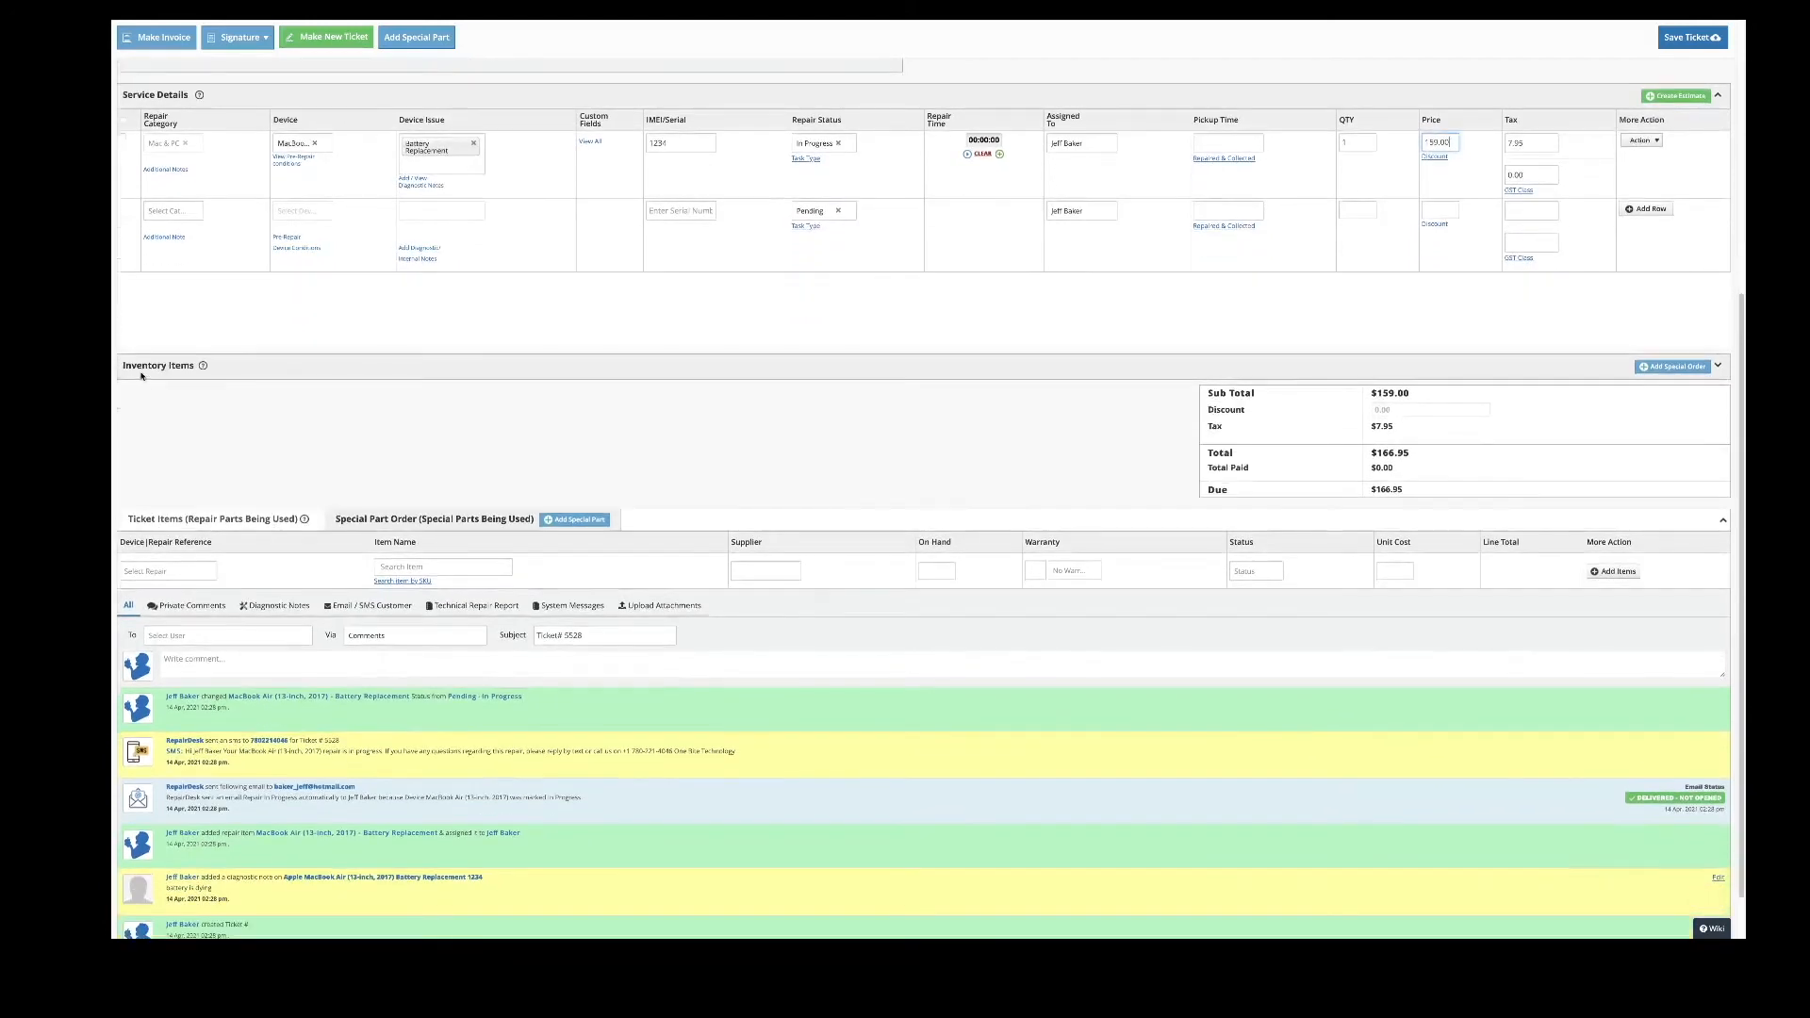
{"action": "left_click", "coordinate": [1718, 365]}
- Search 'lightning' and add Lightning Cable - 1M (Aftermarket) at quantity 1, price 15.00
{"action": "left_click", "coordinate": [303, 441]}
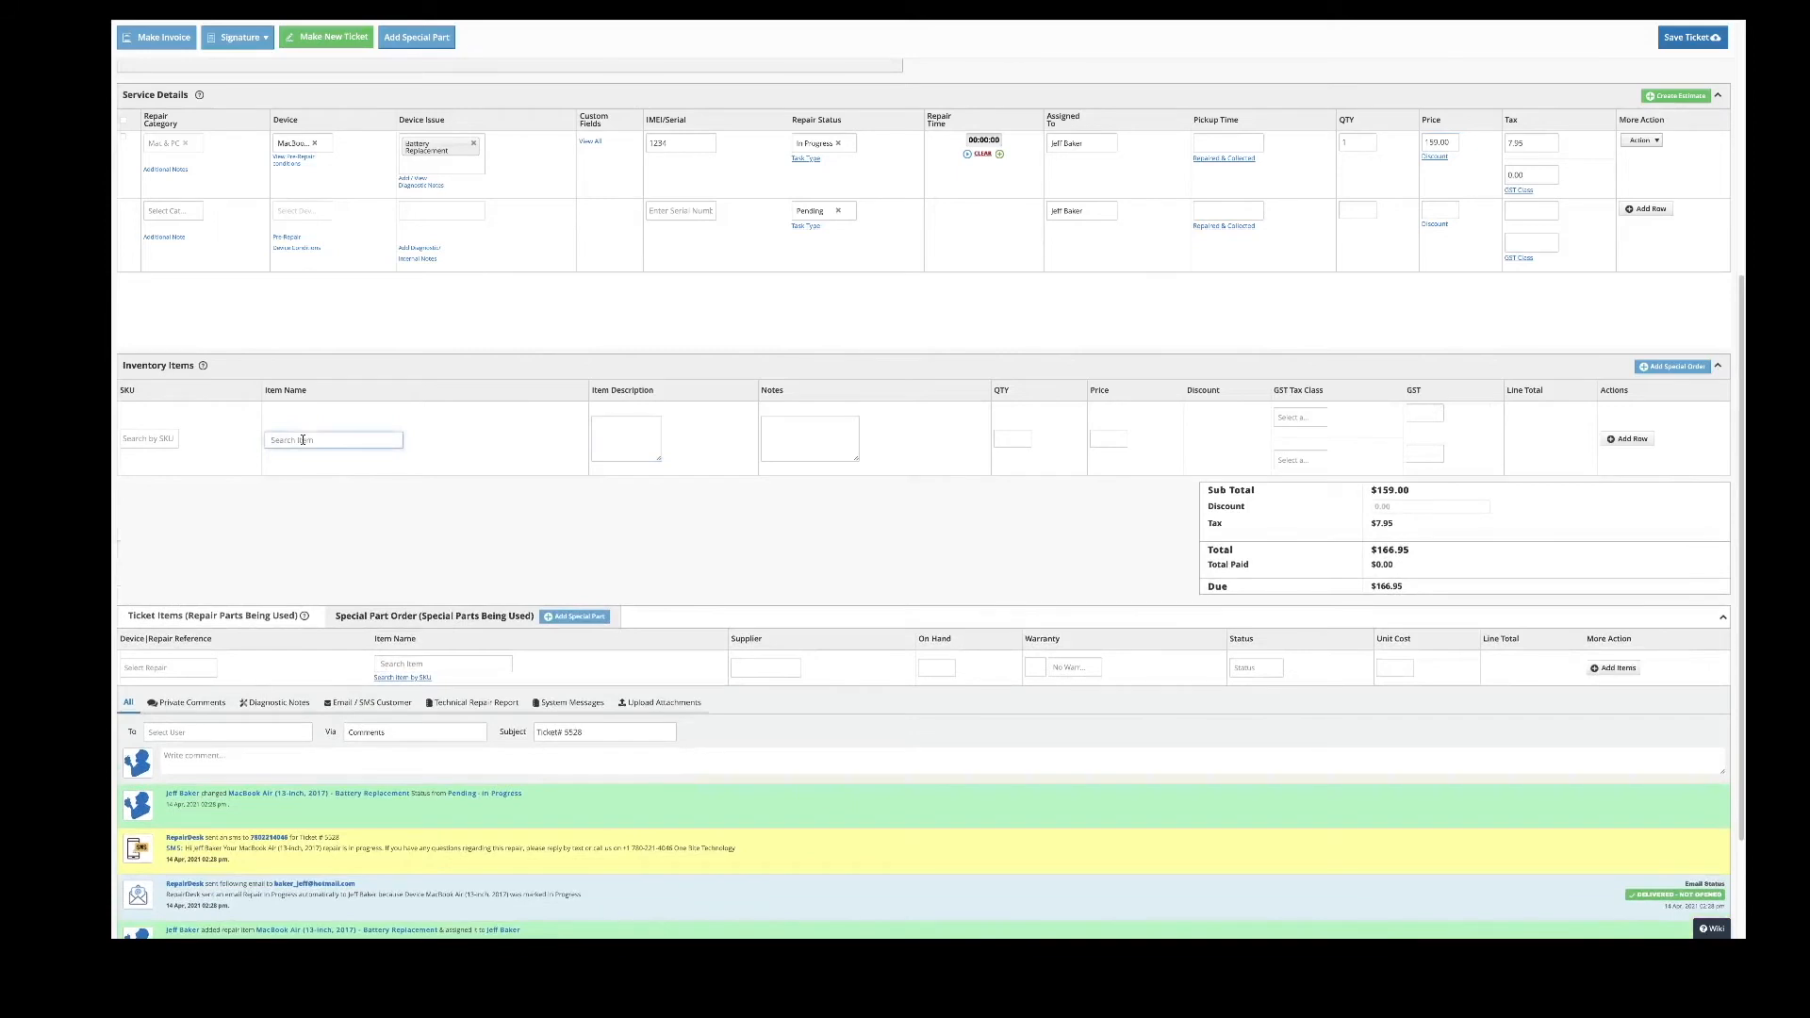
{"action": "type", "text": "lightning"}
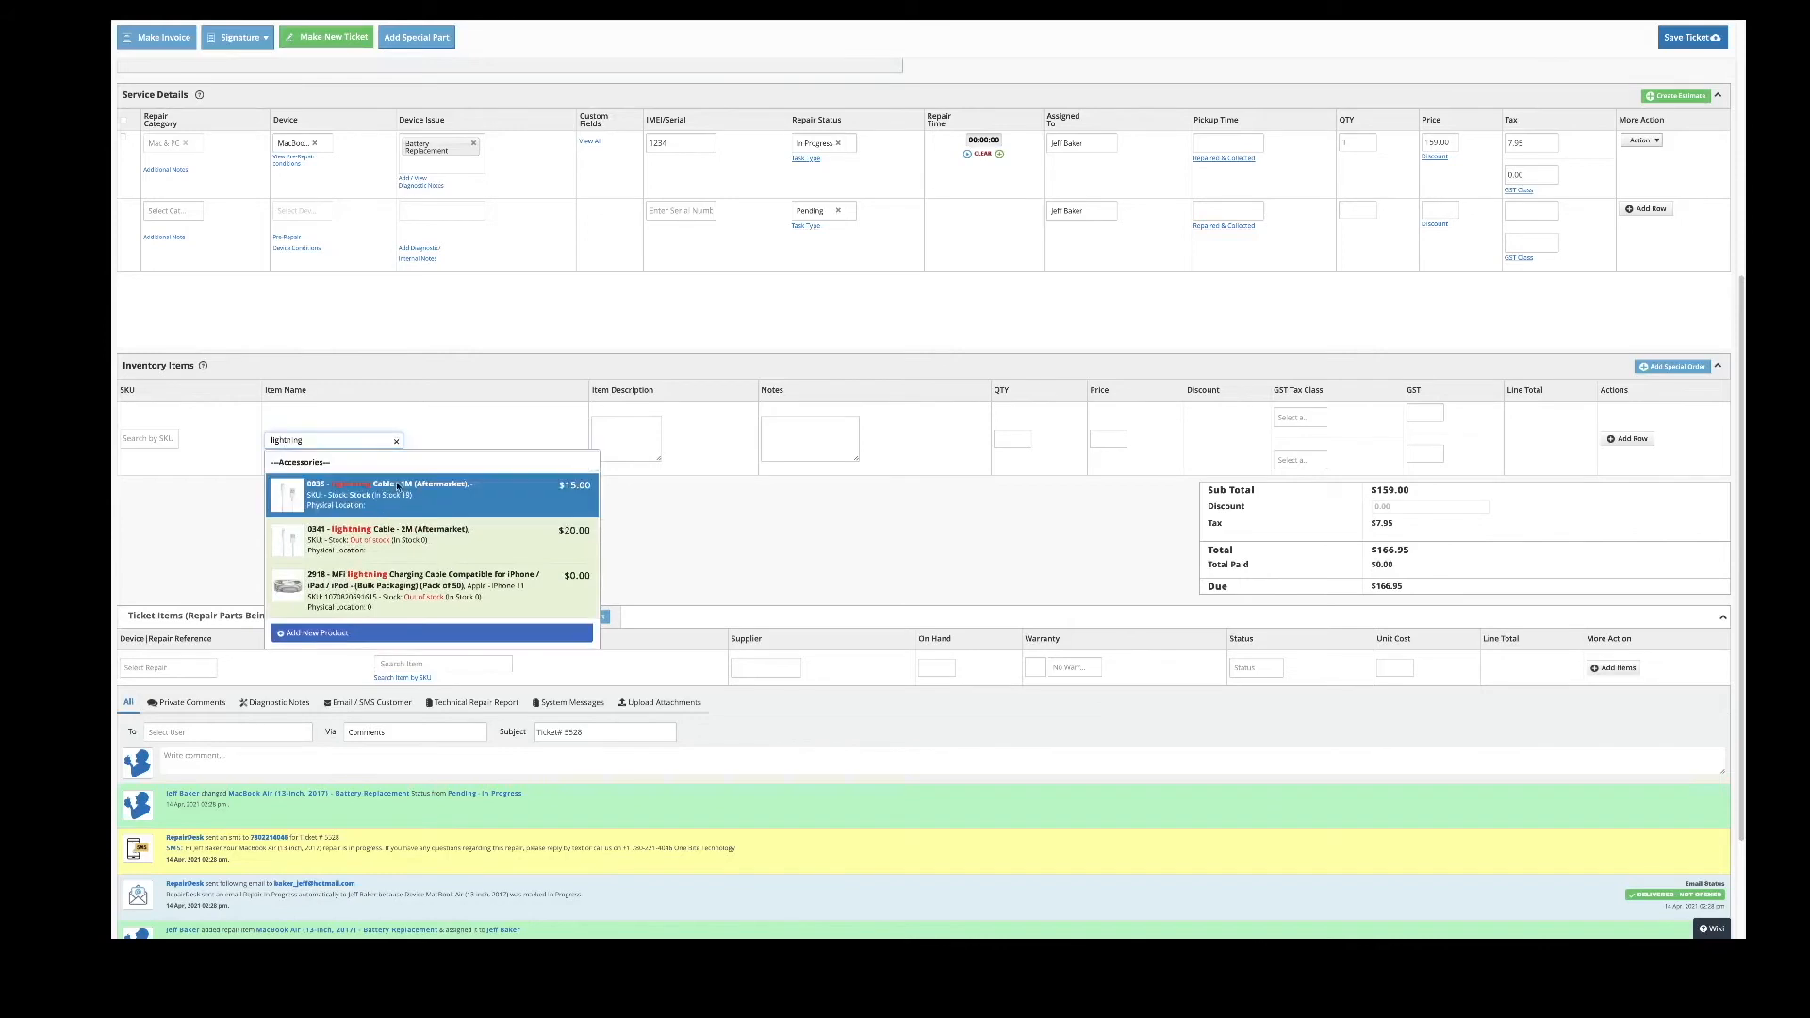
{"action": "left_click", "coordinate": [397, 488]}
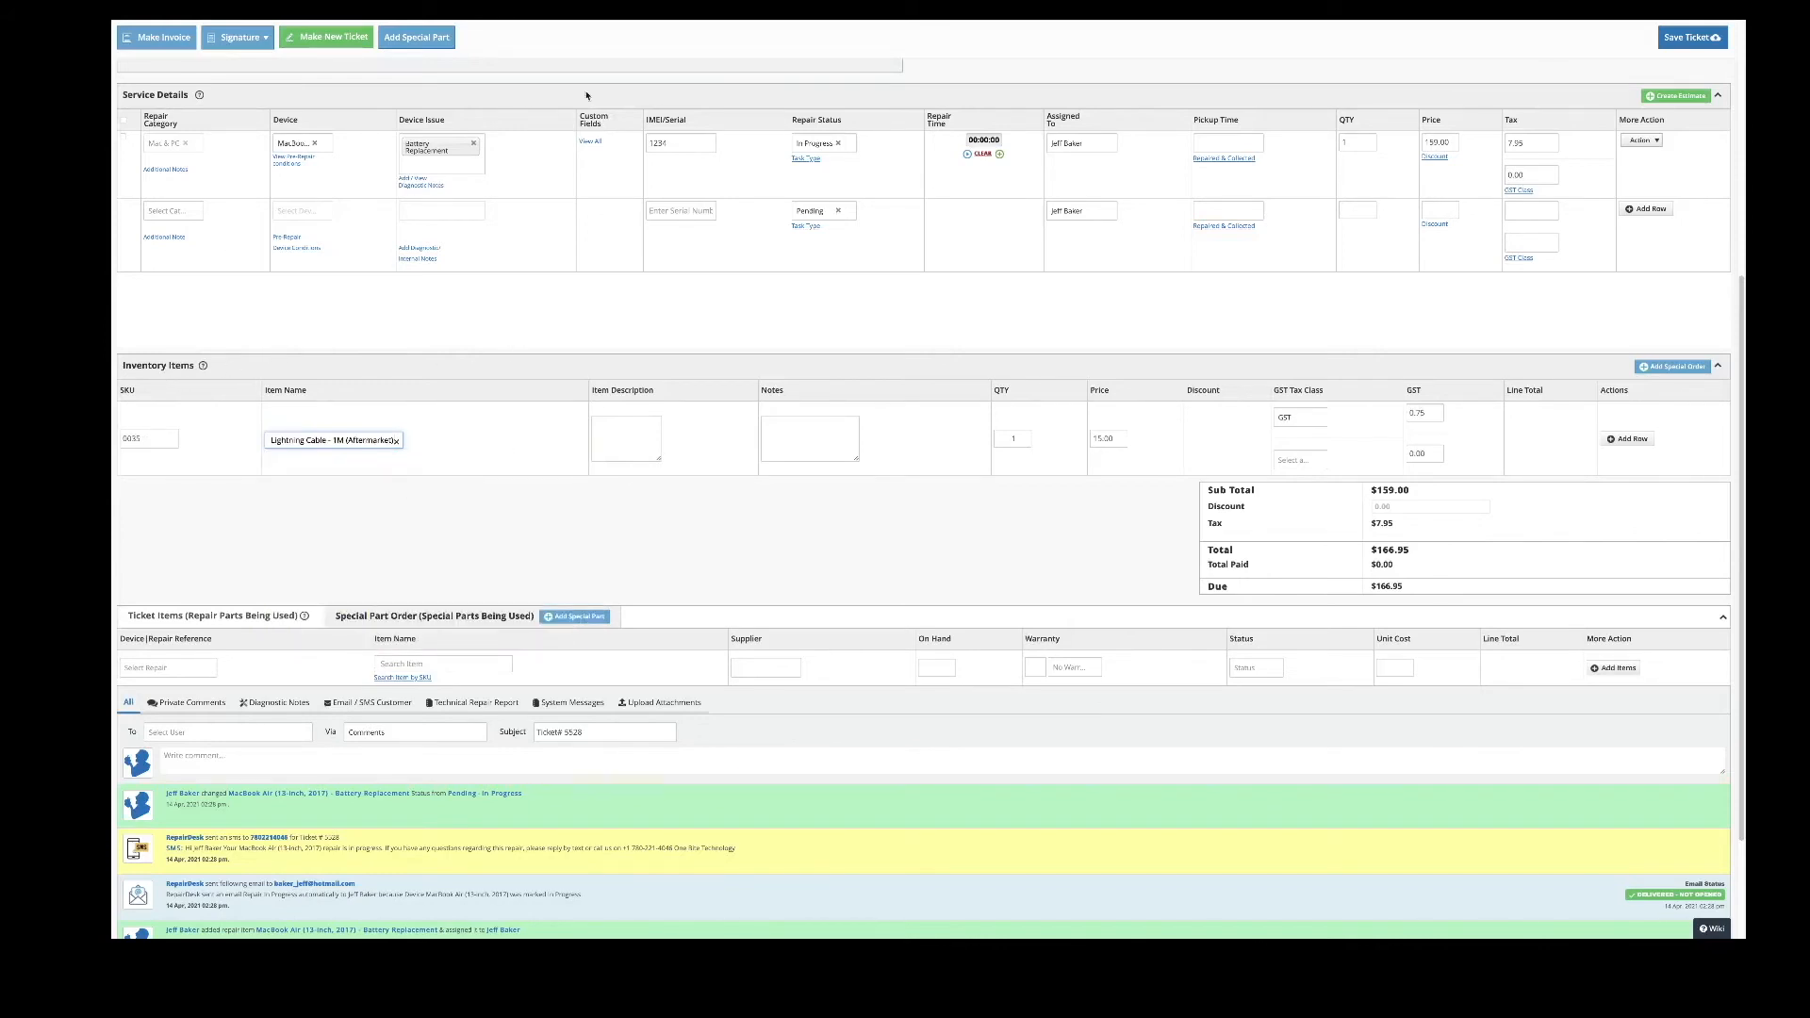
{"action": "left_click", "coordinate": [839, 429]}
{"action": "left_click_drag", "start_coordinate": [1452, 142], "coordinate": [1423, 139]}
{"action": "left_click", "coordinate": [1406, 146]}
{"action": "scroll", "coordinate": [283, 457], "scroll_direction": "down", "scroll_amount": 1}
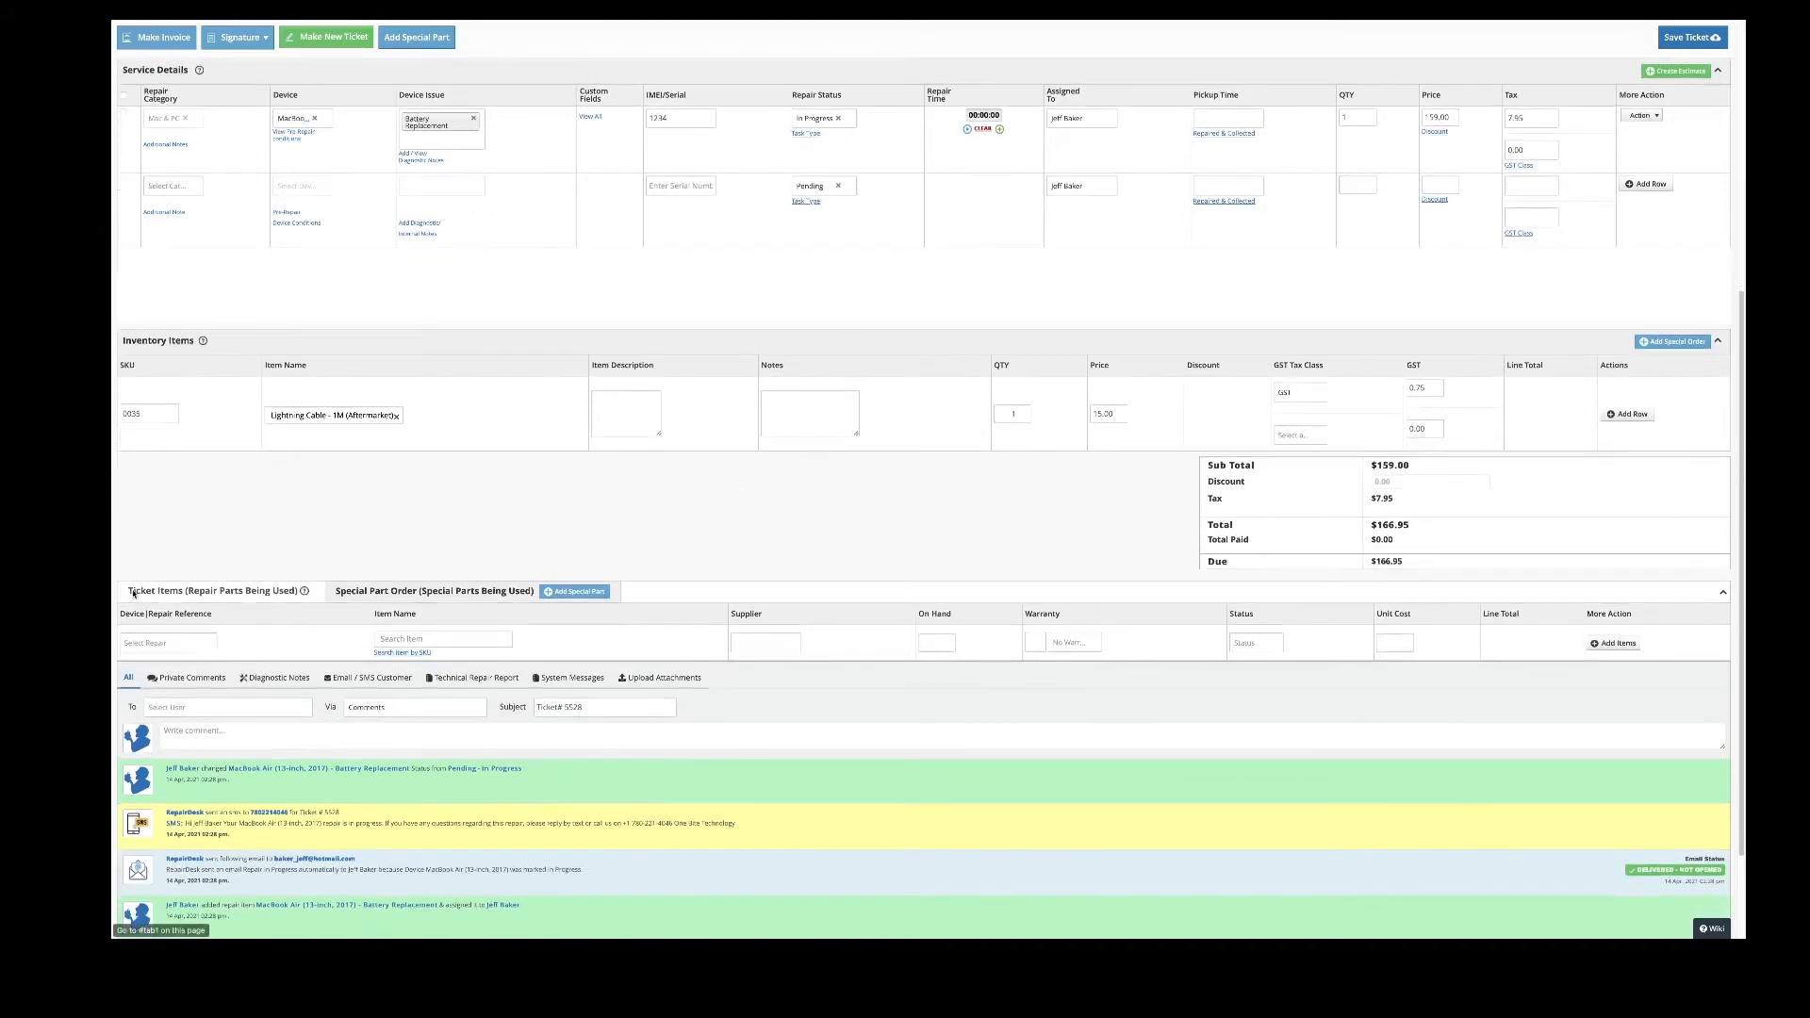
- Order the MacBook Air 13-inch battery ($54.79) for the MacBook Air repair, then save ticket 5528
{"action": "left_click", "coordinate": [191, 645]}
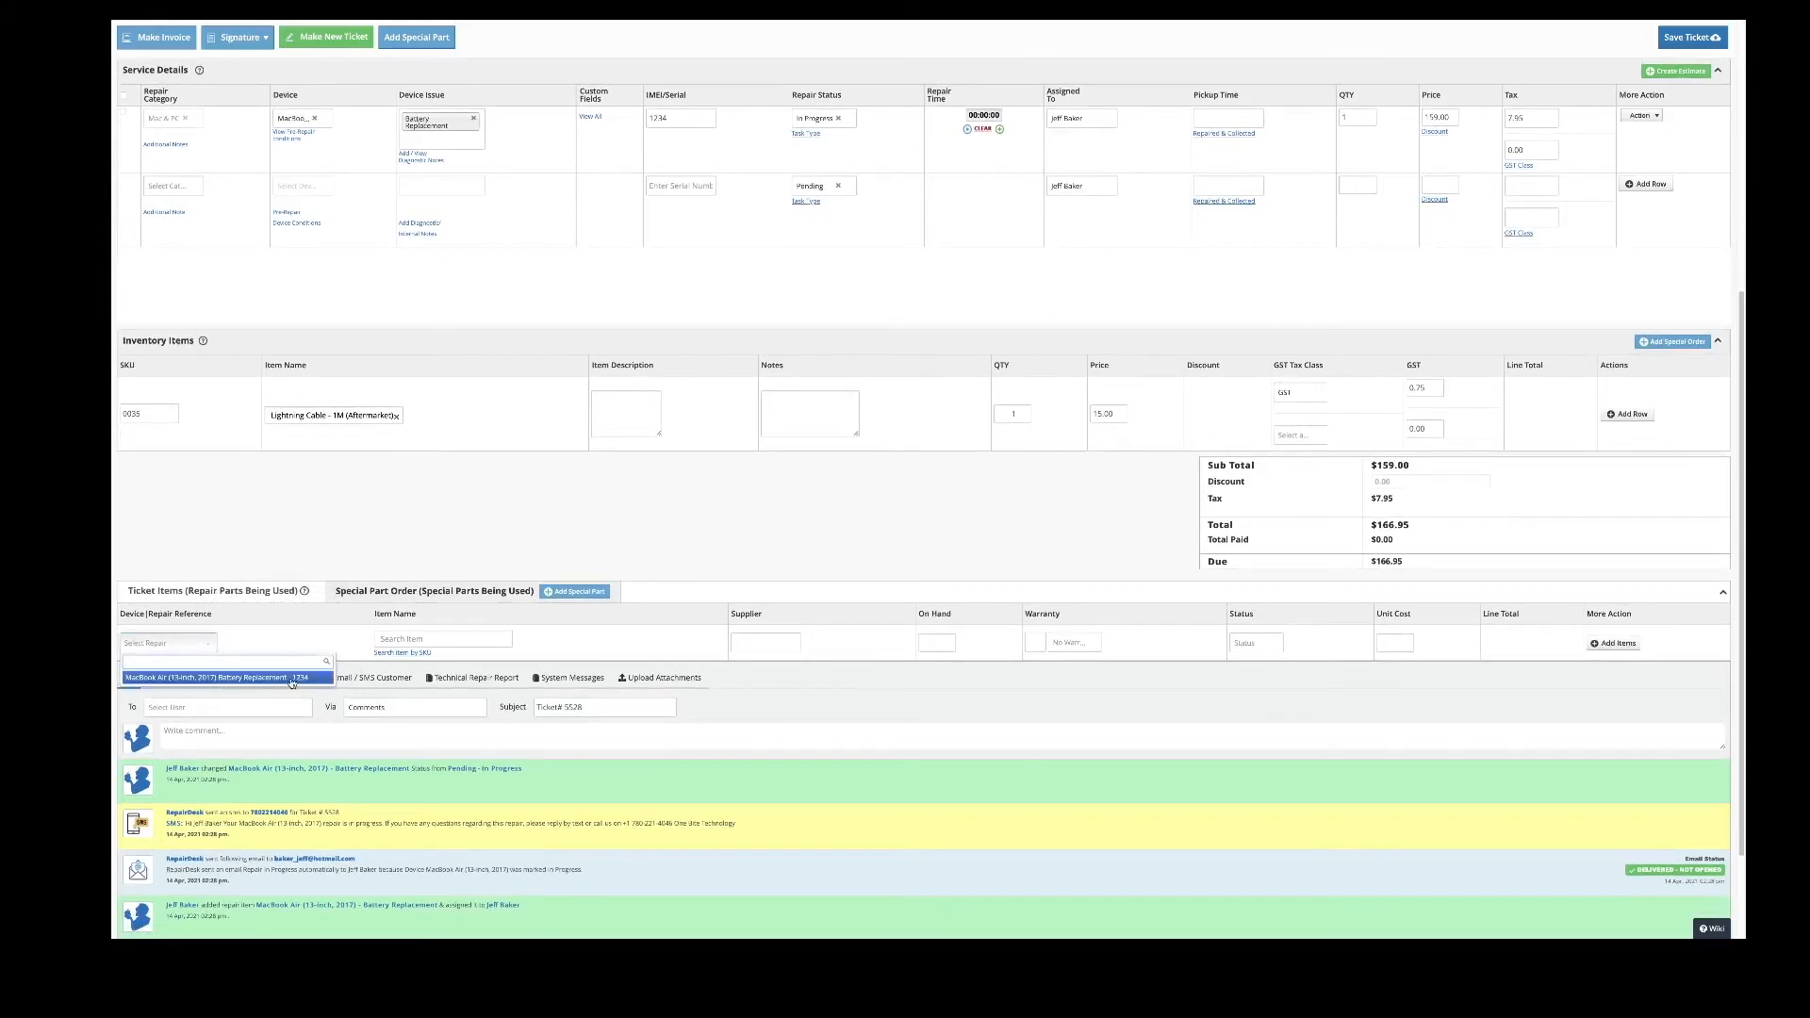
{"action": "left_click", "coordinate": [213, 679]}
{"action": "left_click", "coordinate": [407, 639]}
{"action": "type", "text": "battery - macbook air -"}
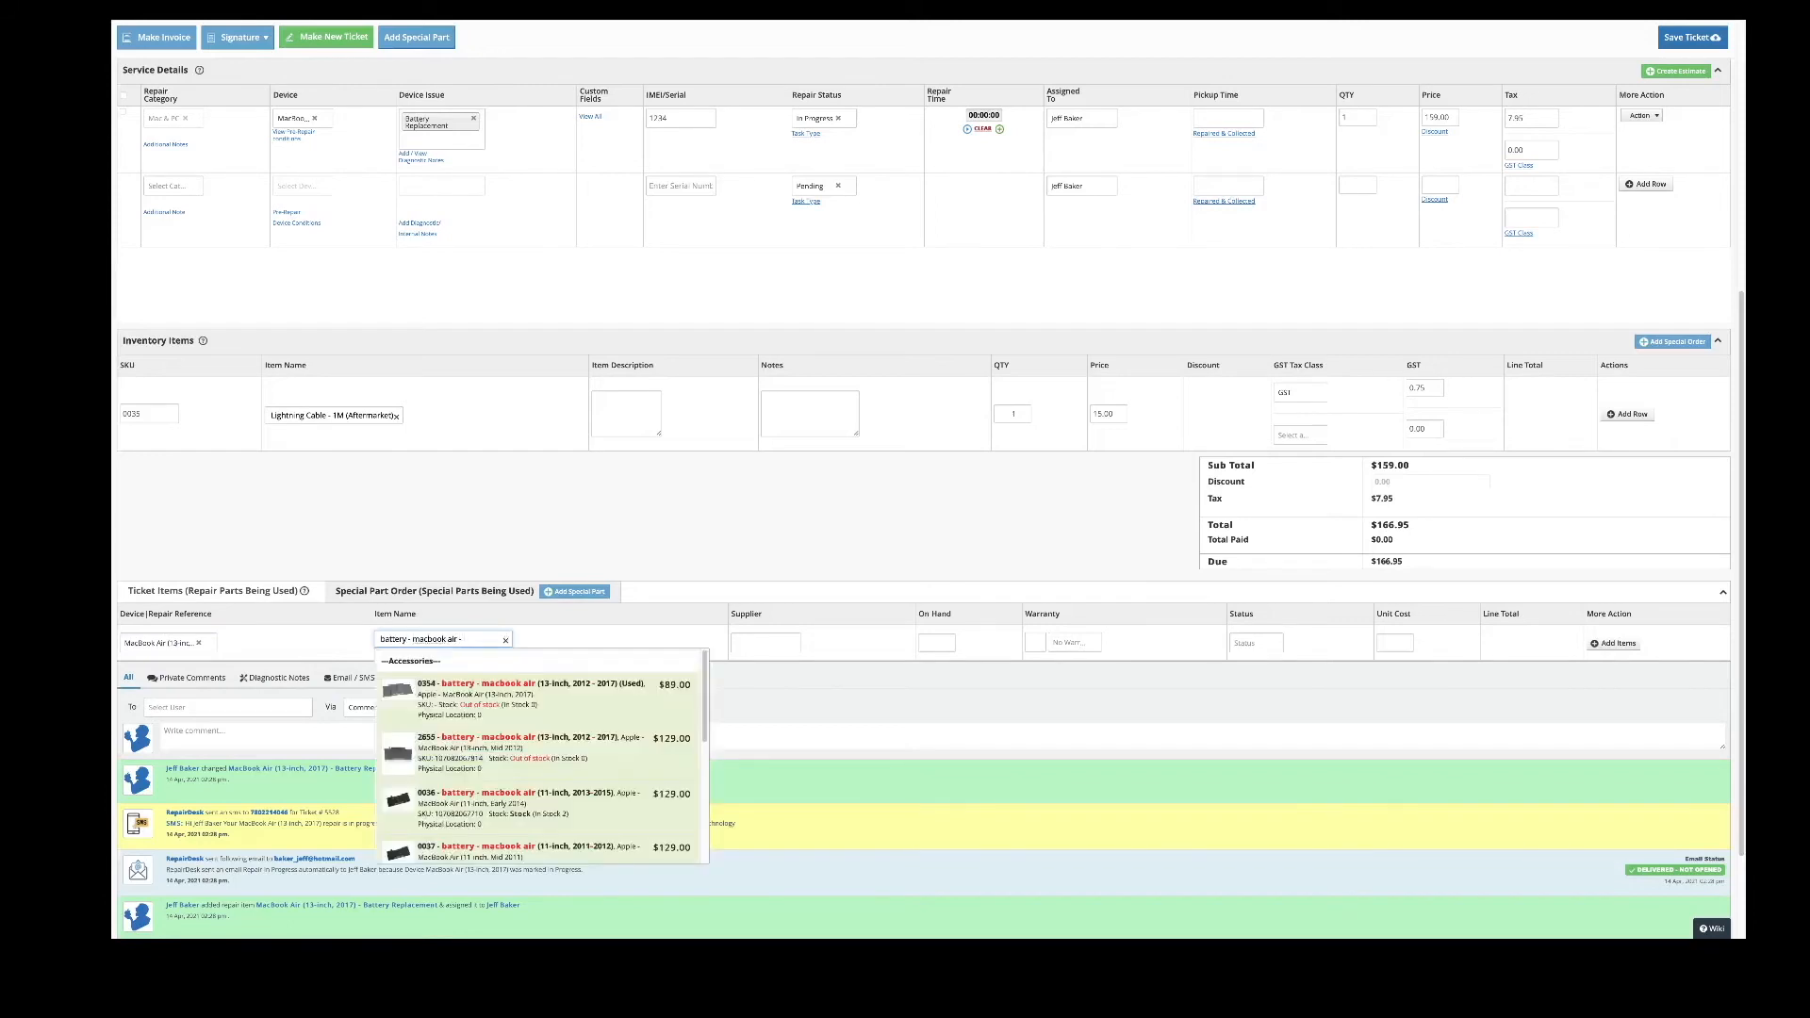
{"action": "left_click", "coordinate": [537, 744]}
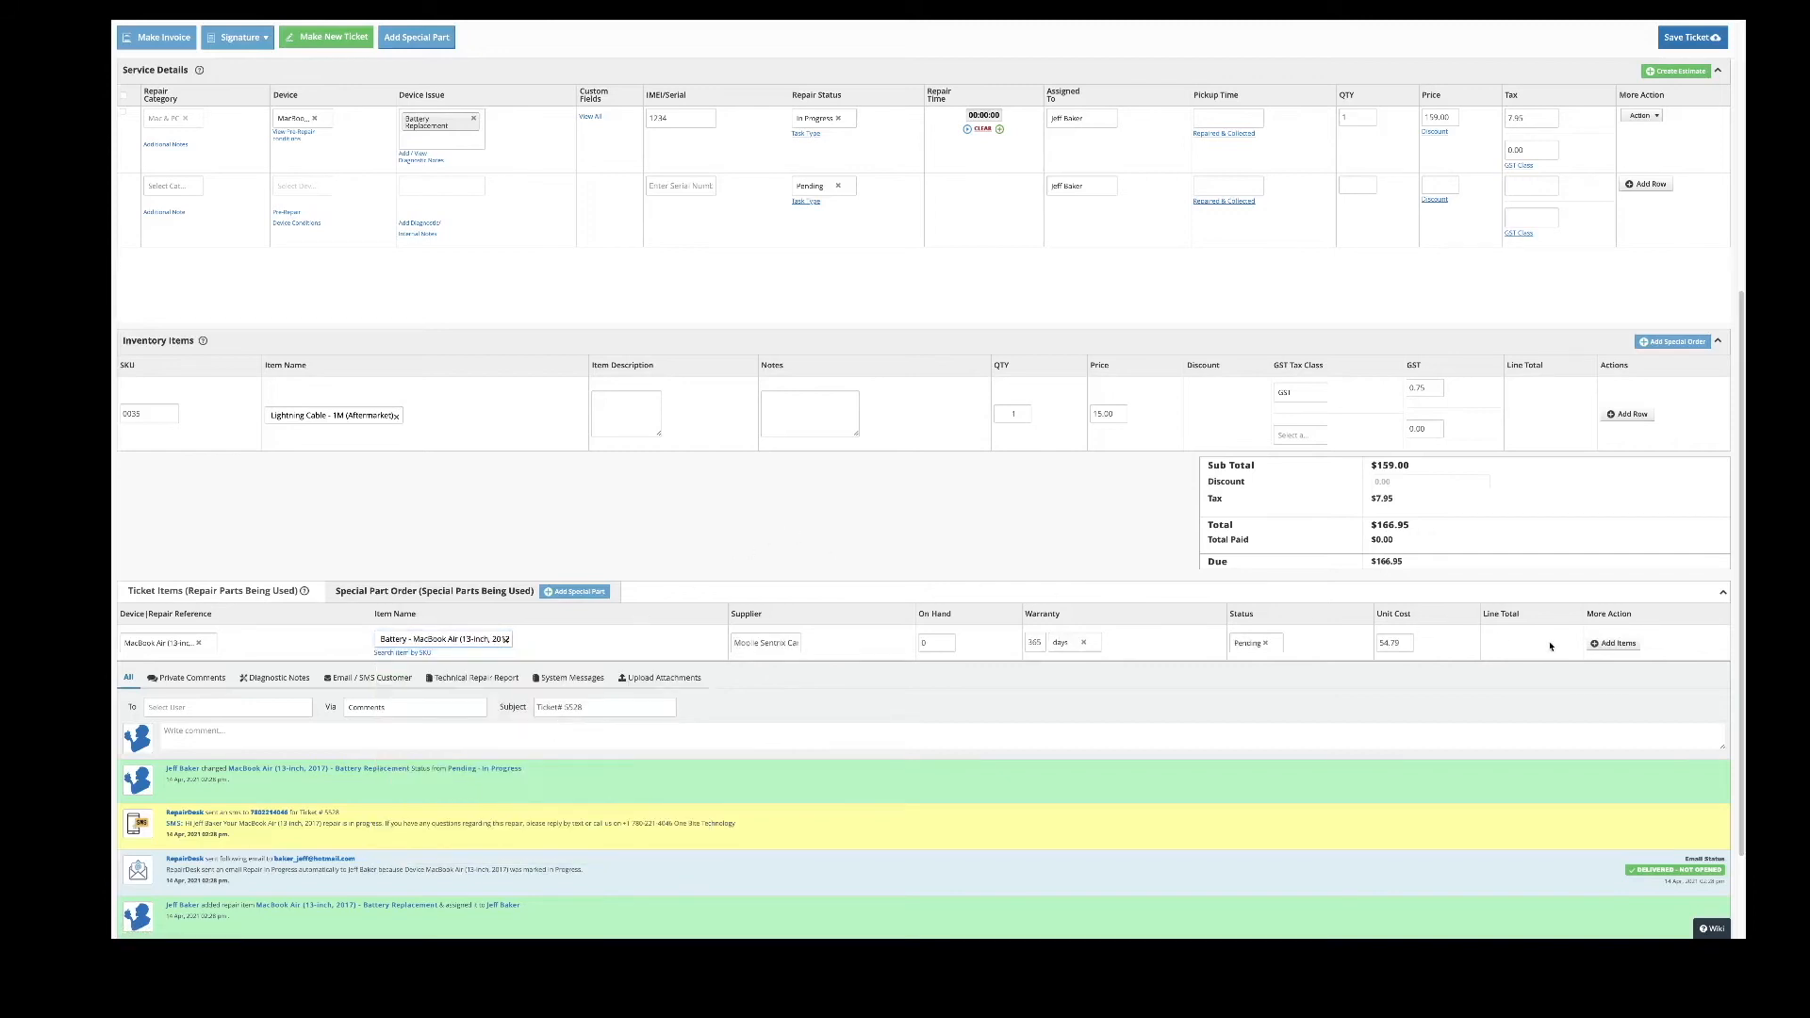
{"action": "left_click", "coordinate": [1611, 644]}
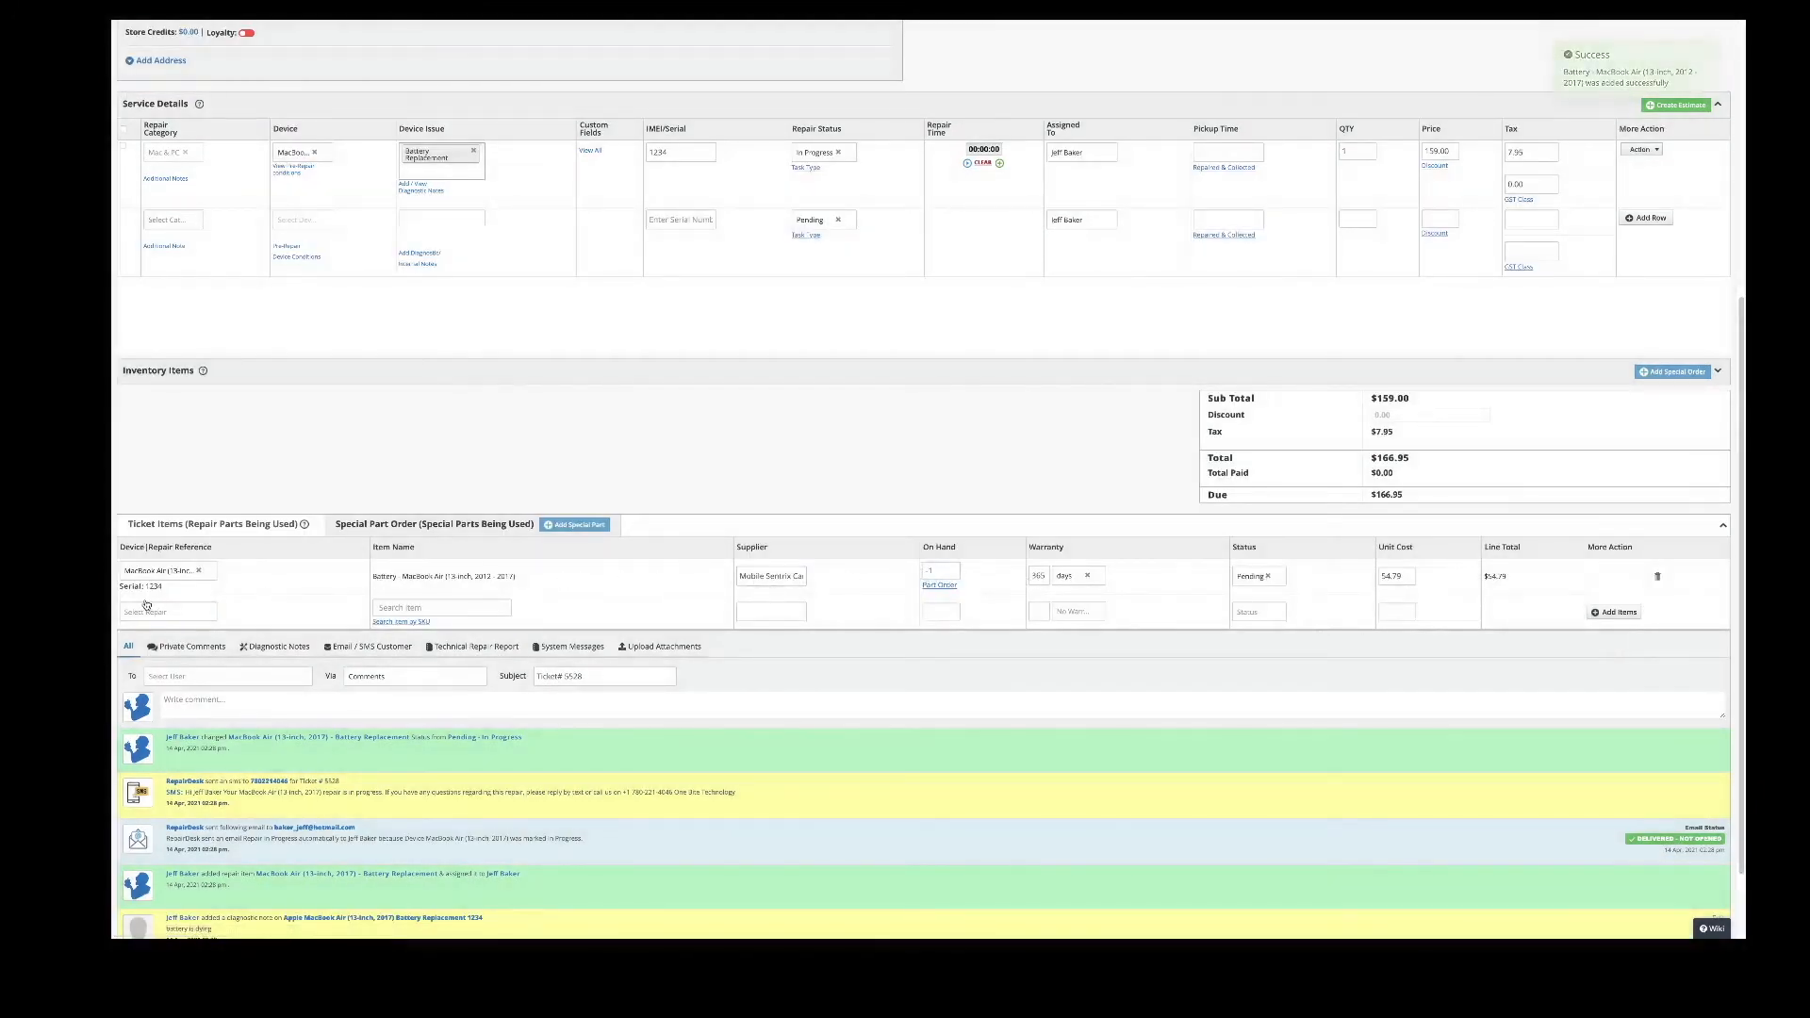
{"action": "scroll", "coordinate": [274, 577], "scroll_direction": "up", "scroll_amount": 2}
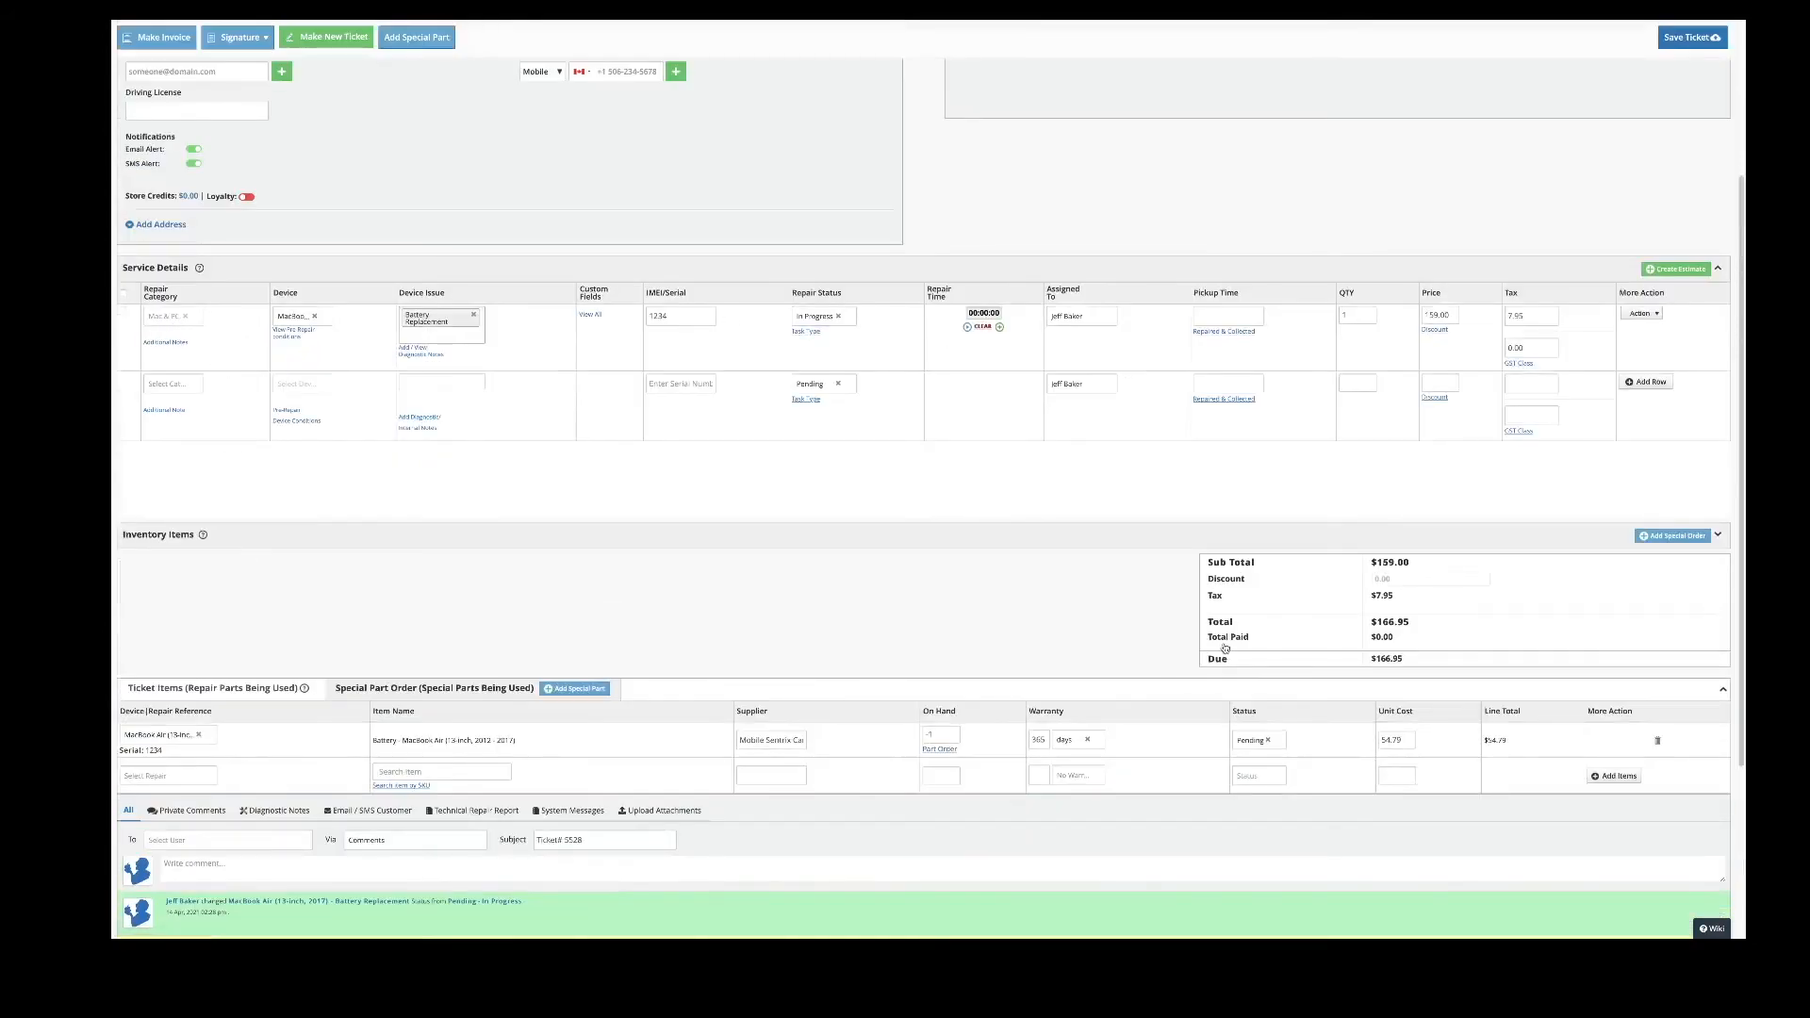
{"action": "left_click", "coordinate": [1692, 38]}
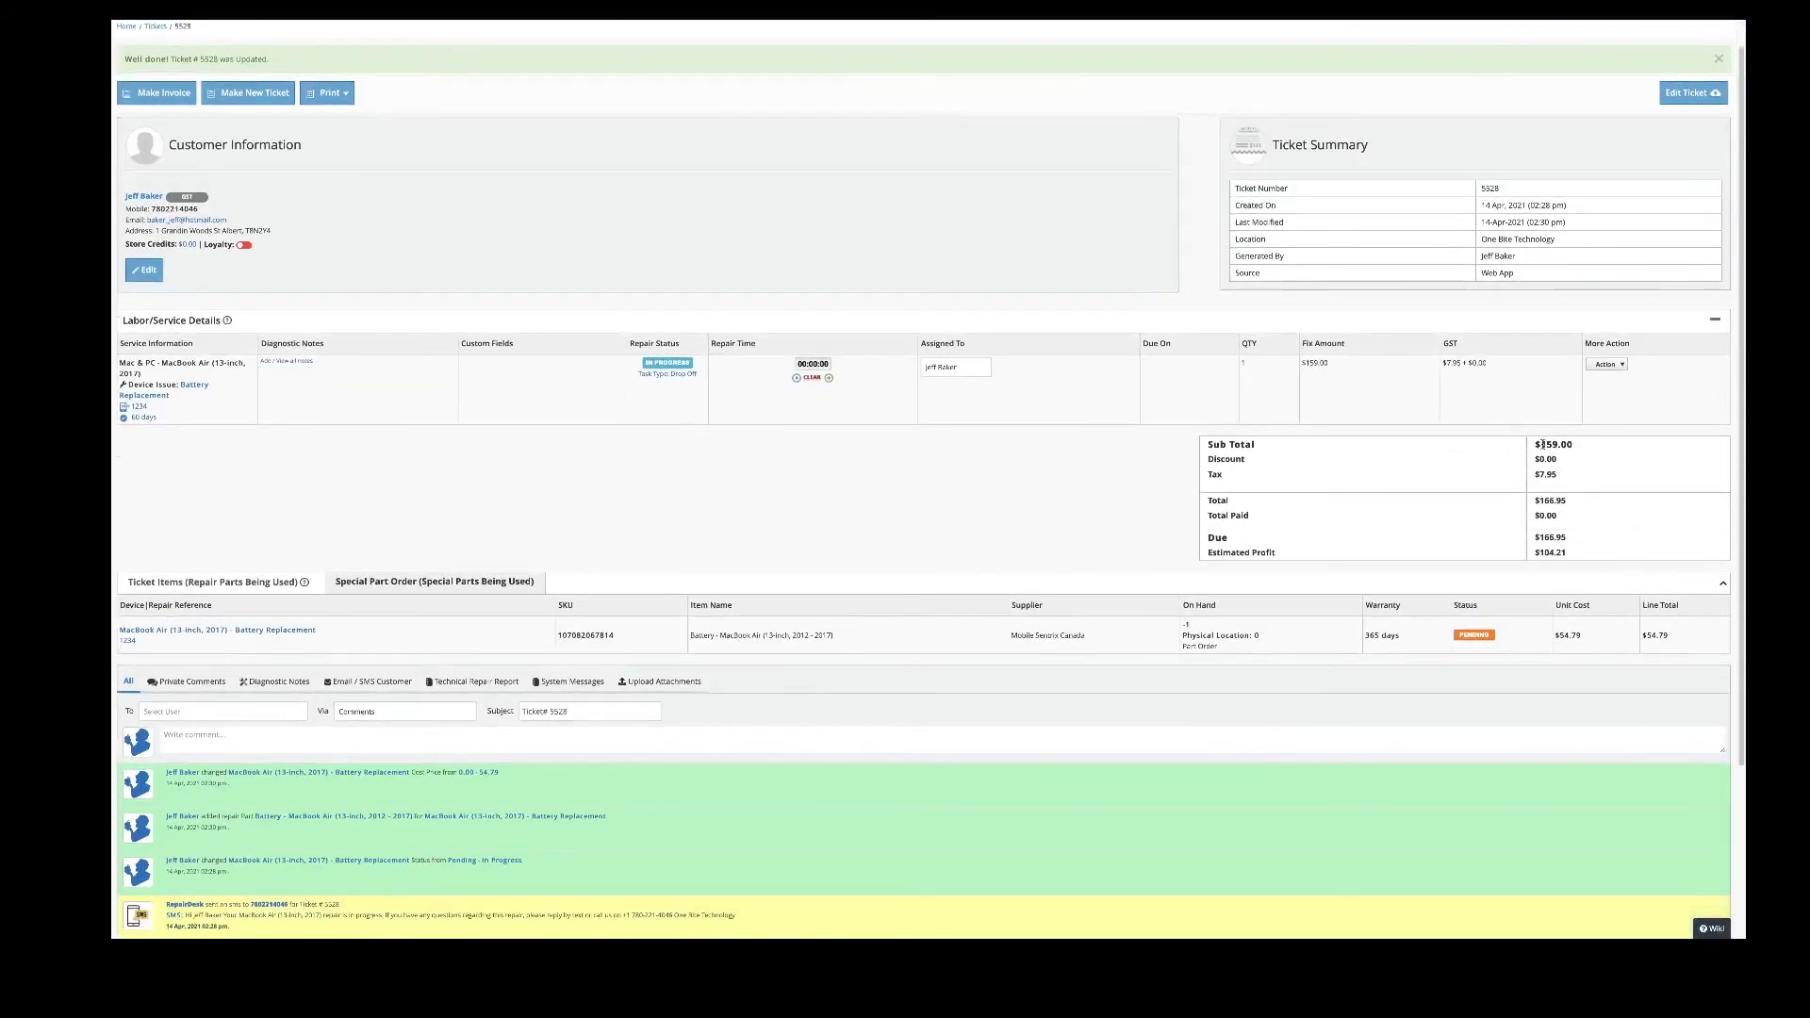
- Reopen ticket 5528 in edit view and close the purchase order prompt for the 54.79 battery part
{"action": "left_click_drag", "start_coordinate": [1544, 444], "coordinate": [1572, 444]}
{"action": "scroll", "coordinate": [1128, 536], "scroll_direction": "down", "scroll_amount": 1}
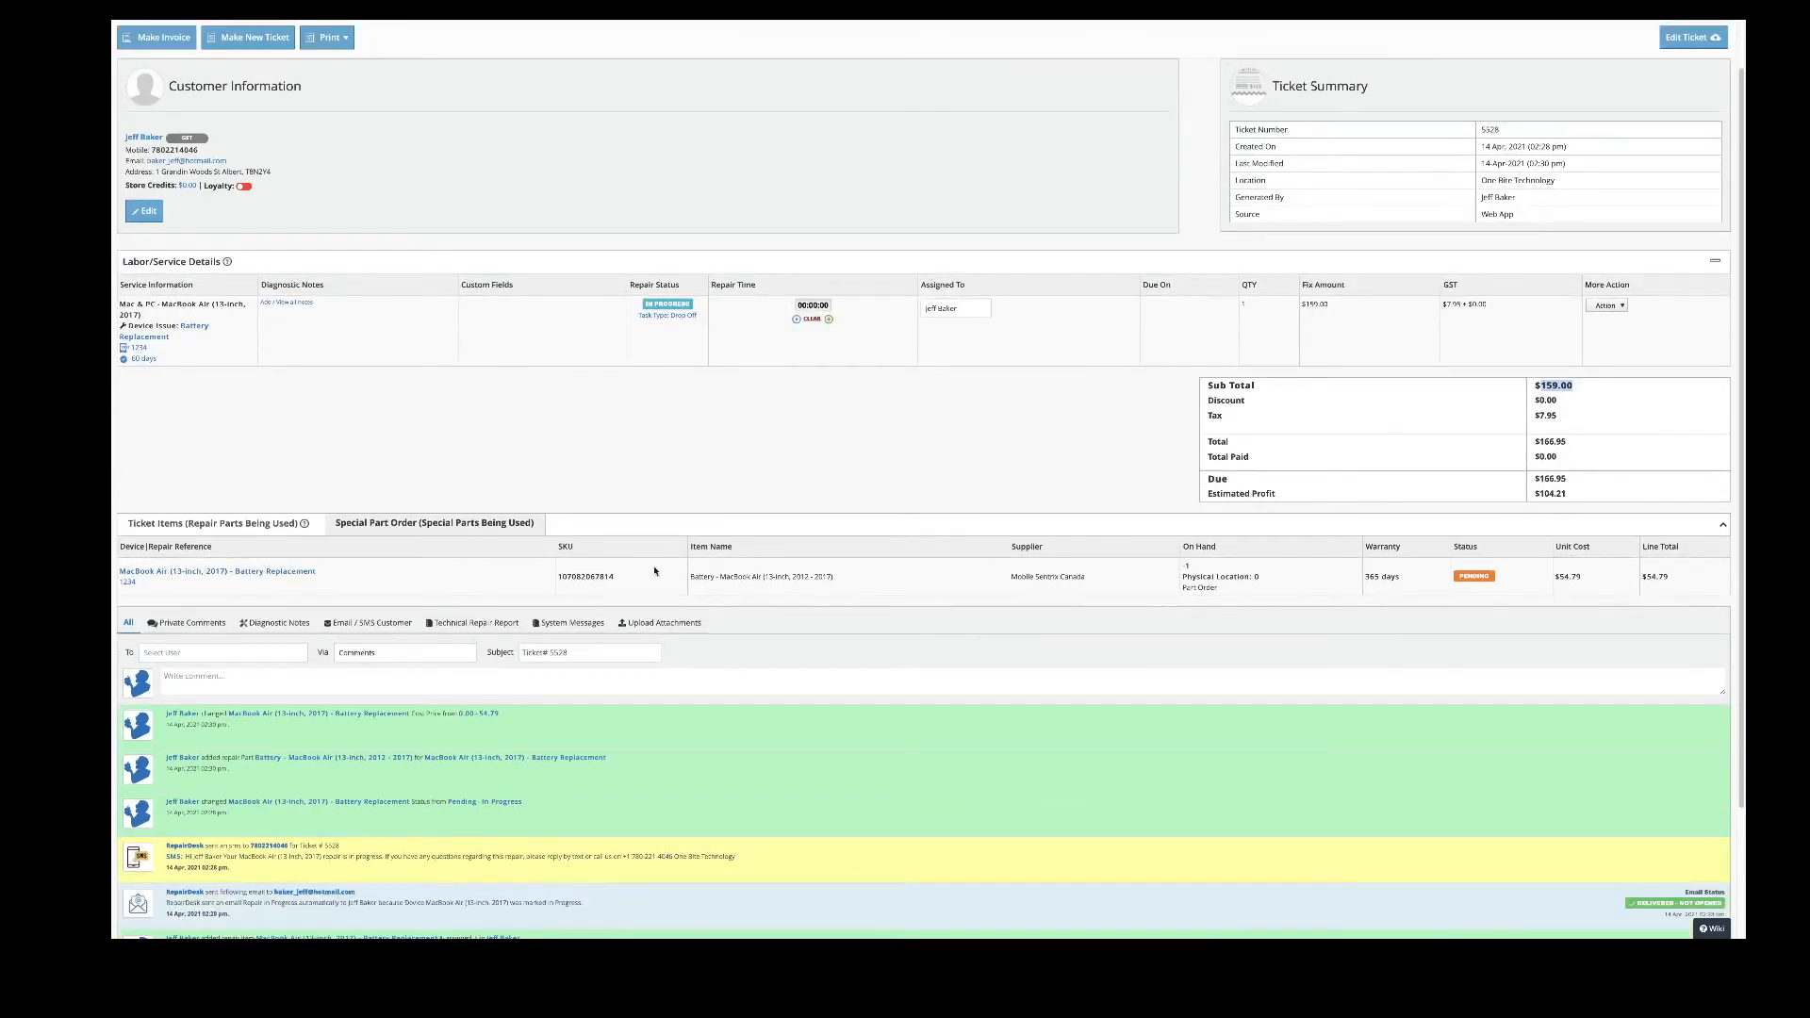
{"action": "left_click", "coordinate": [1700, 41]}
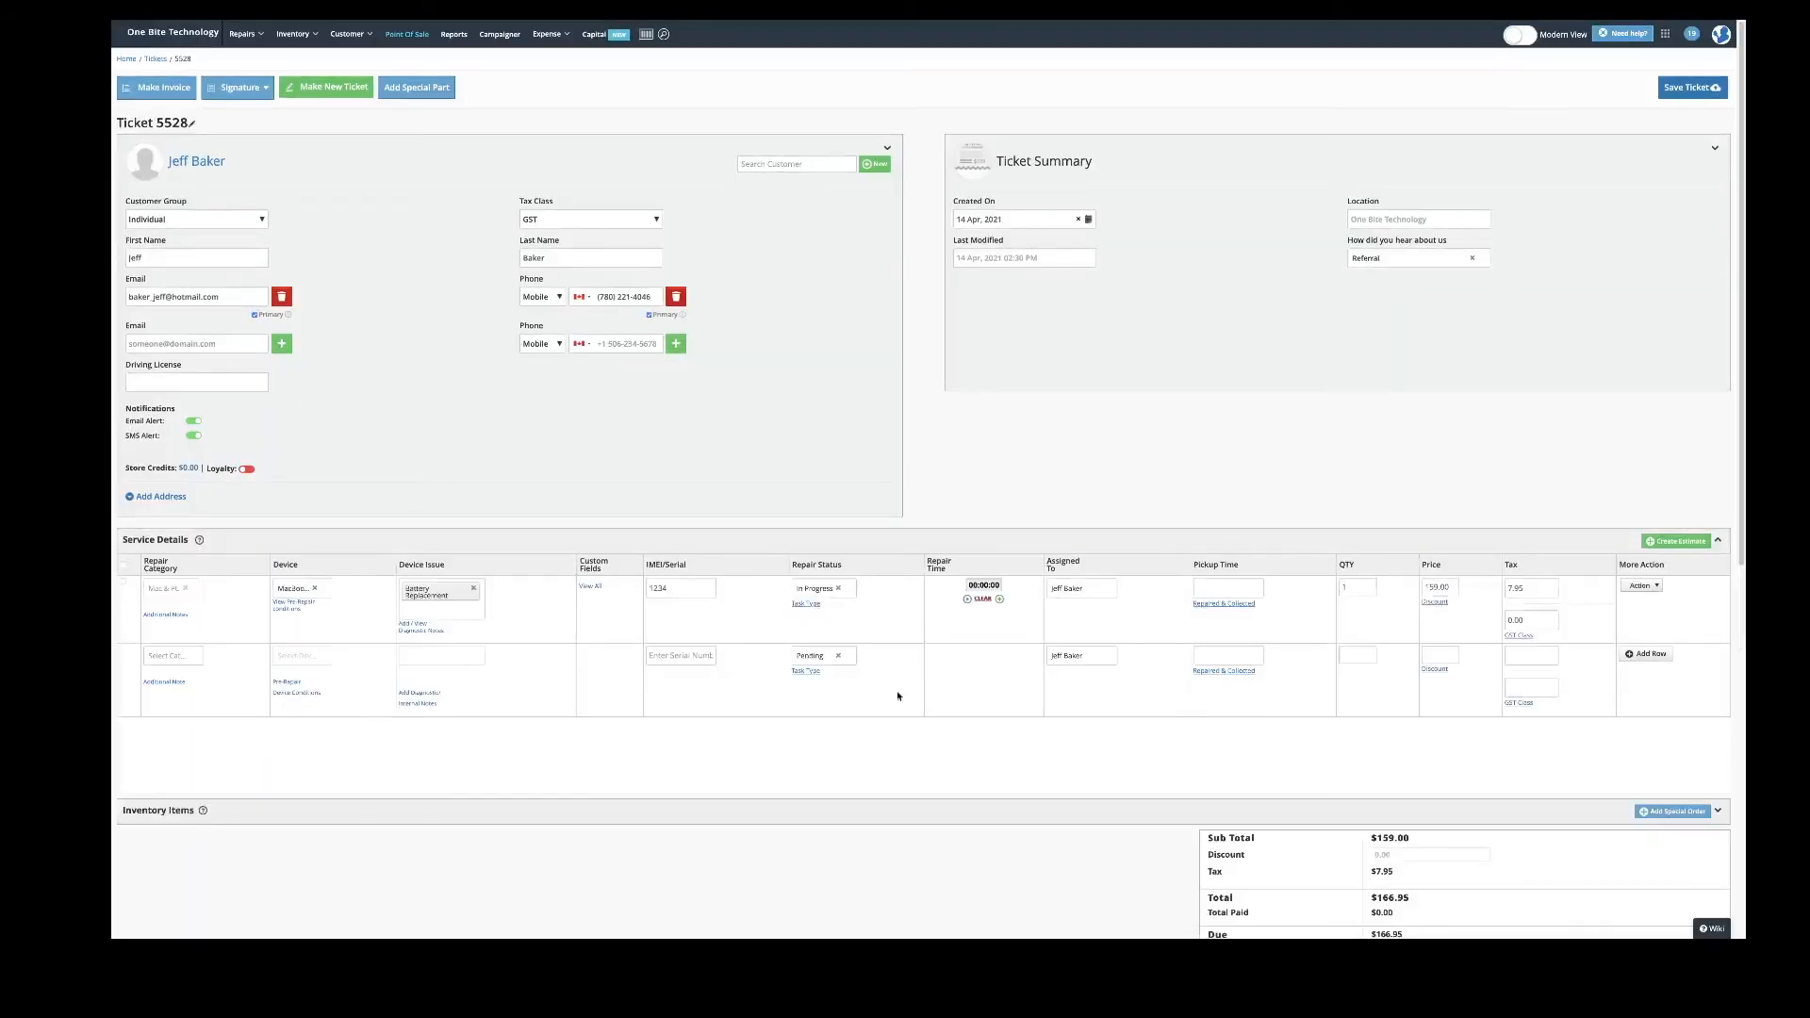
{"action": "scroll", "coordinate": [863, 707], "scroll_direction": "down", "scroll_amount": 6}
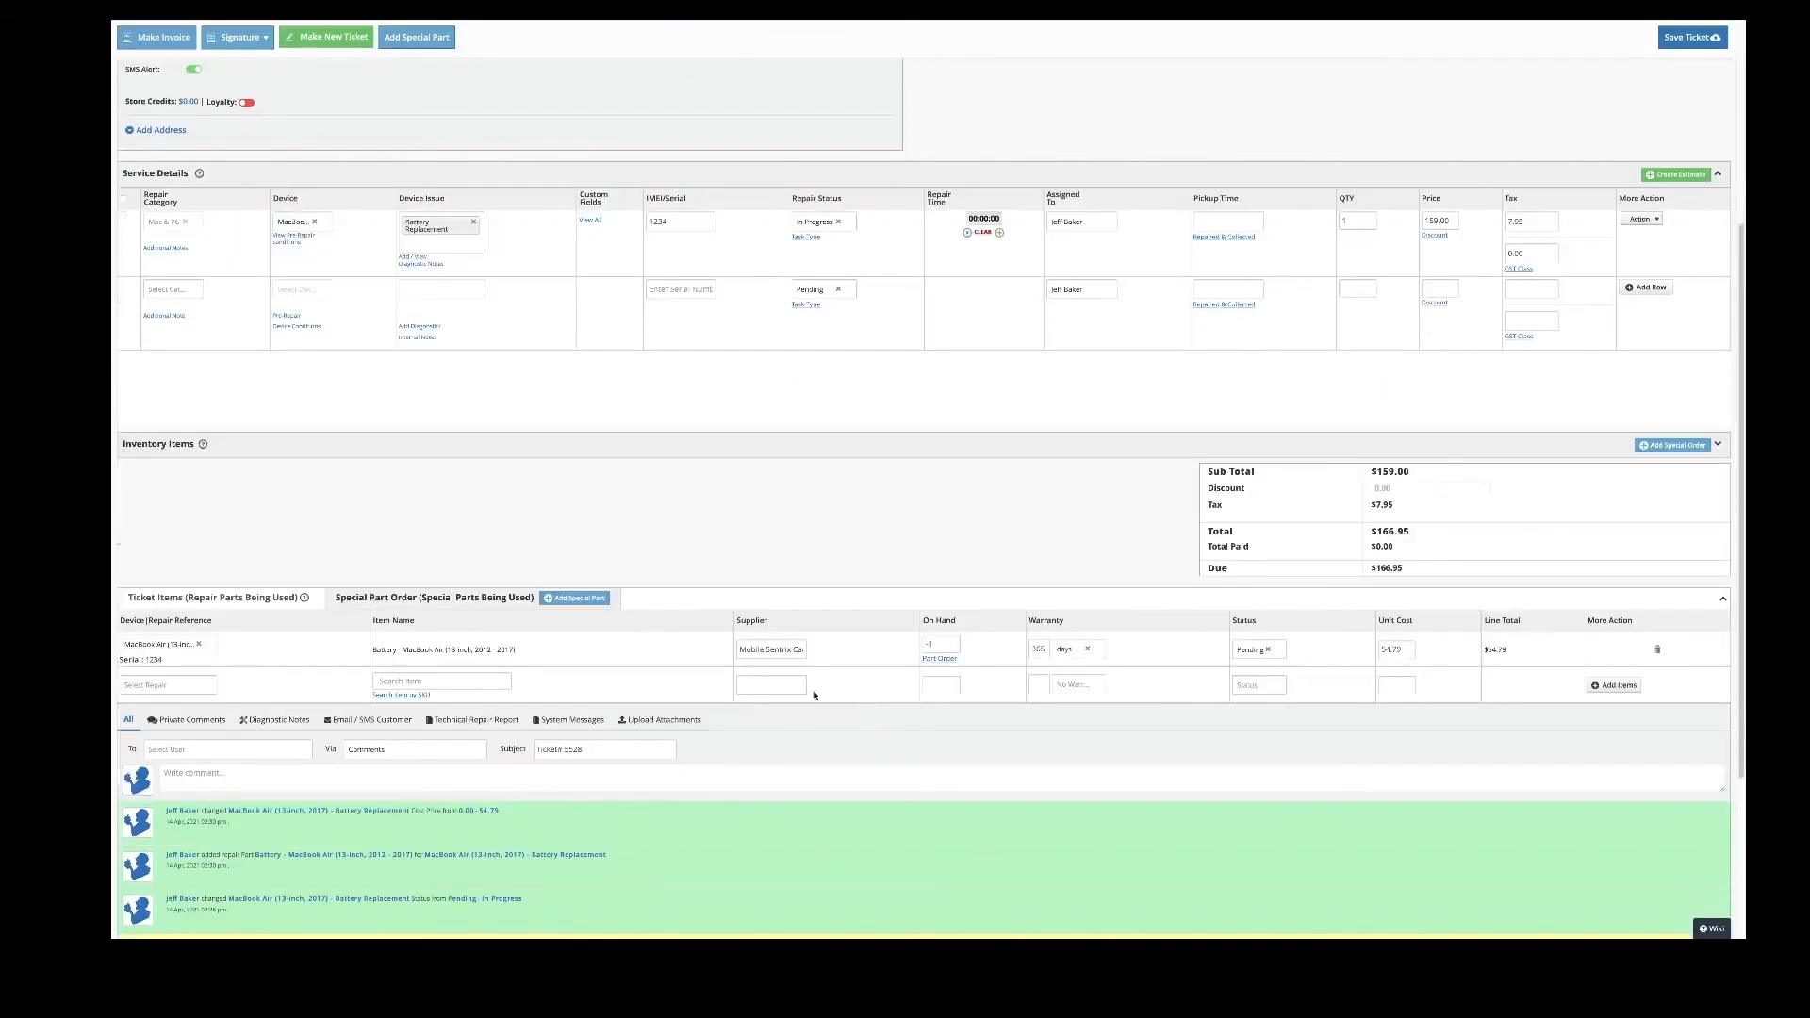
{"action": "left_click", "coordinate": [940, 659]}
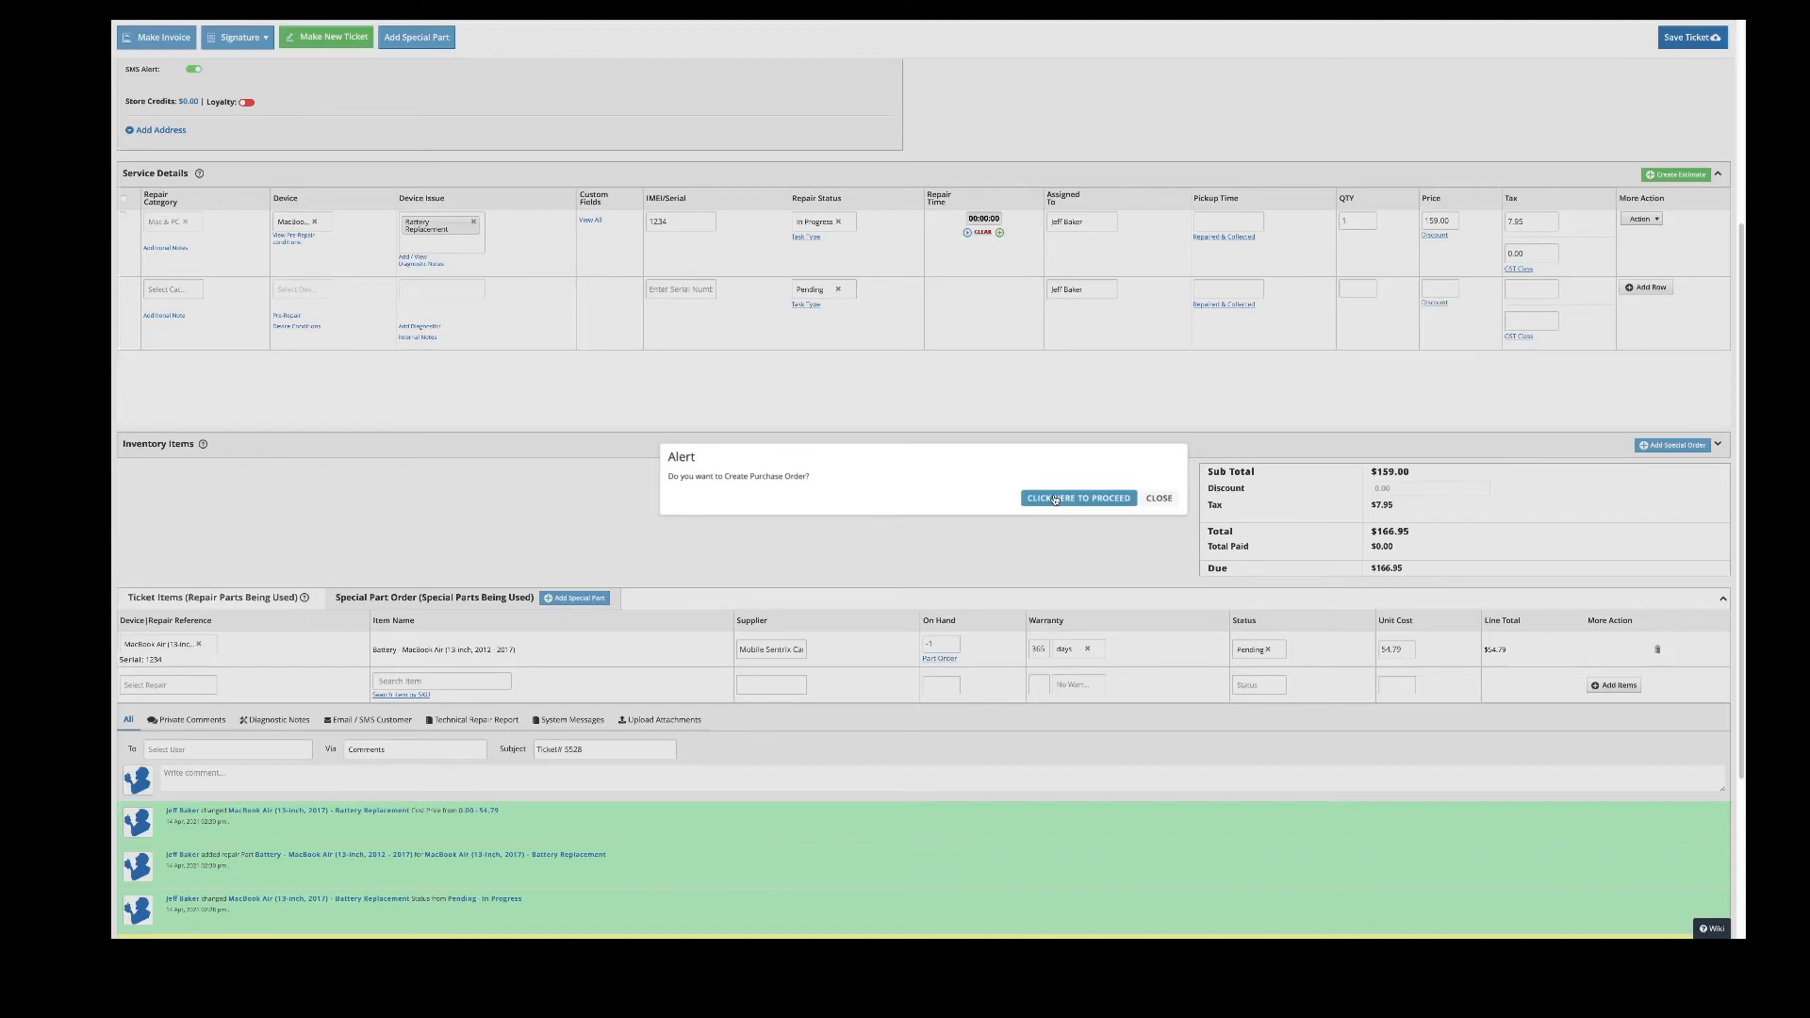
{"action": "left_click", "coordinate": [1163, 499]}
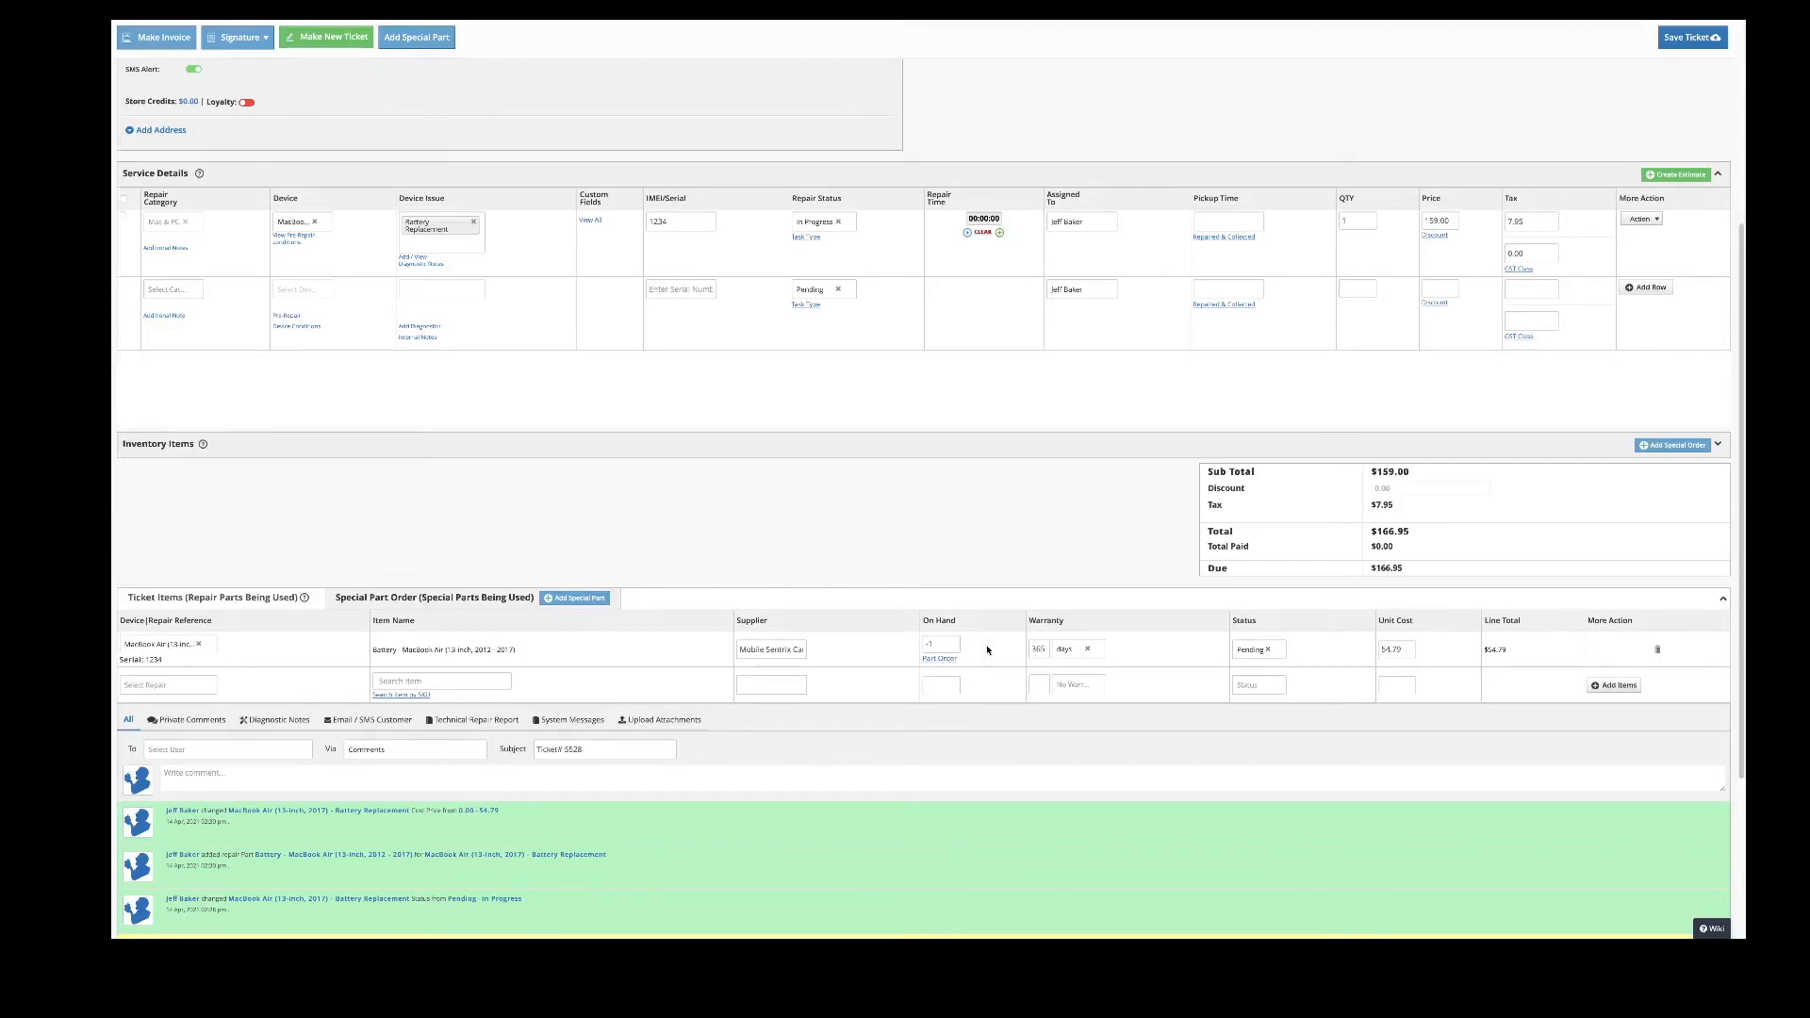
{"action": "scroll", "coordinate": [987, 649], "scroll_direction": "up", "scroll_amount": 5}
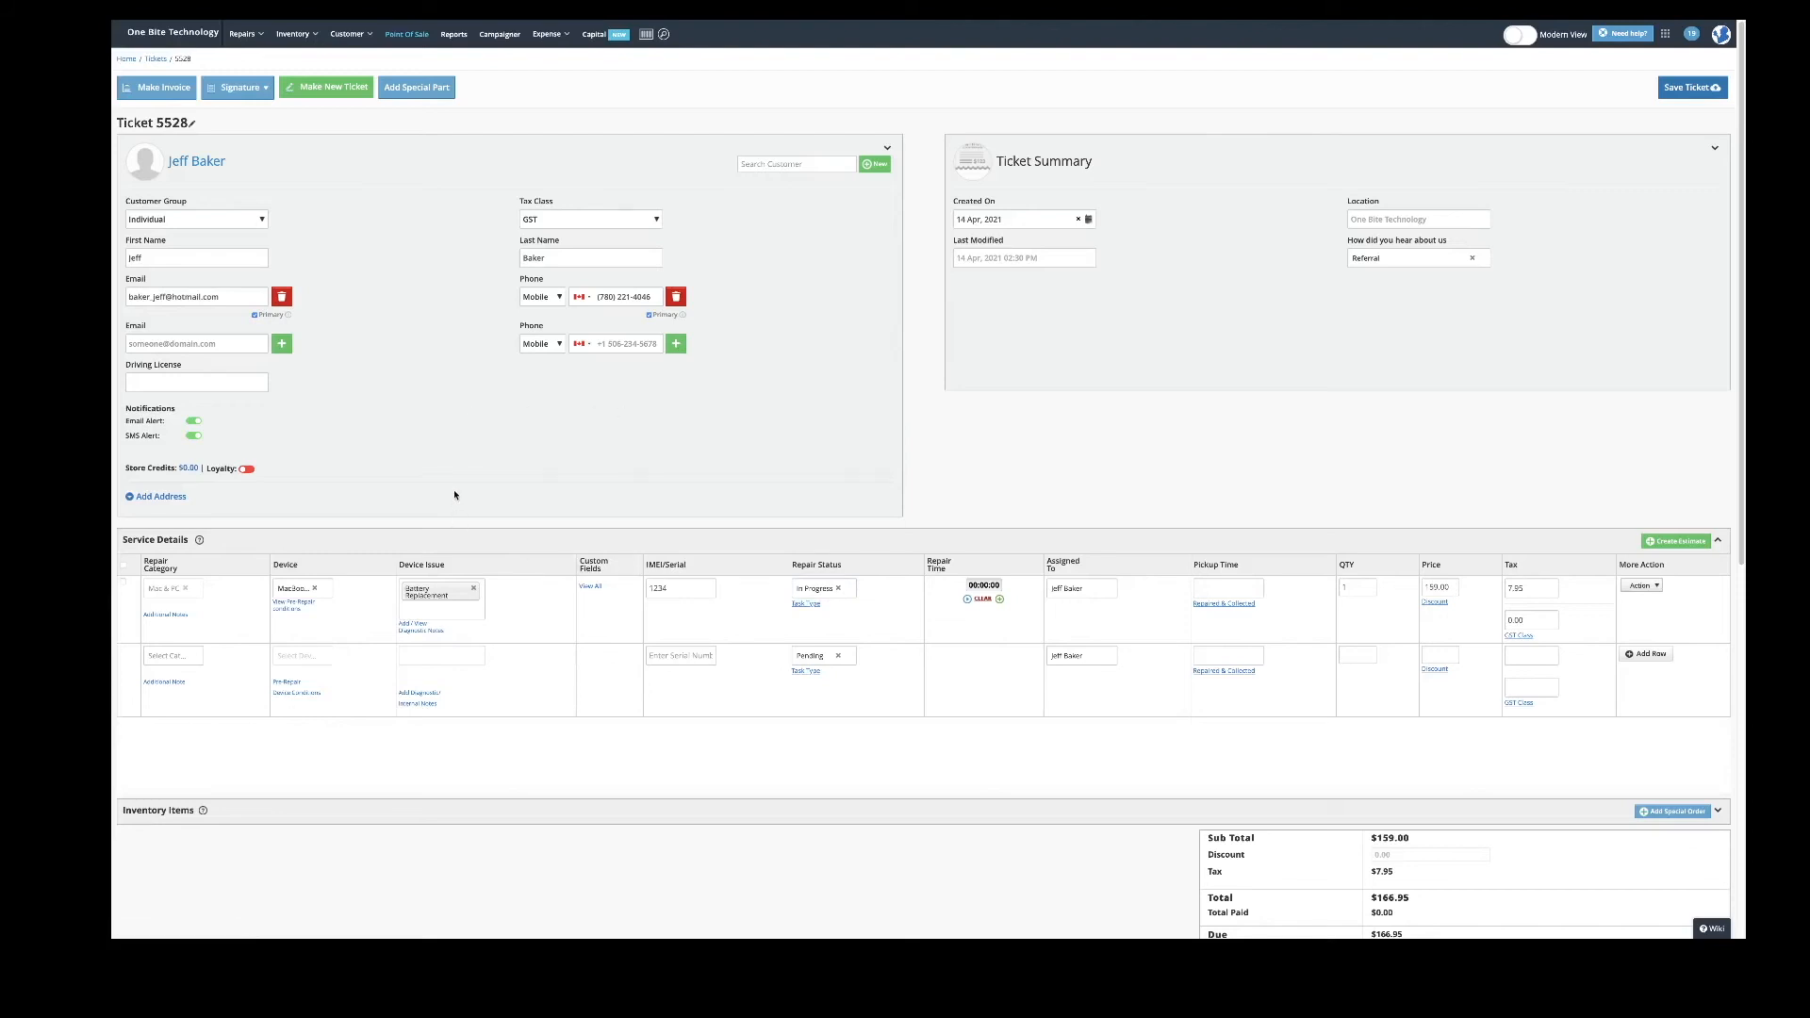
- Select only the battery replacement service row and create an estimate for it
{"action": "left_click", "coordinate": [123, 568]}
{"action": "left_click", "coordinate": [123, 567]}
{"action": "left_click", "coordinate": [123, 585]}
{"action": "left_click", "coordinate": [1666, 544]}
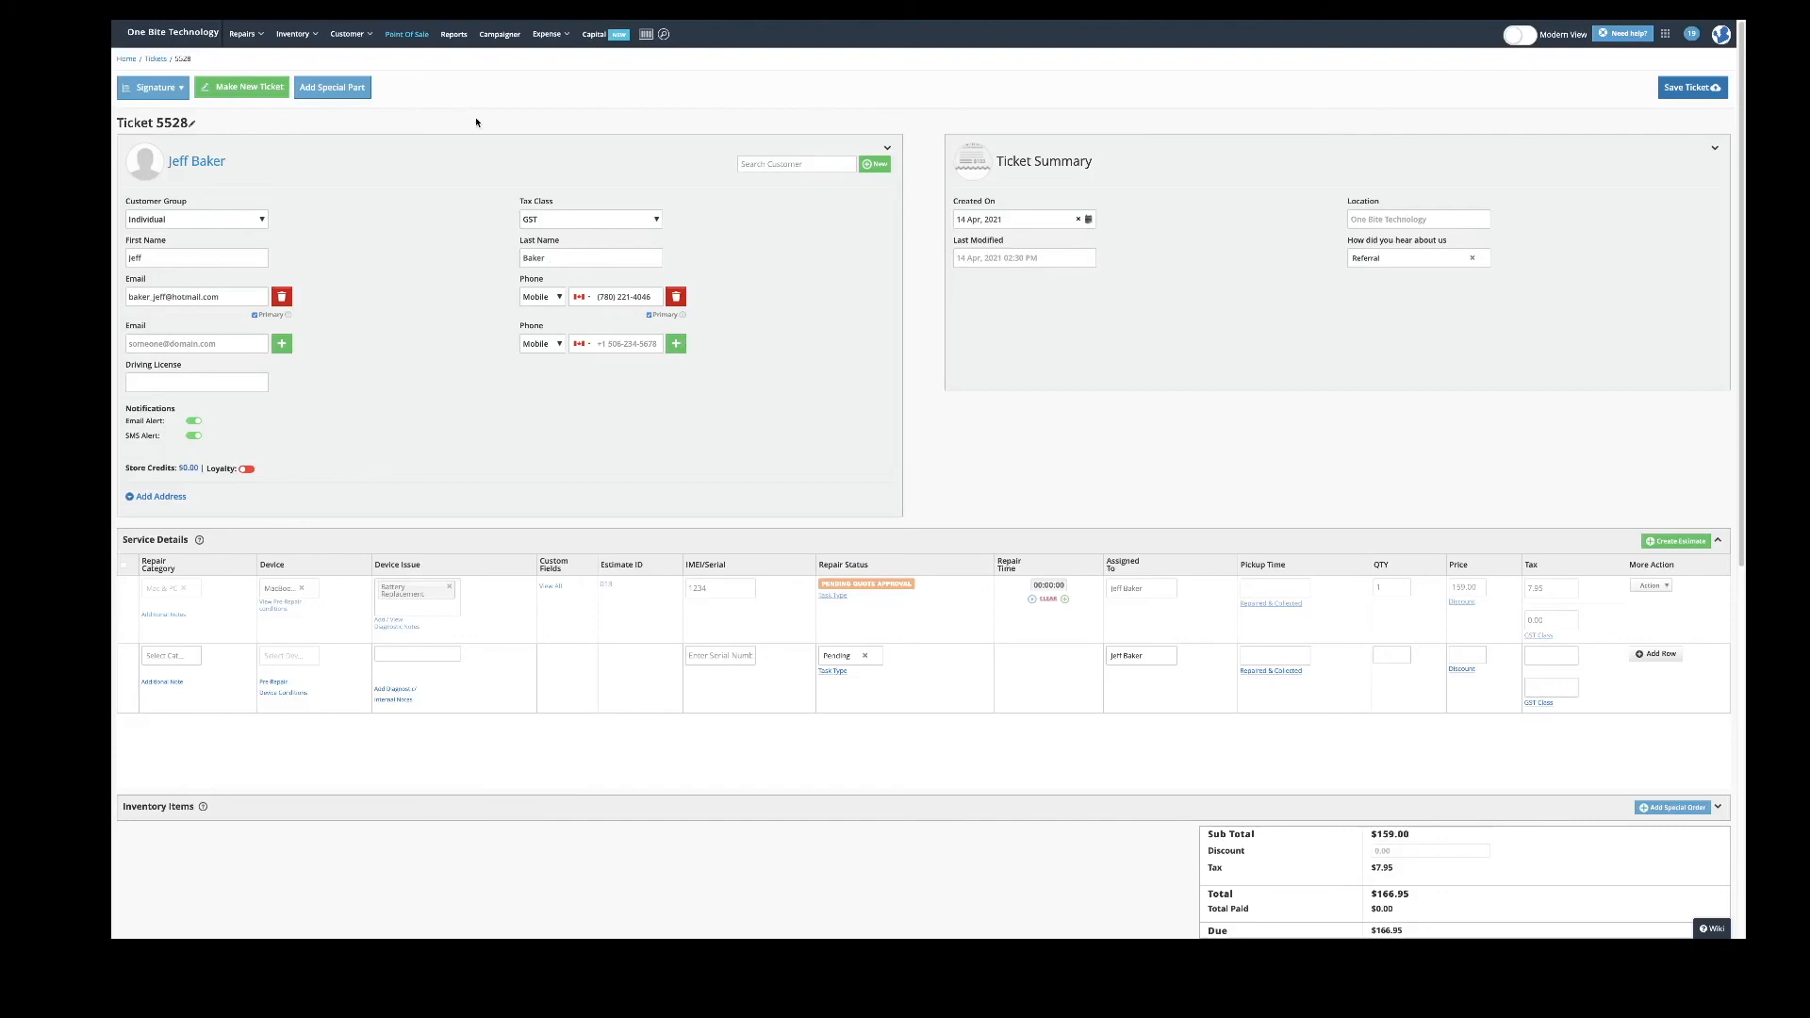
{"action": "scroll", "coordinate": [622, 273], "scroll_direction": "down", "scroll_amount": 6}
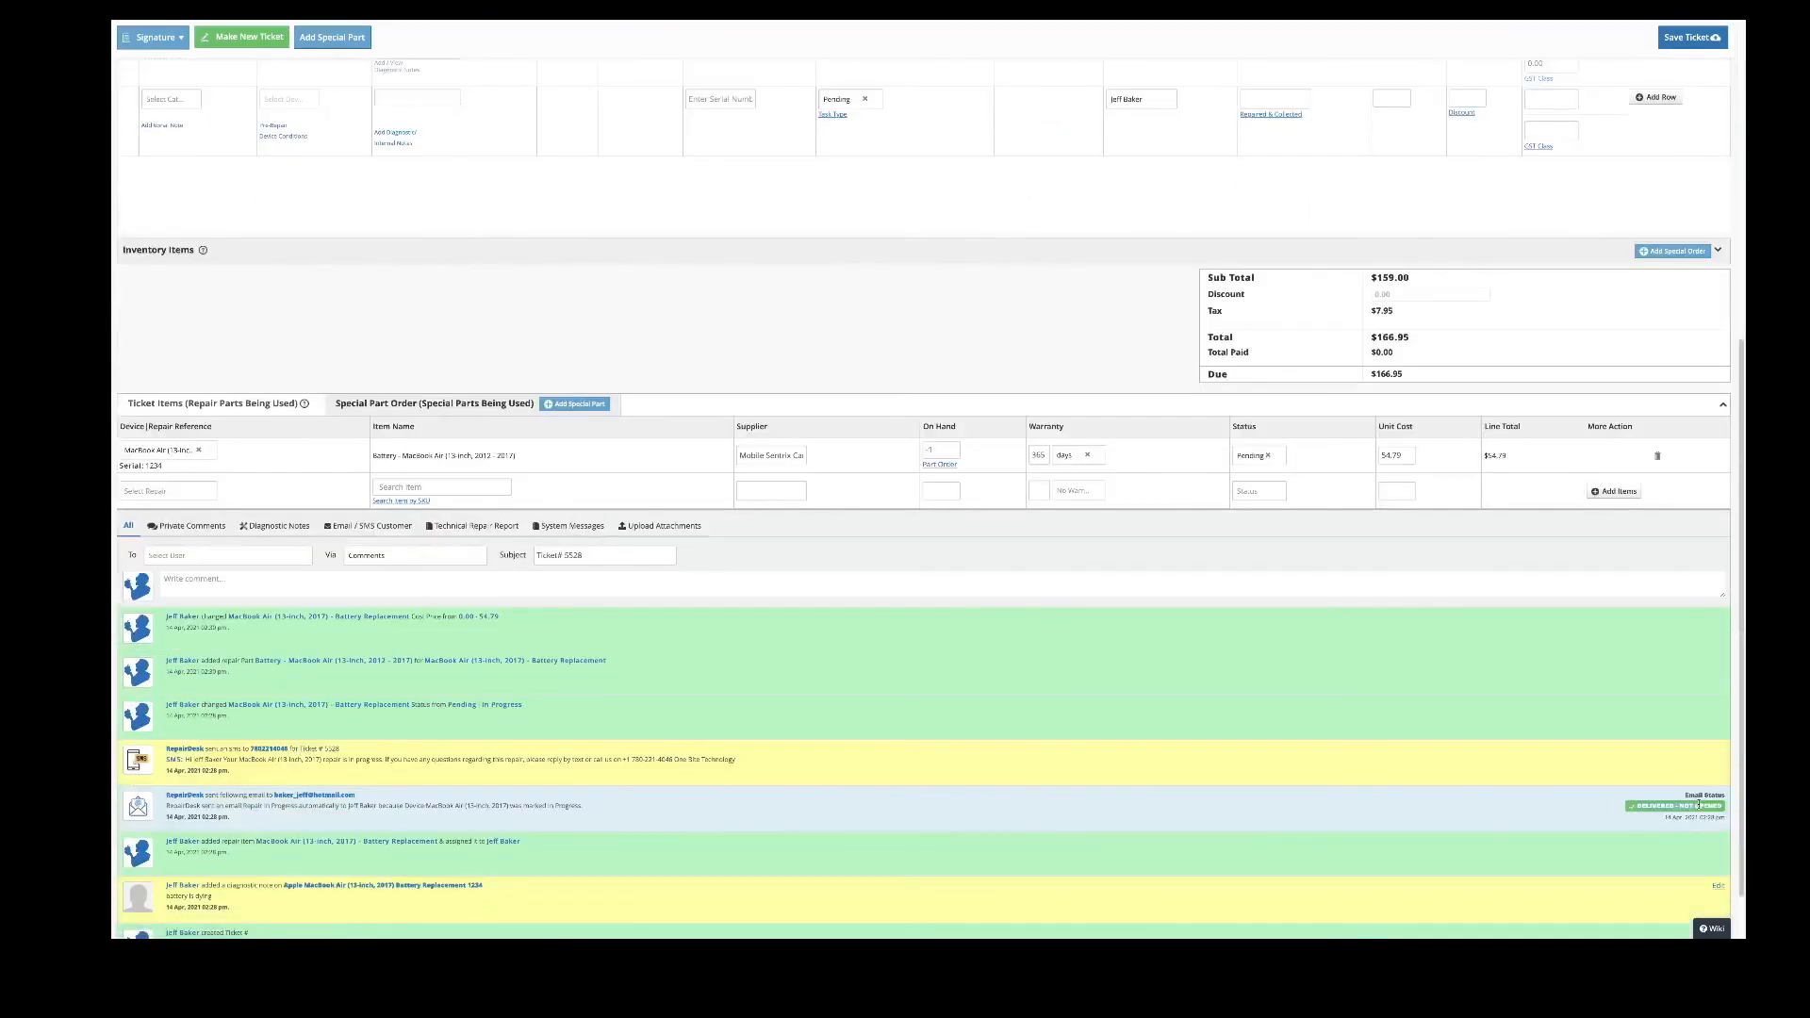
{"action": "scroll", "coordinate": [1683, 803], "scroll_direction": "down", "scroll_amount": 1}
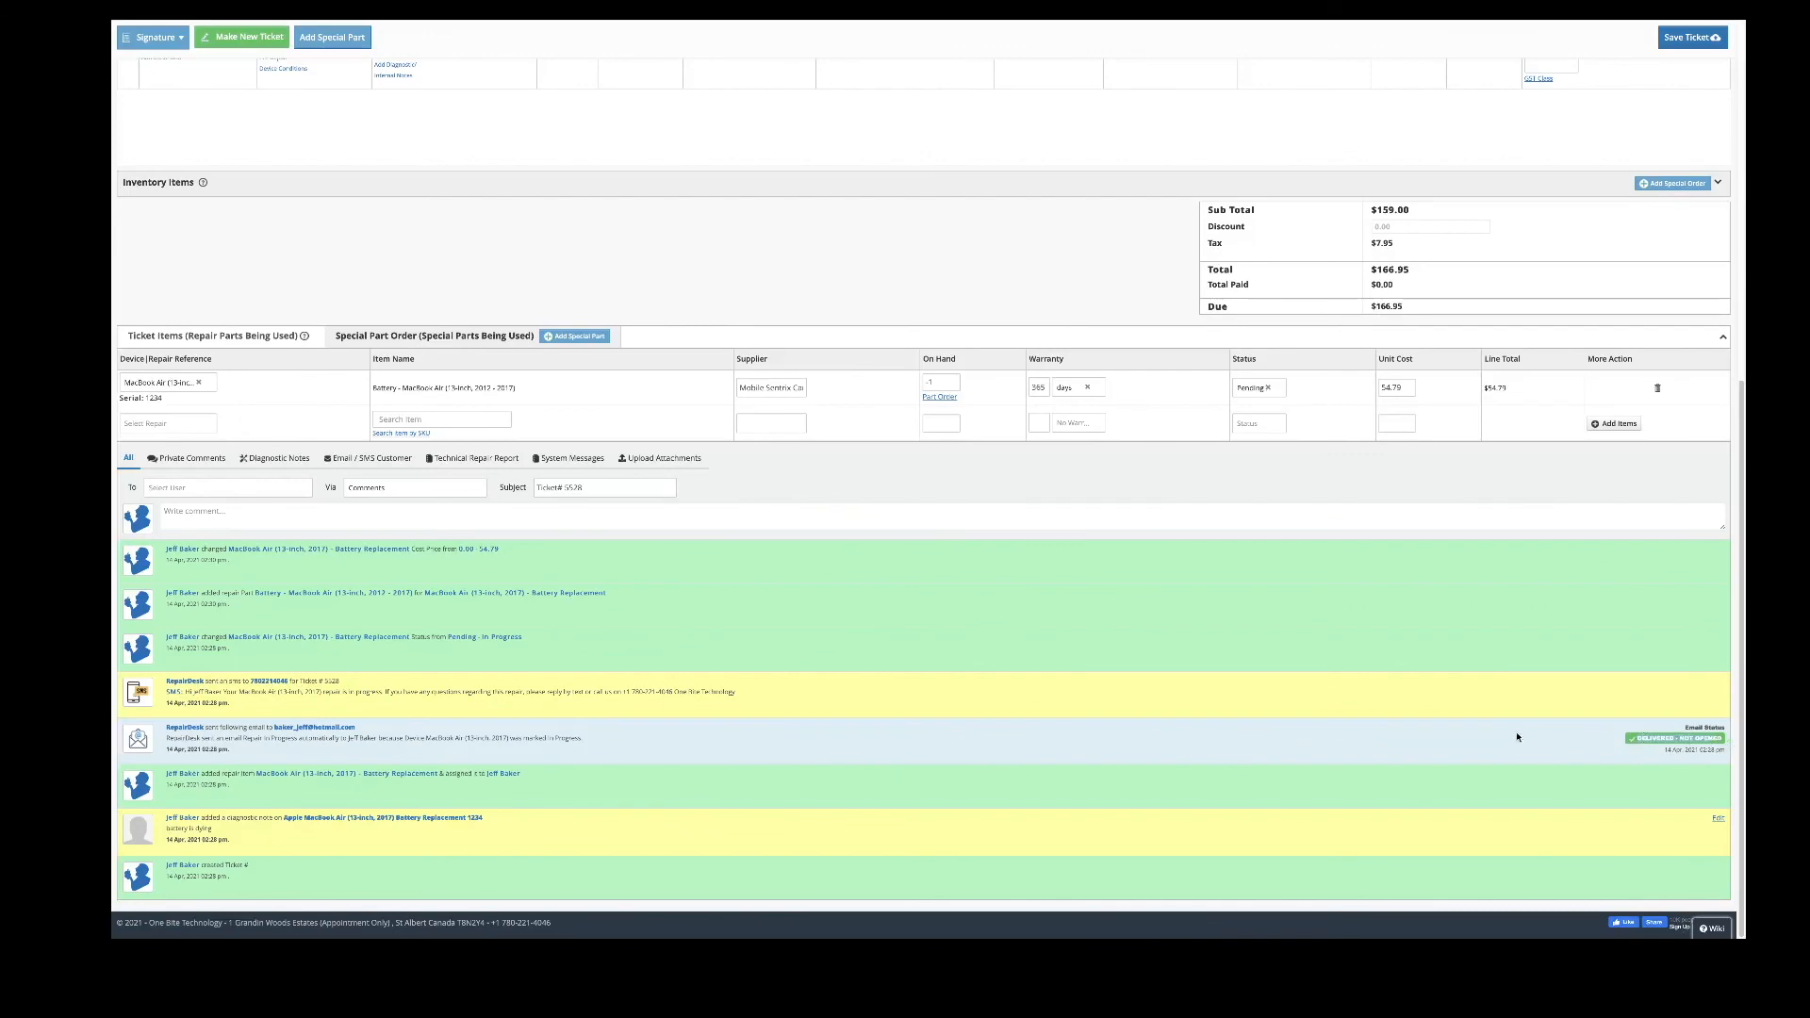
{"action": "scroll", "coordinate": [1304, 734], "scroll_direction": "up", "scroll_amount": 7}
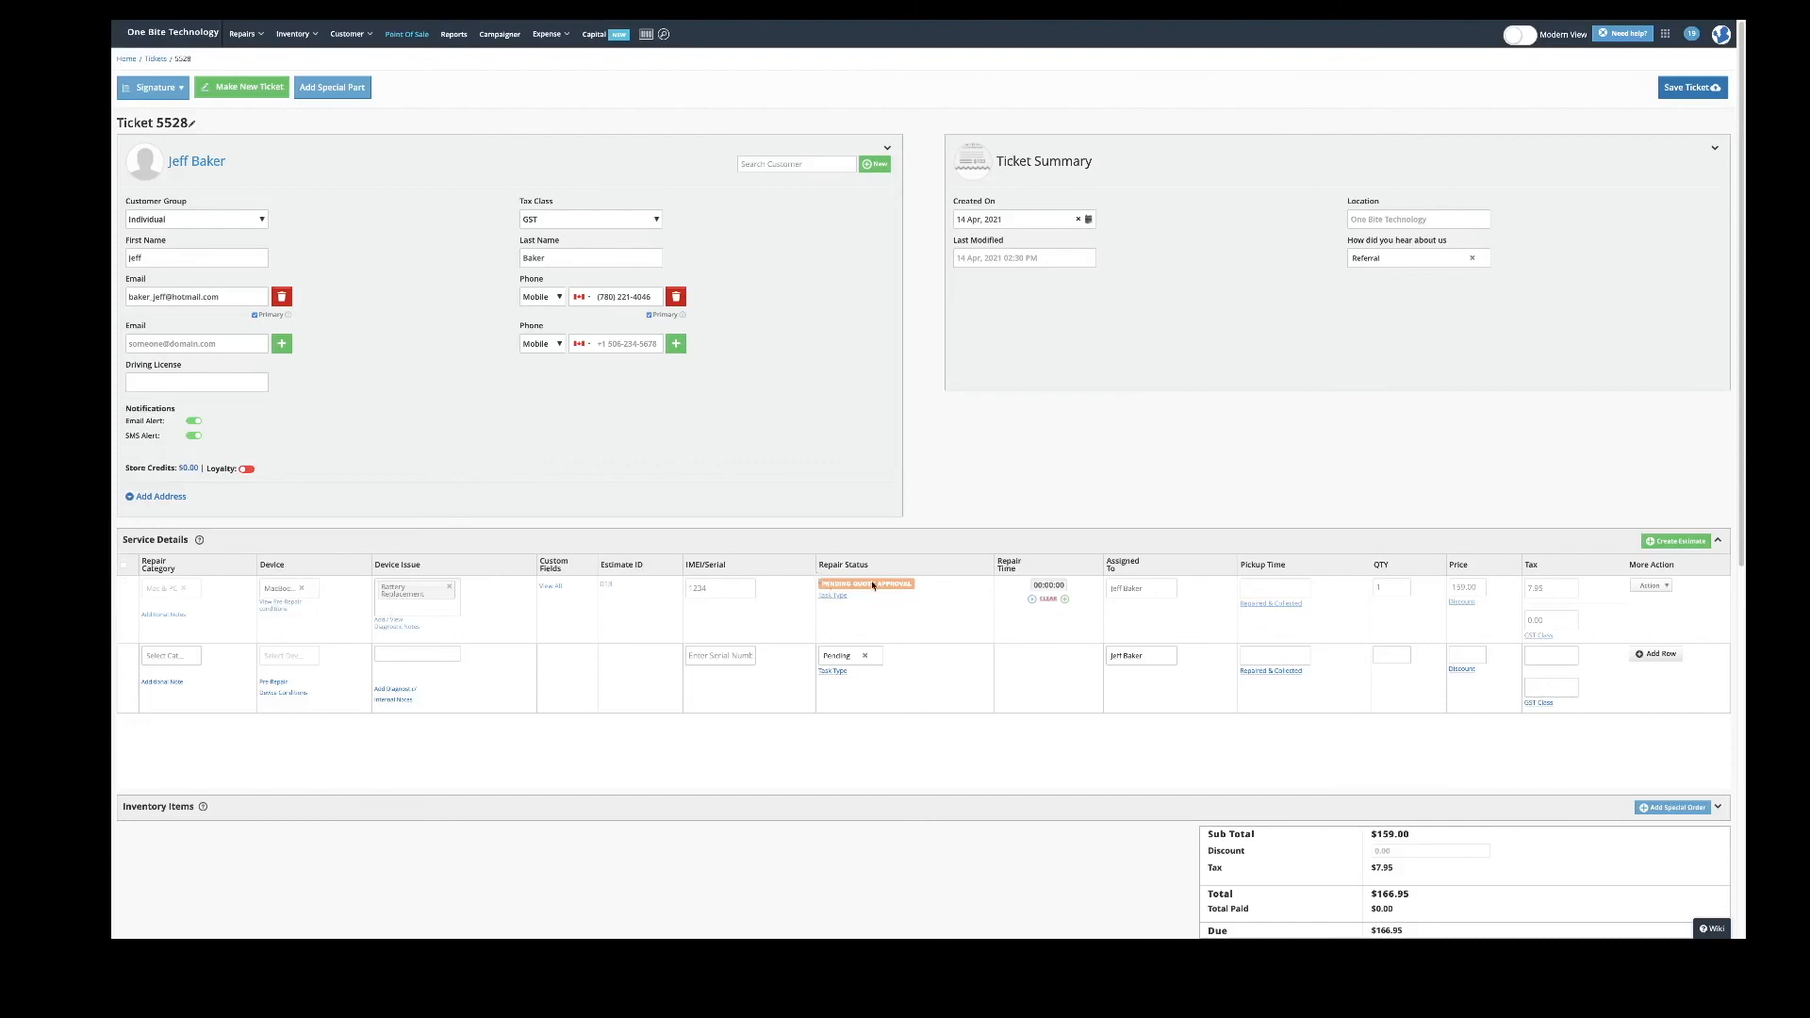
{"action": "scroll", "coordinate": [931, 684], "scroll_direction": "down", "scroll_amount": 4}
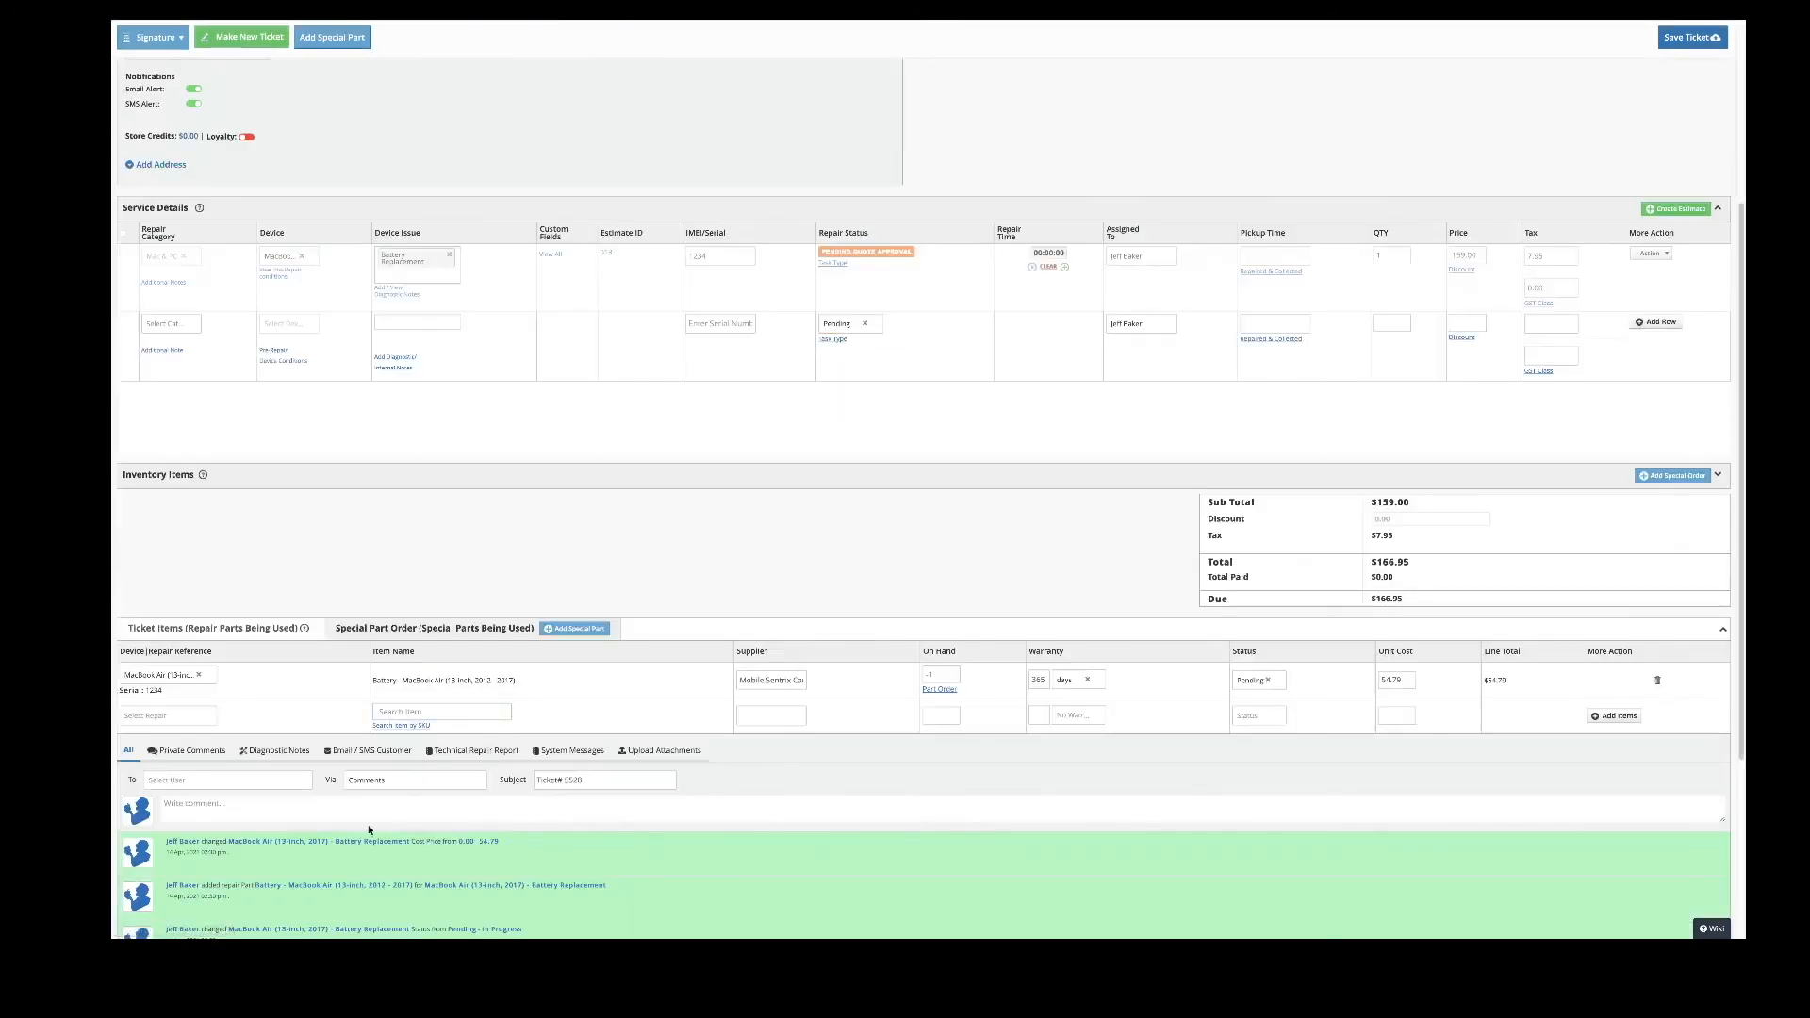
{"action": "scroll", "coordinate": [560, 622], "scroll_direction": "up", "scroll_amount": 4}
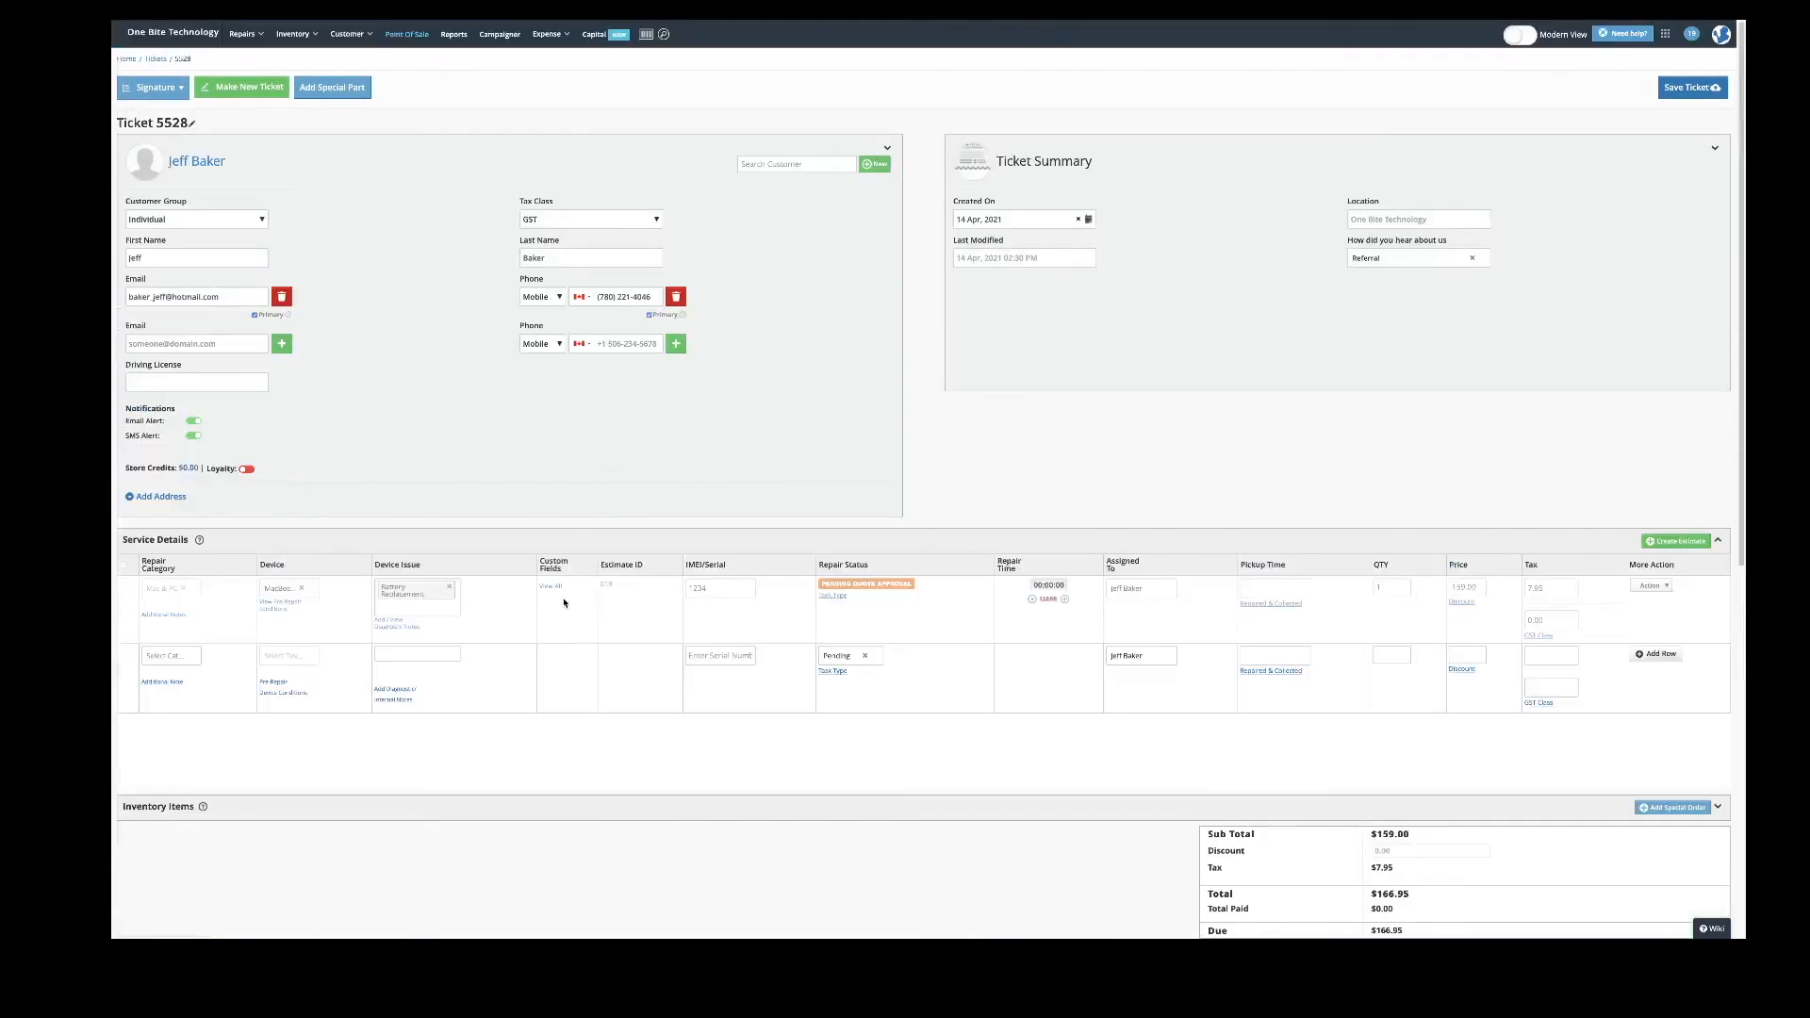